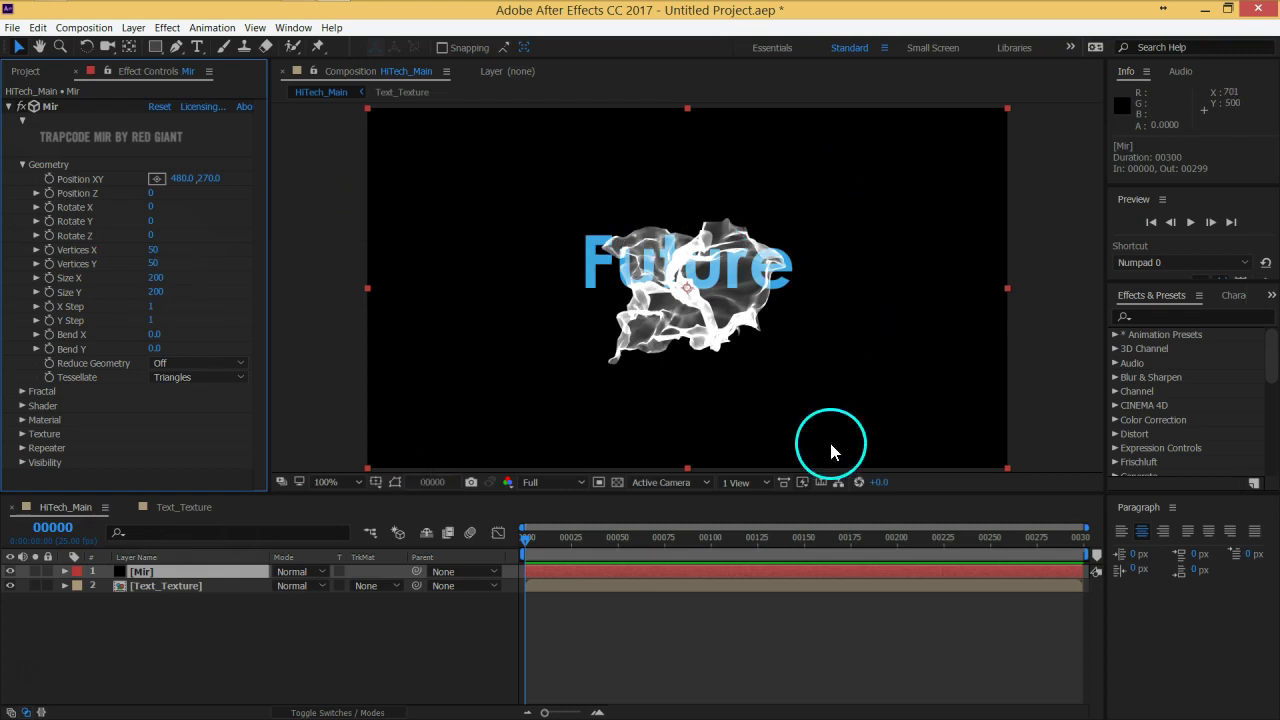
Set the Mir geometry's Size X to 960 and Size Y to 540.
left_click(156, 278)
type("960")
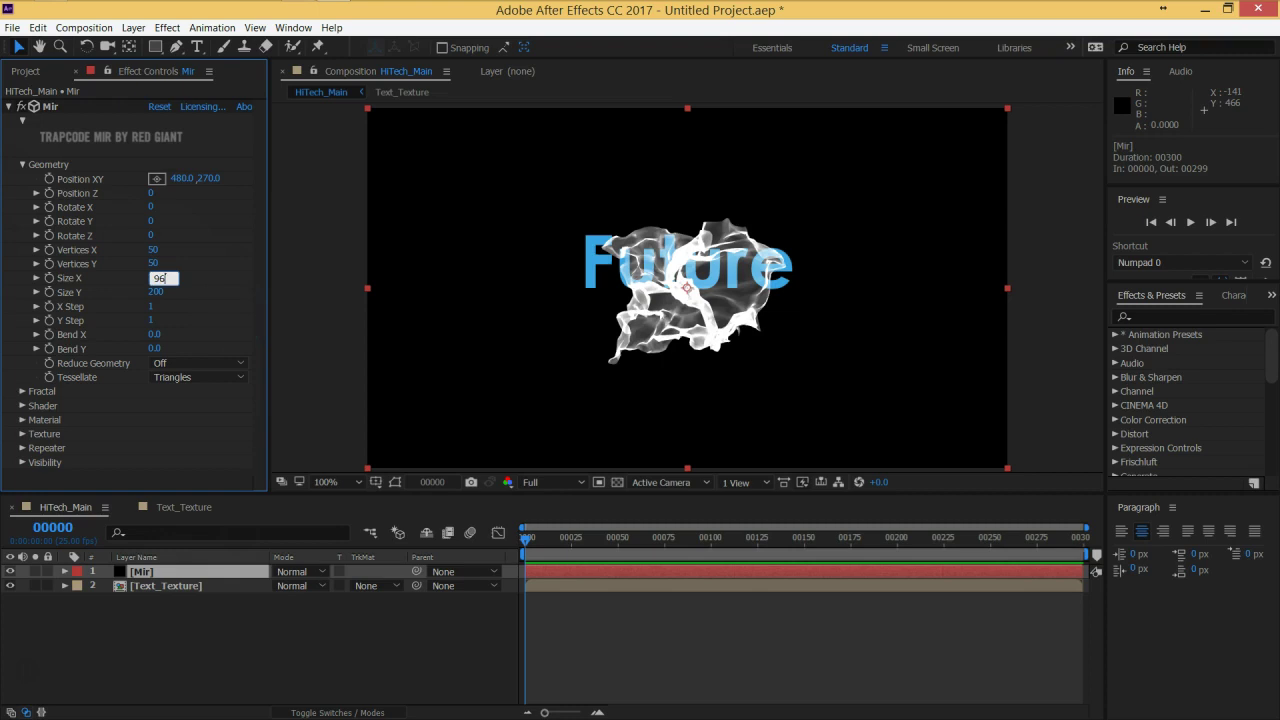
key("Tab")
type("540")
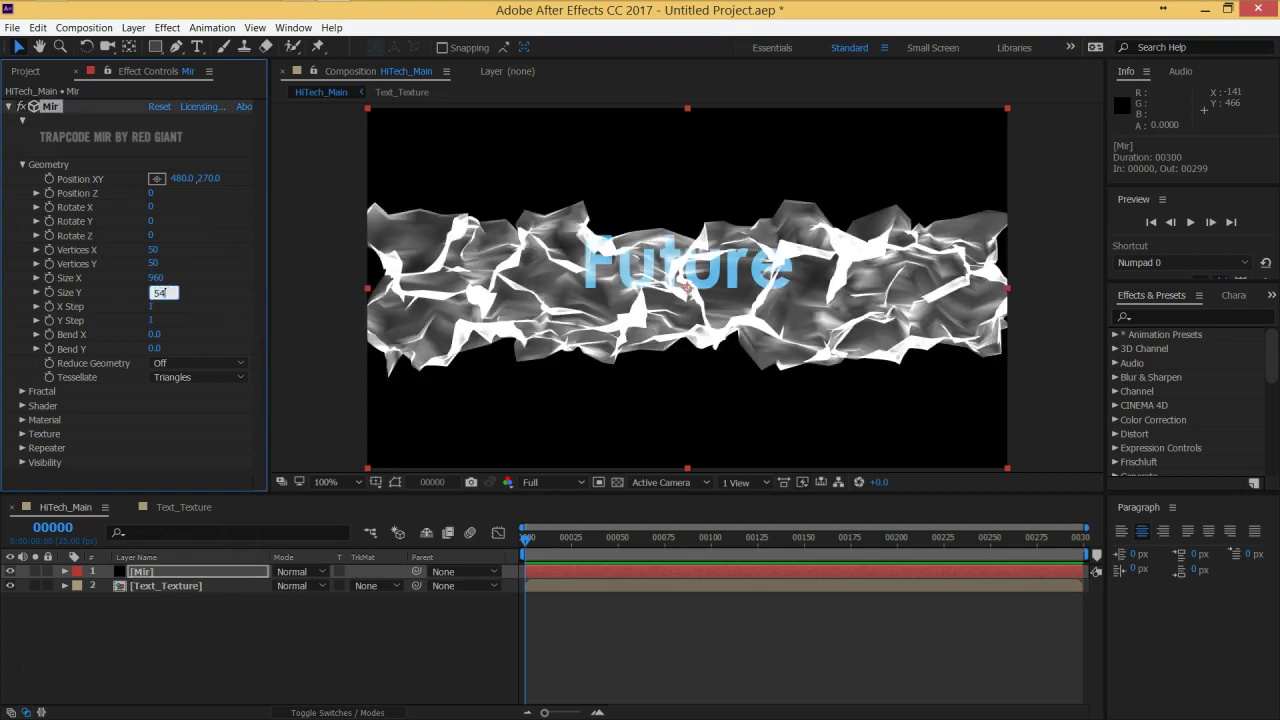
key("Return")
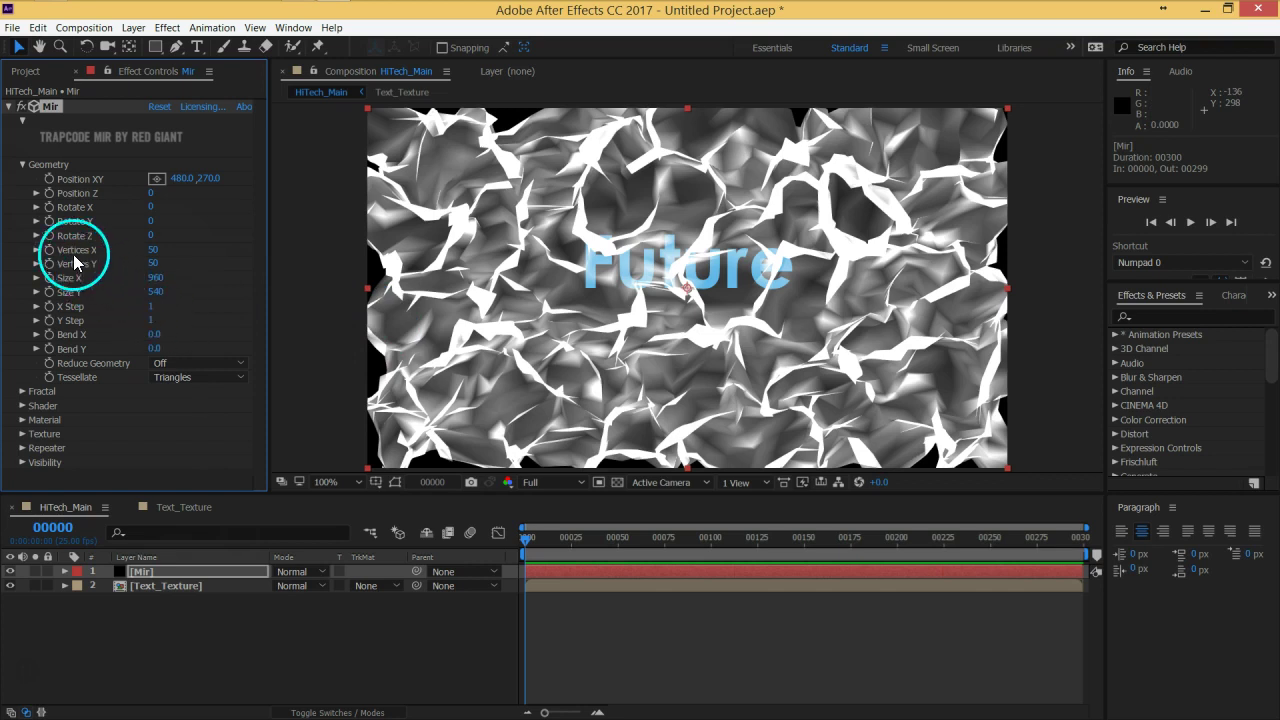
Increase the Mir mesh density to 333 for Vertices X and 322 for Vertices Y.
left_click_drag(153, 249, 292, 252)
left_click_drag(158, 268, 371, 266)
left_click_drag(153, 253, 249, 257)
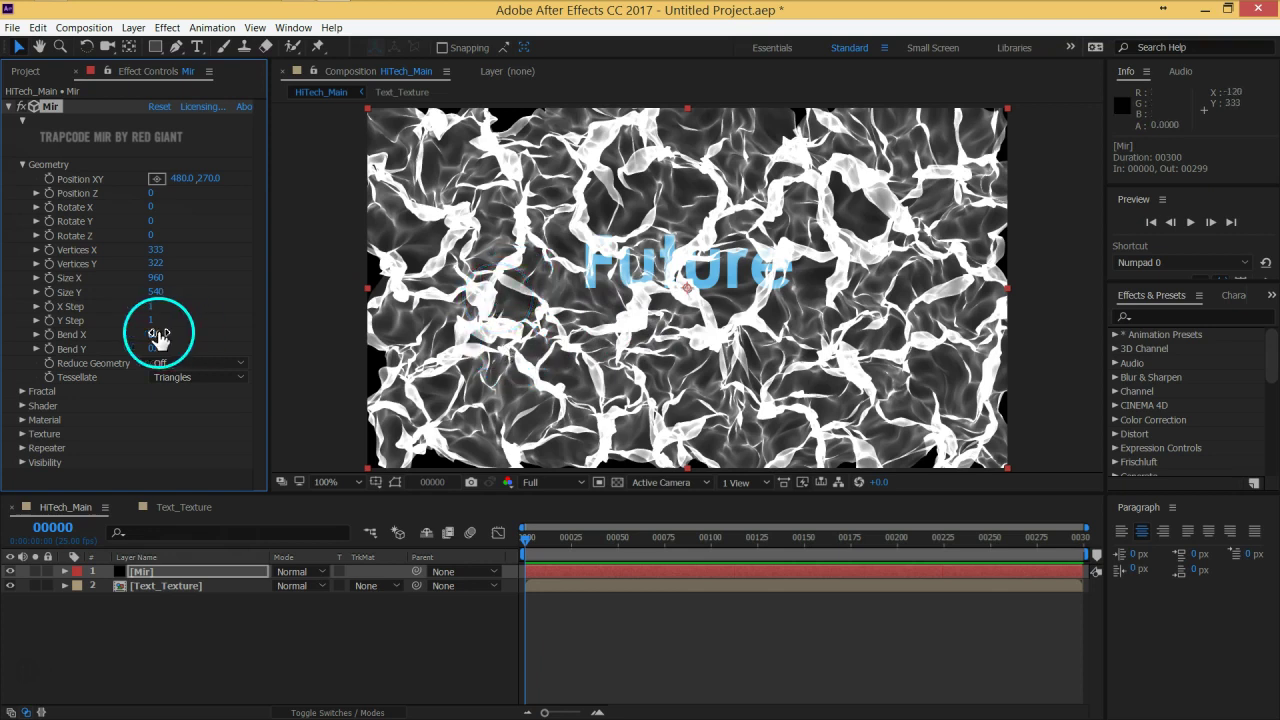
Try the Auto, 4x, 2x and 16x Reduce Geometry options on Mir and return the setting to Off.
left_click(170, 366)
left_click(182, 396)
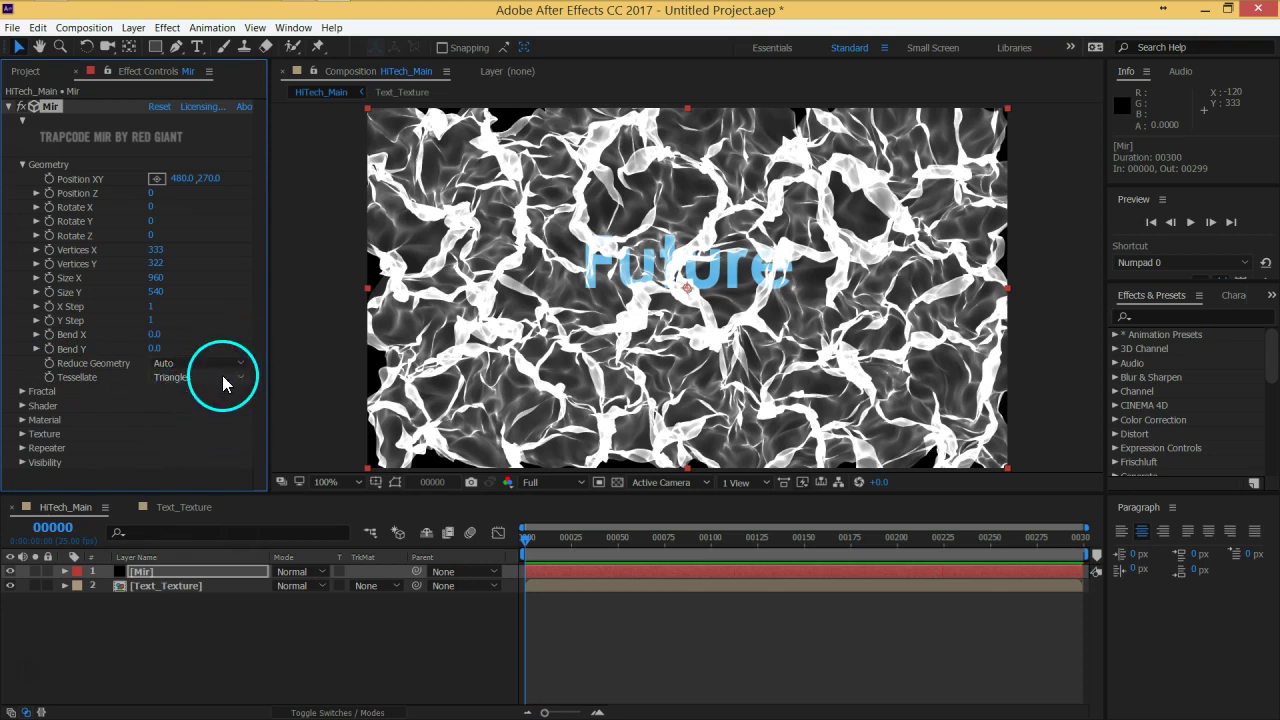
left_click(213, 364)
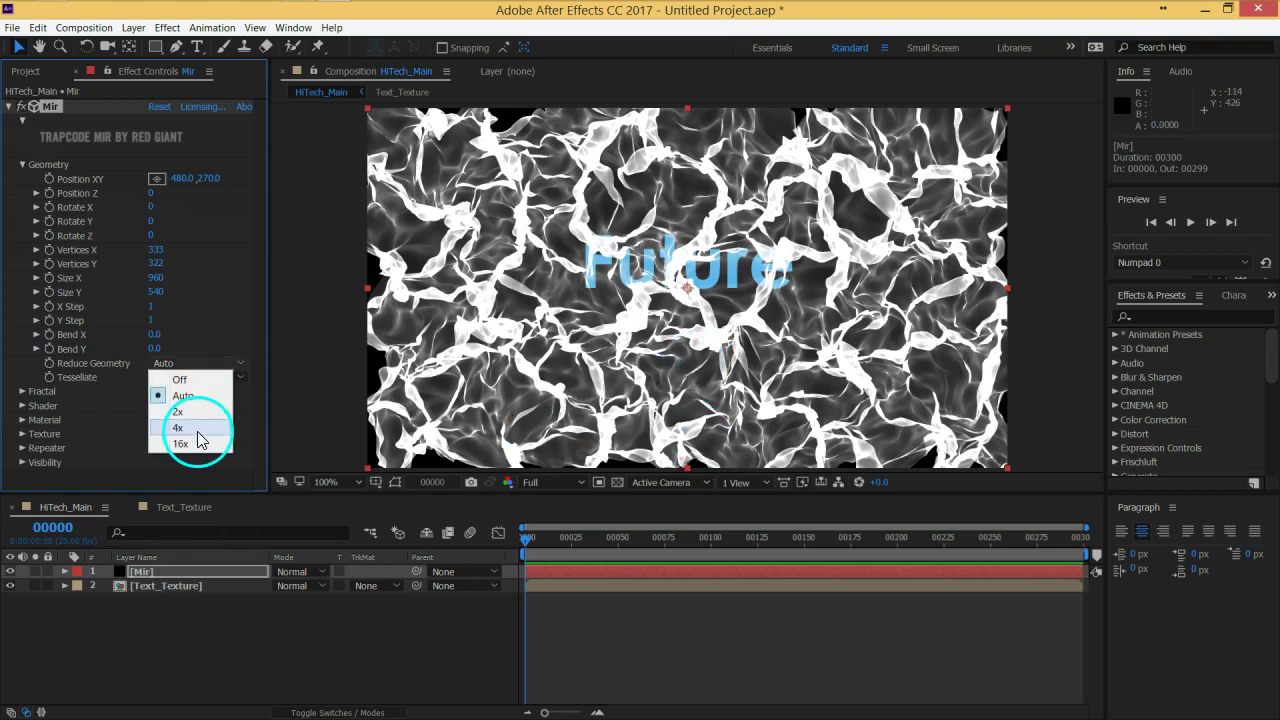
left_click(198, 437)
left_click(196, 363)
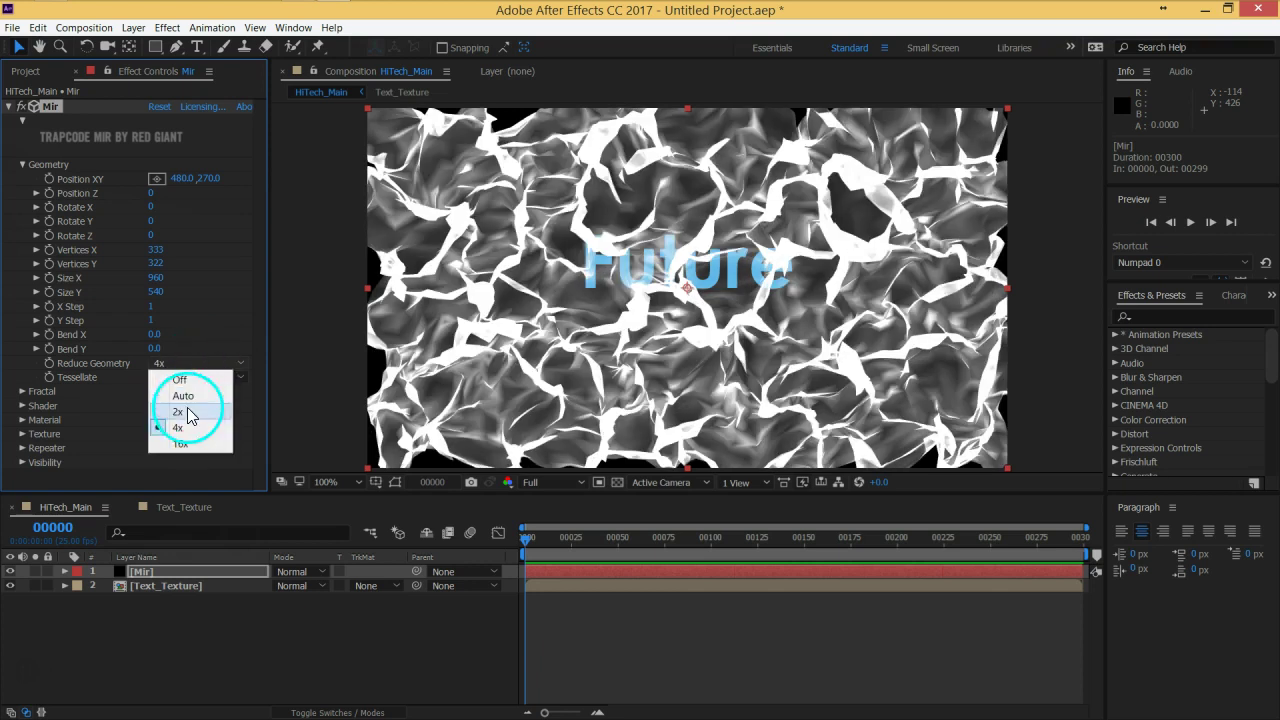
left_click(187, 407)
left_click(191, 378)
left_click(178, 442)
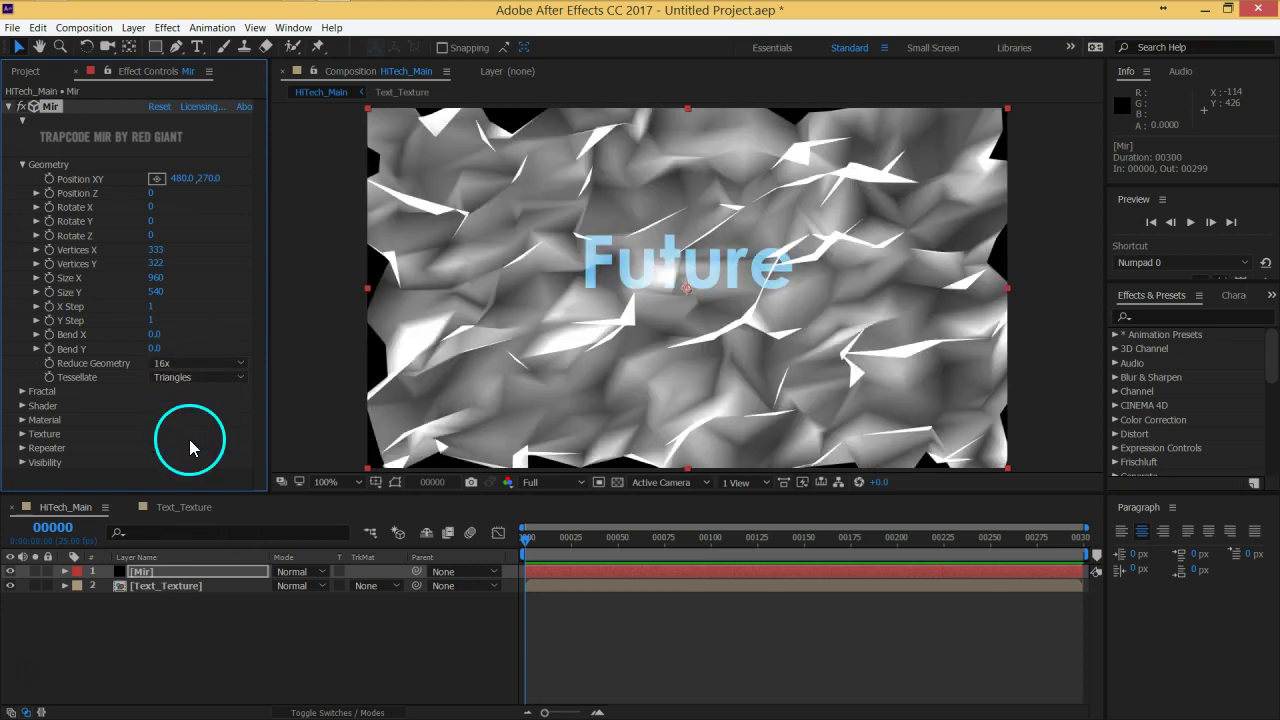
left_click(198, 369)
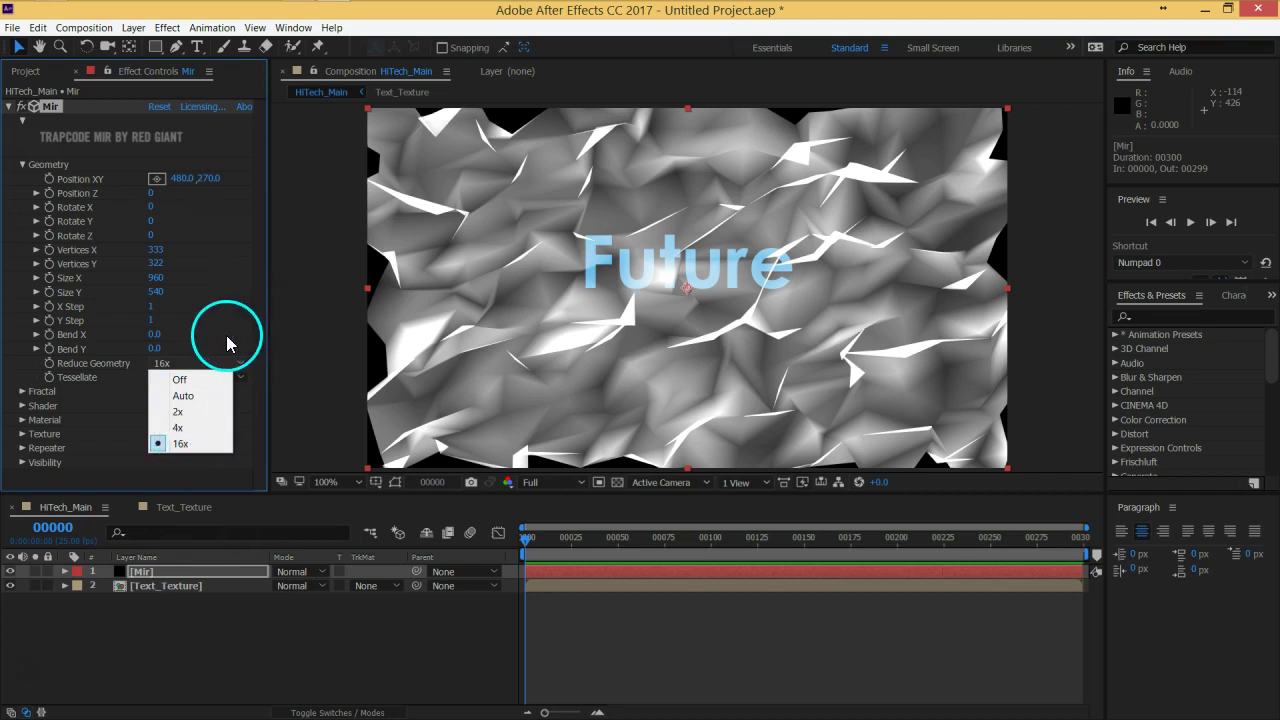
left_click(195, 380)
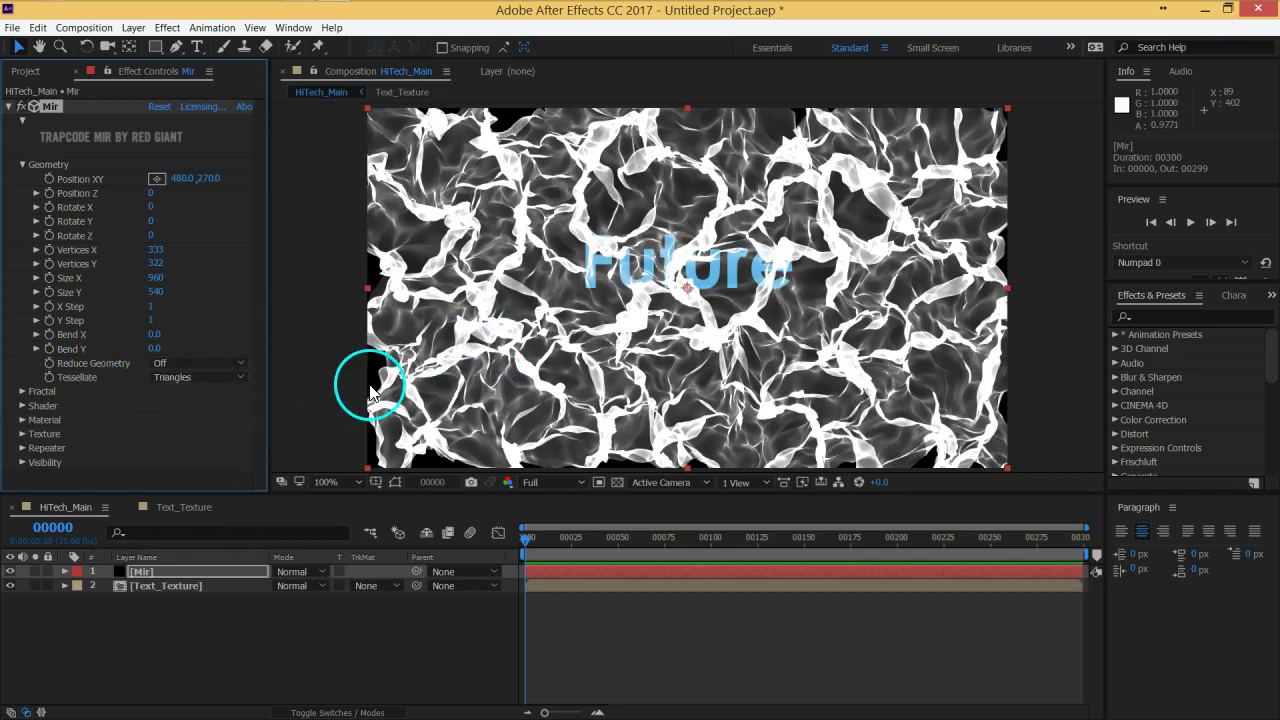
Inspect the mesh up close and try Quads tessellation before returning Tessellate to Triangles.
key("period")
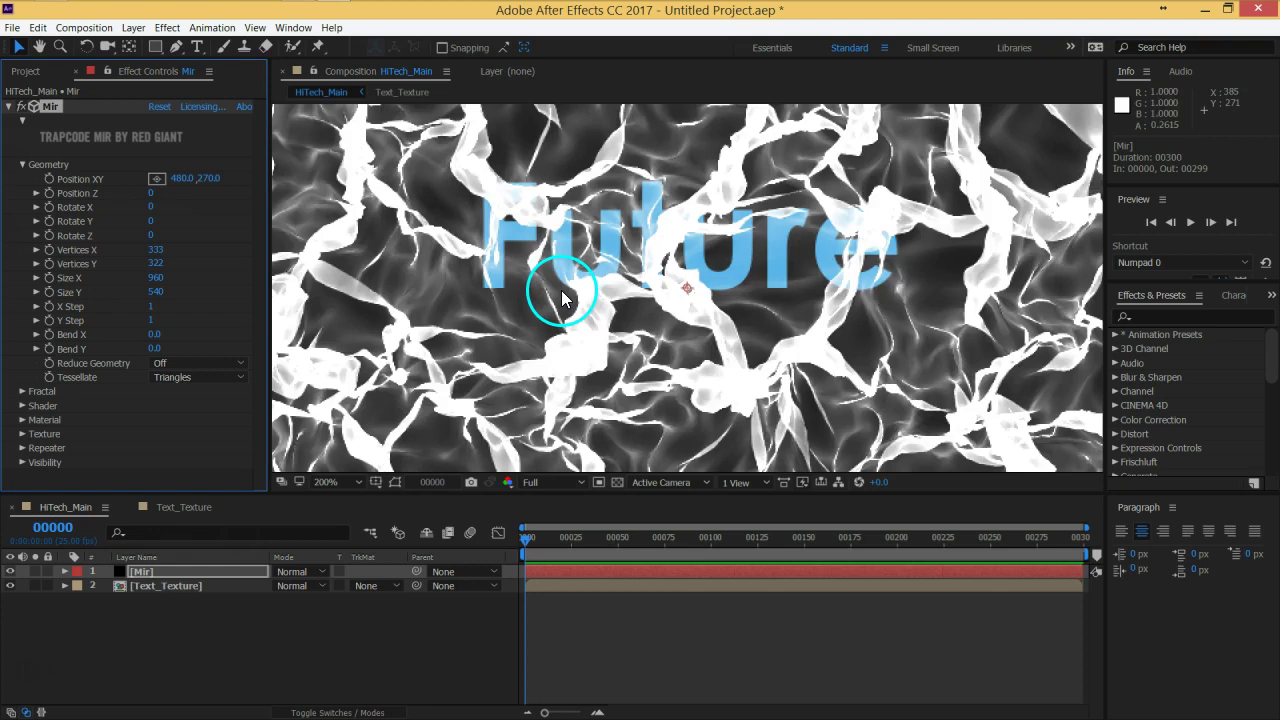
key("period")
key("comma")
key("comma")
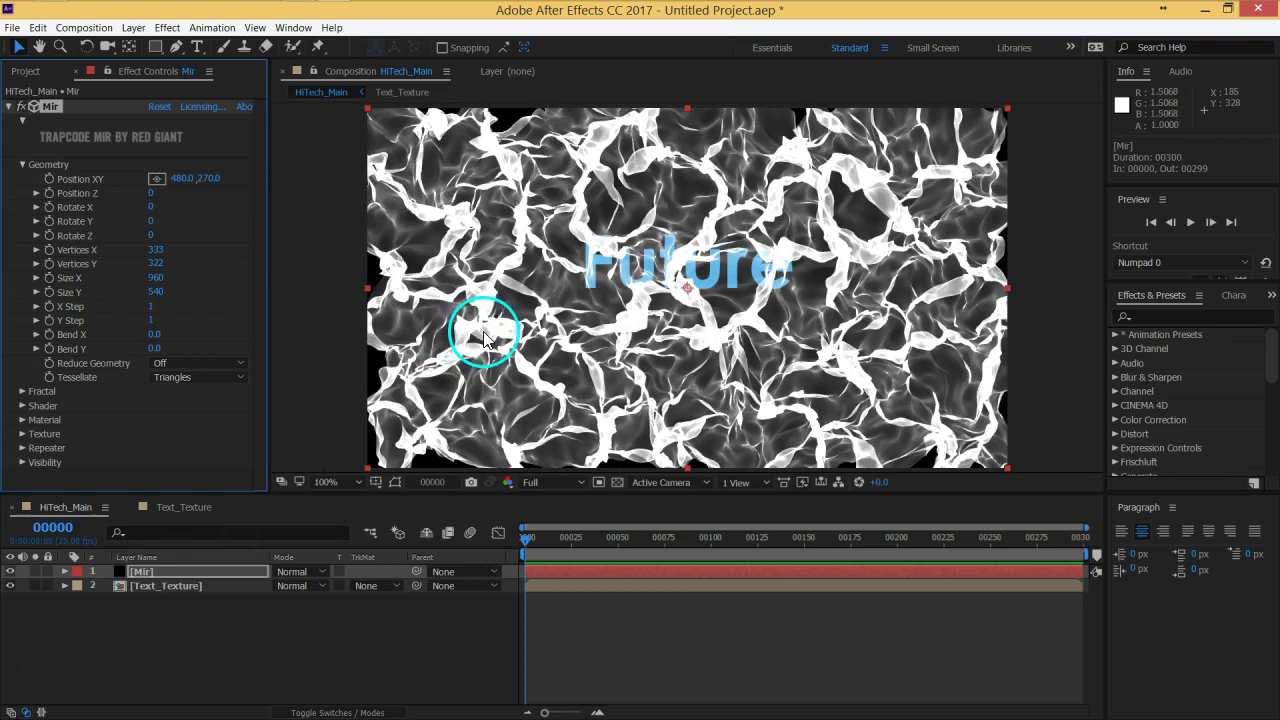
key("period")
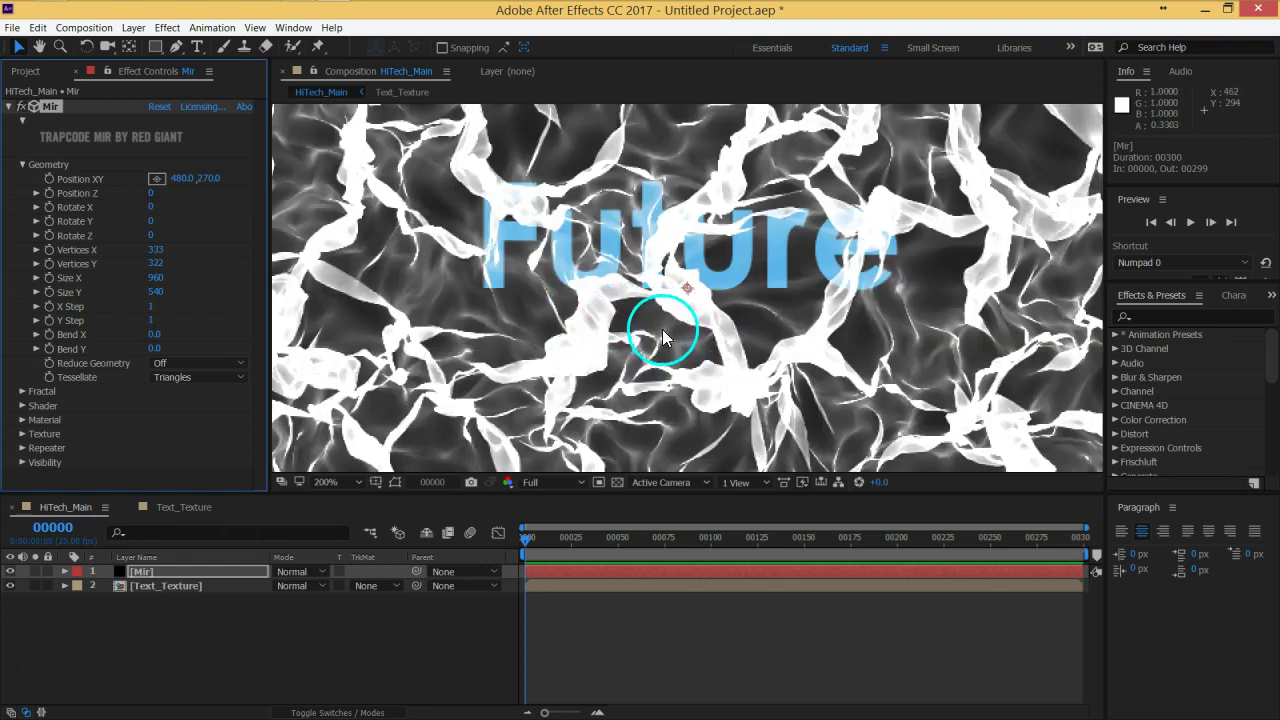
left_click(163, 377)
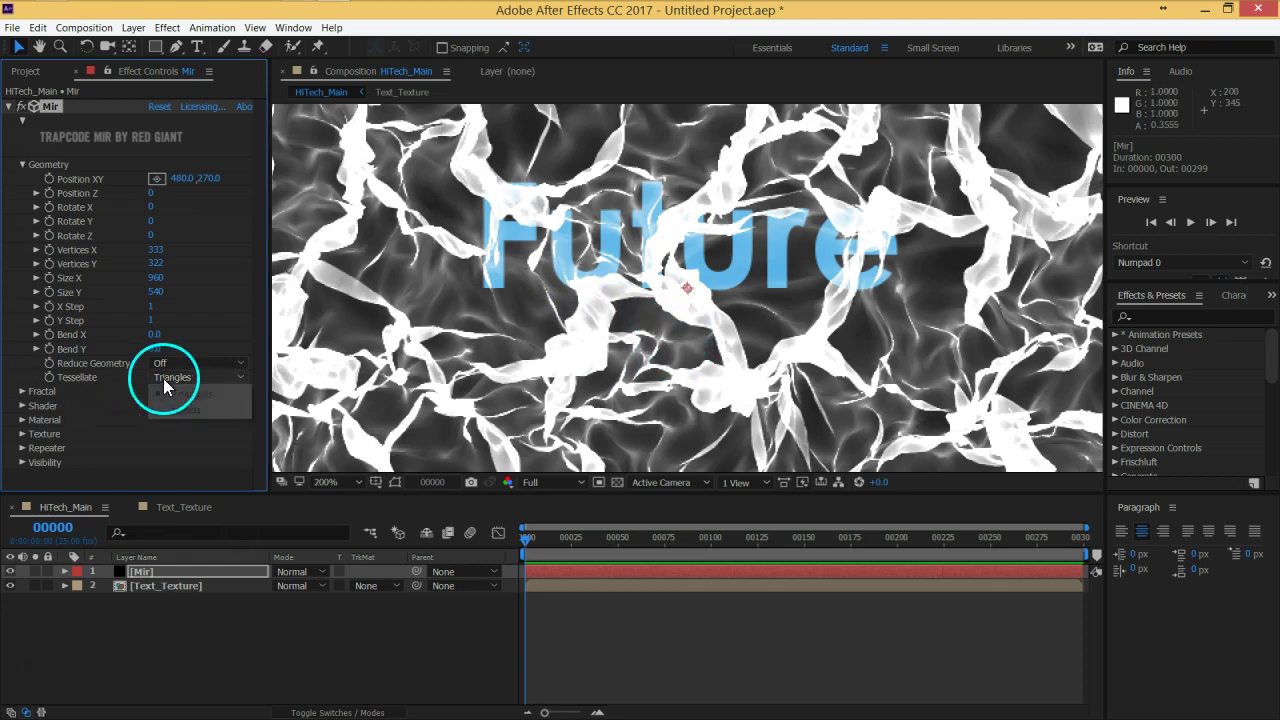
left_click(174, 407)
left_click(190, 378)
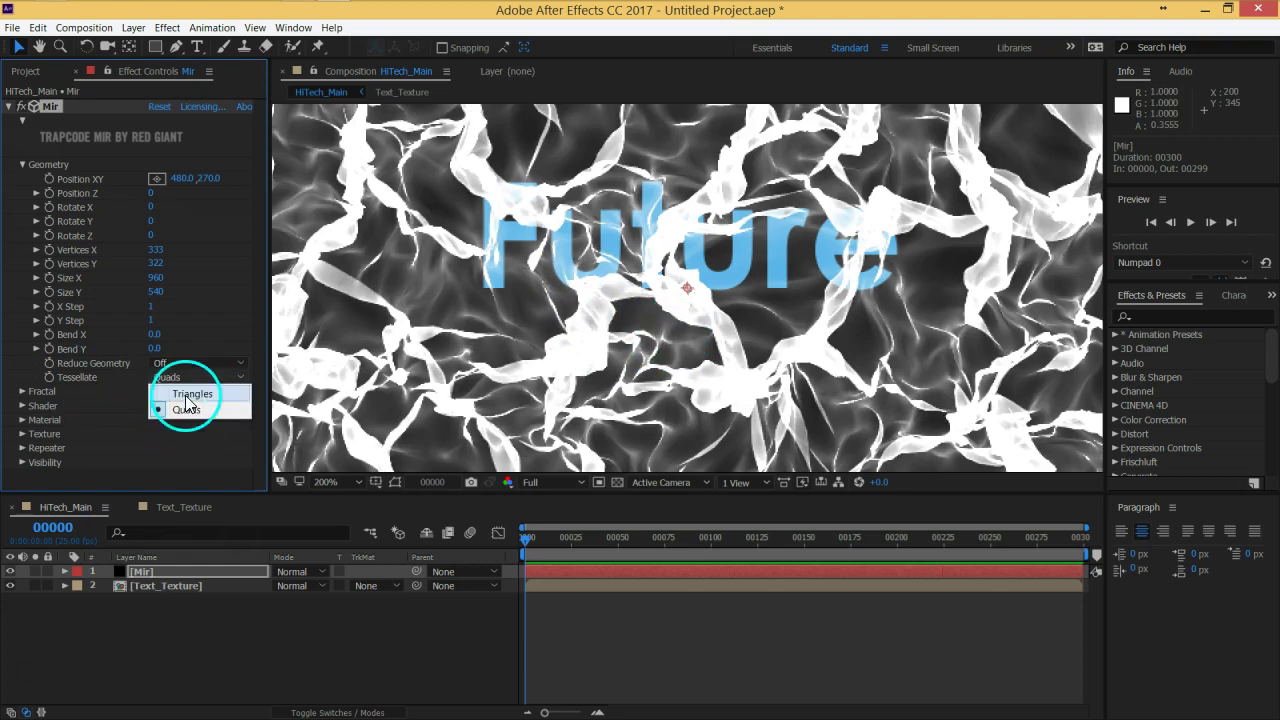
left_click(186, 393)
key("comma")
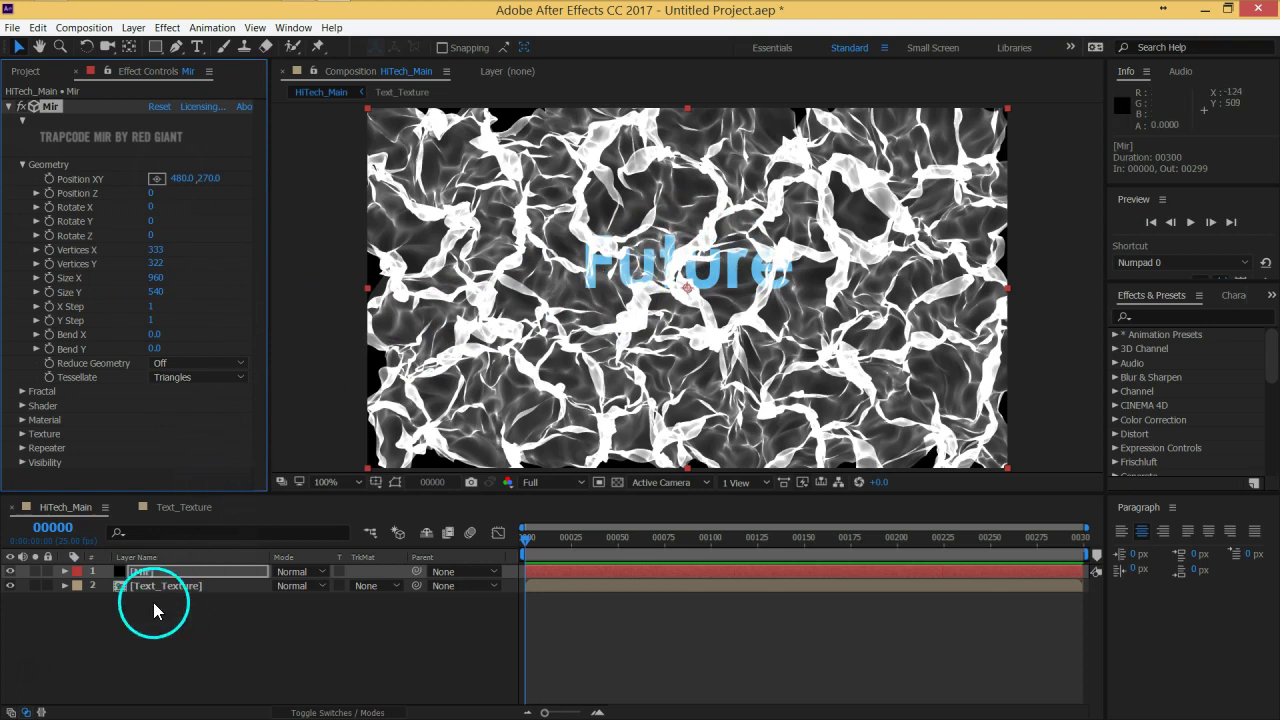
Hide the Text_Texture layer and assign it as Mir's Texture Layer.
left_click(10, 585)
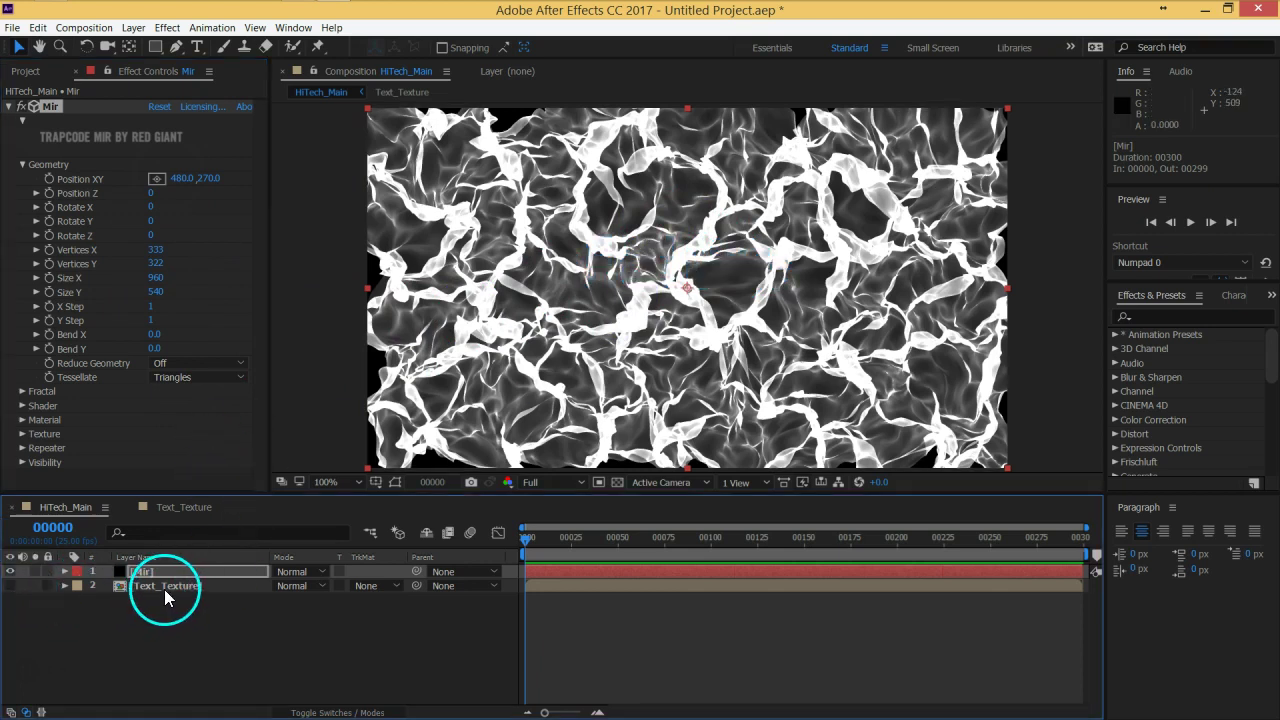
left_click(24, 433)
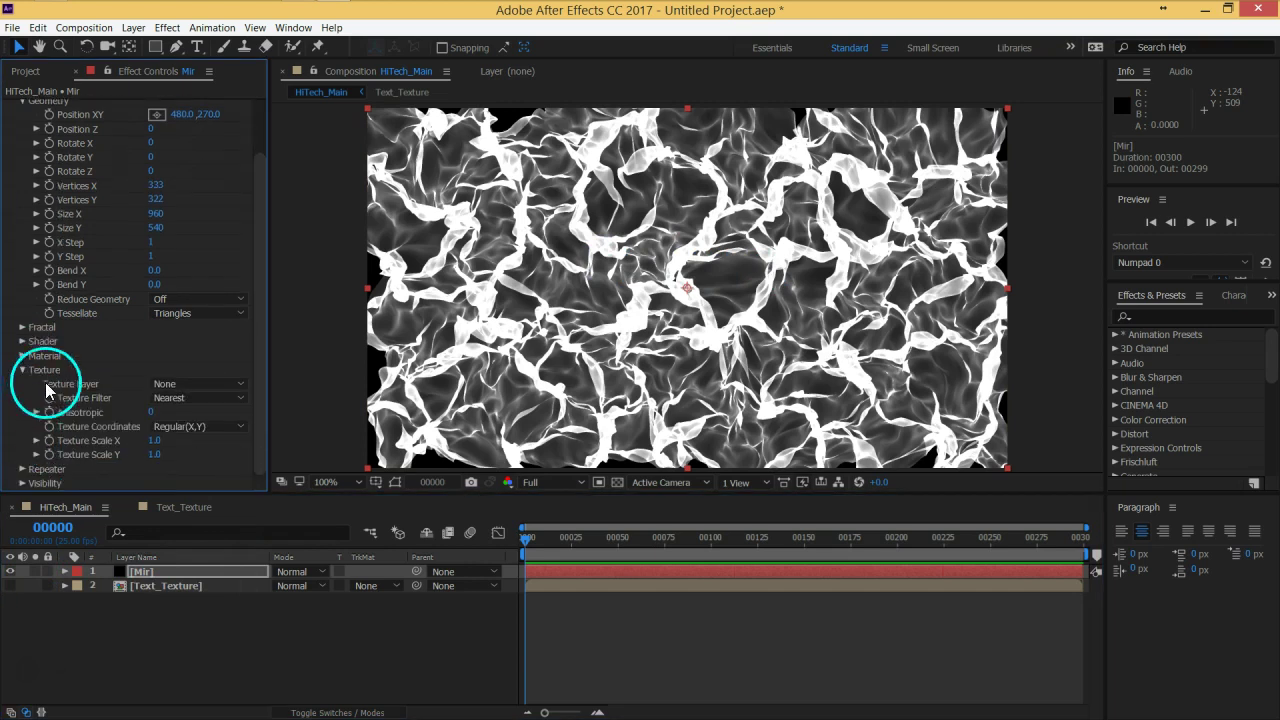
left_click(182, 386)
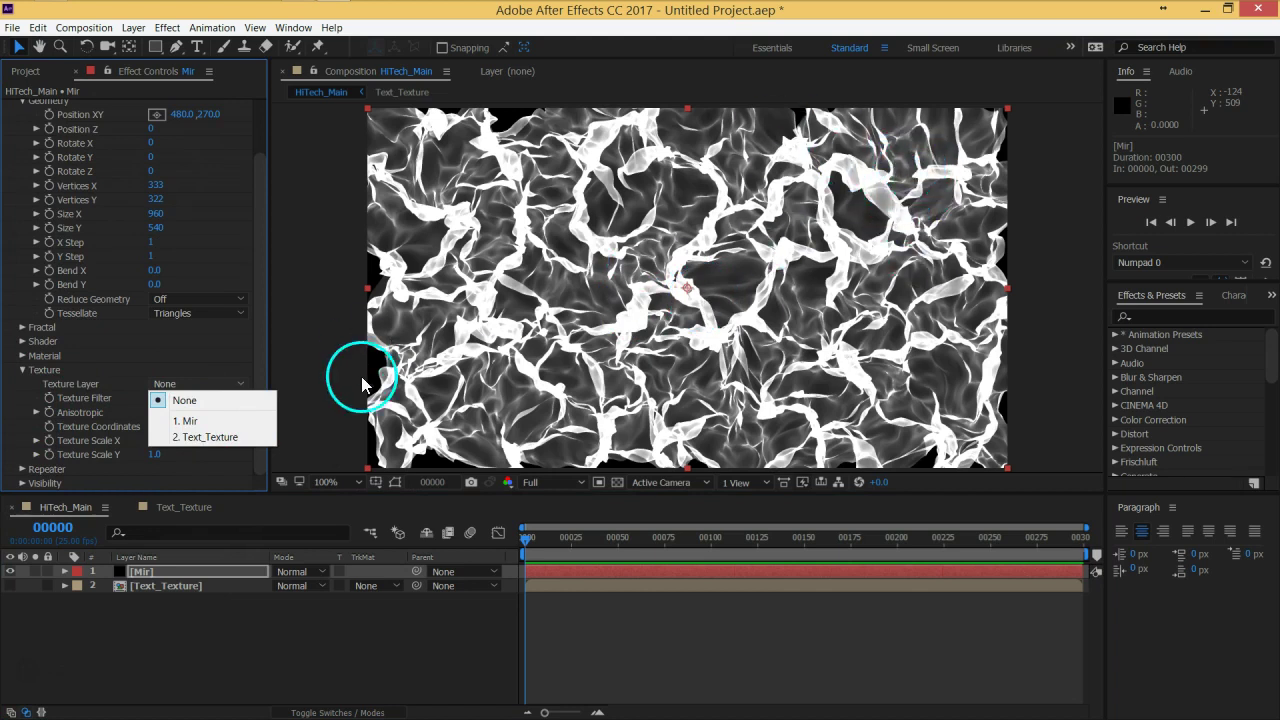
left_click(222, 437)
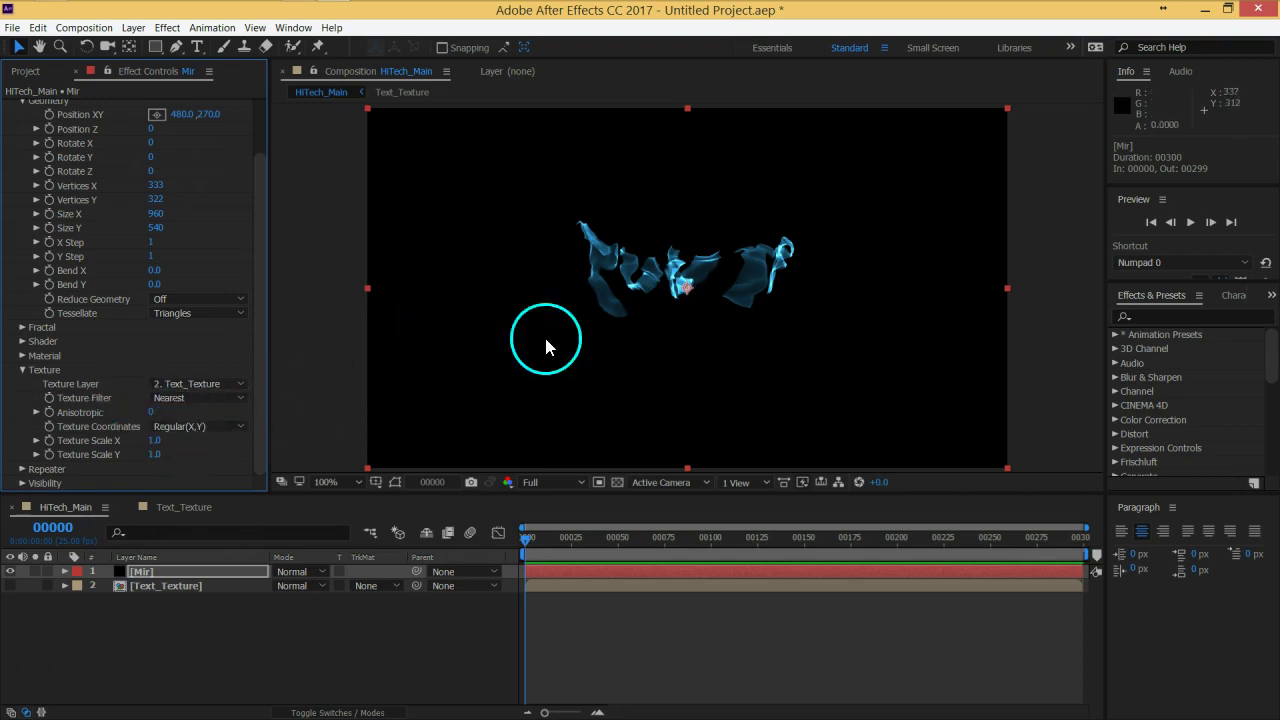
Compare the Linear and Solid Face texture filters on the text mesh and set Texture Filter to Linear.
key("period")
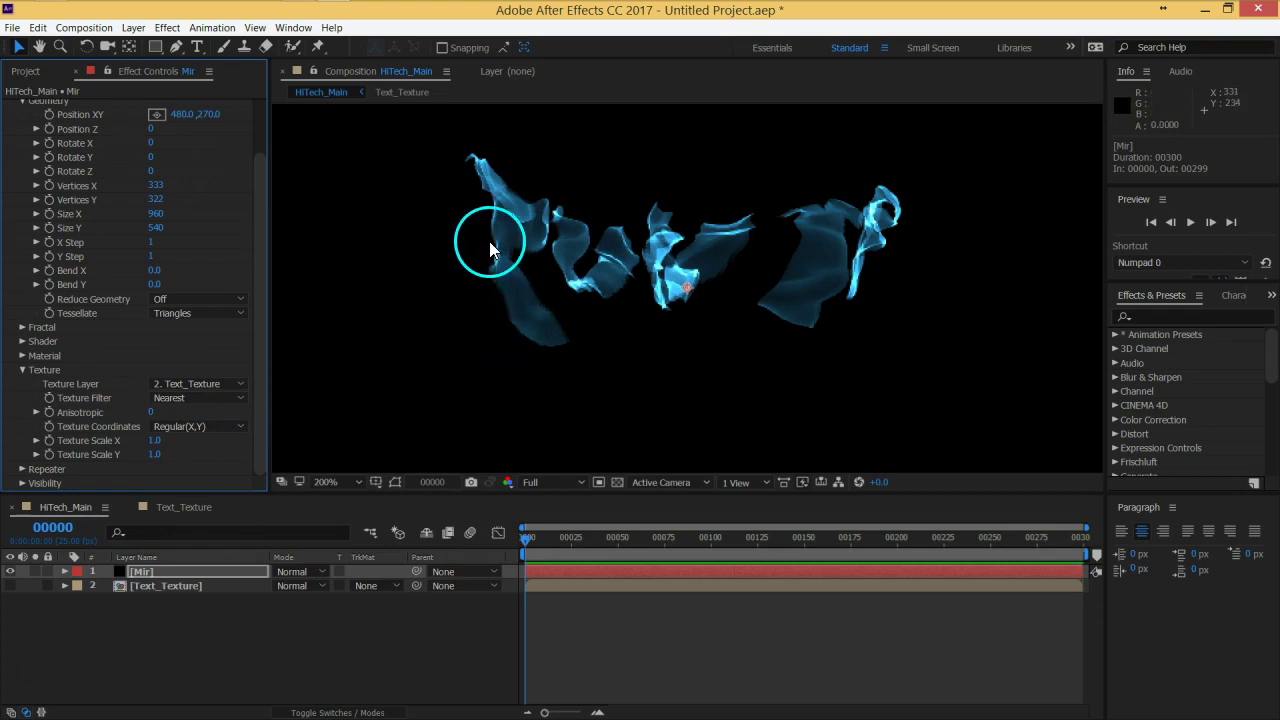
left_click(215, 400)
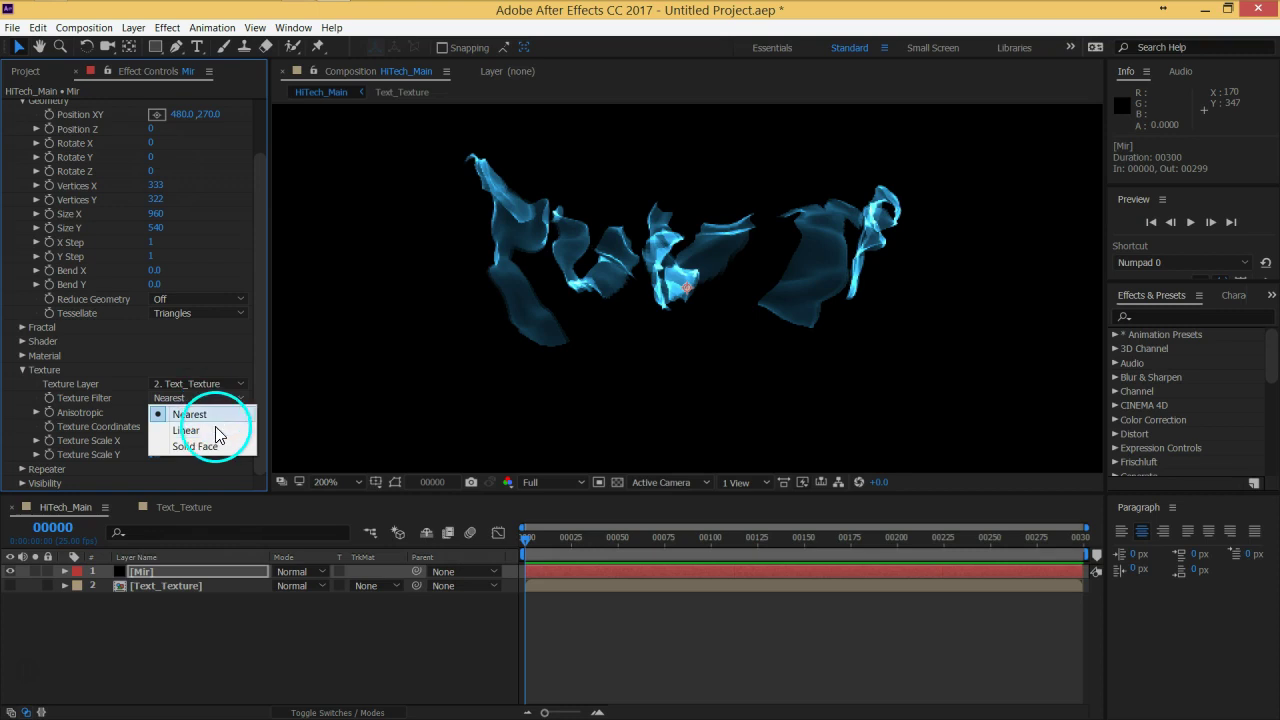
left_click(215, 428)
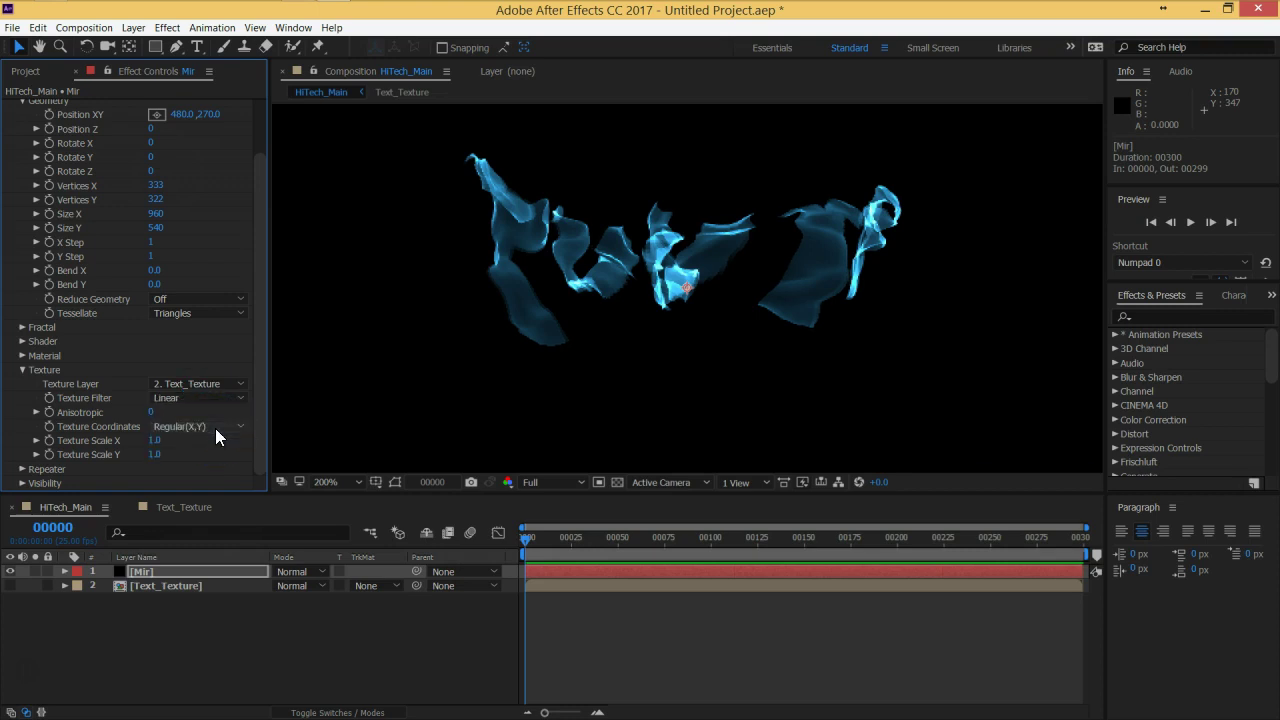
left_click(214, 400)
left_click(203, 447)
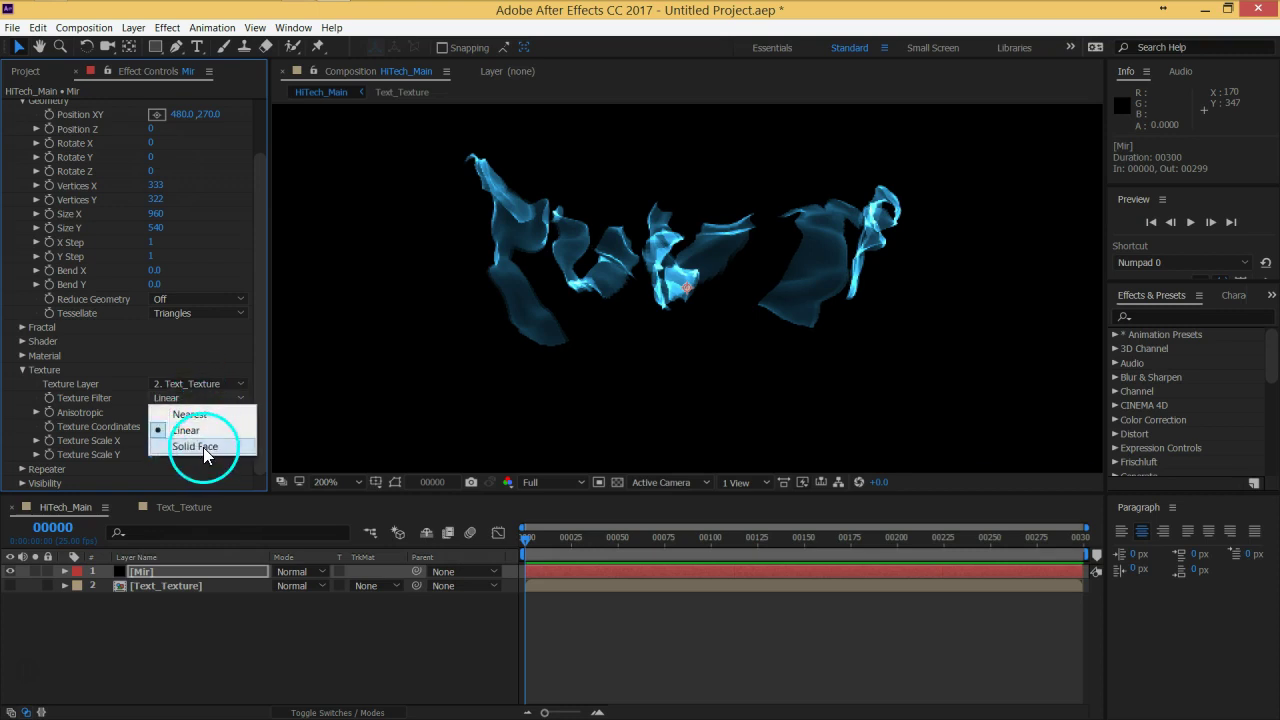
left_click(200, 400)
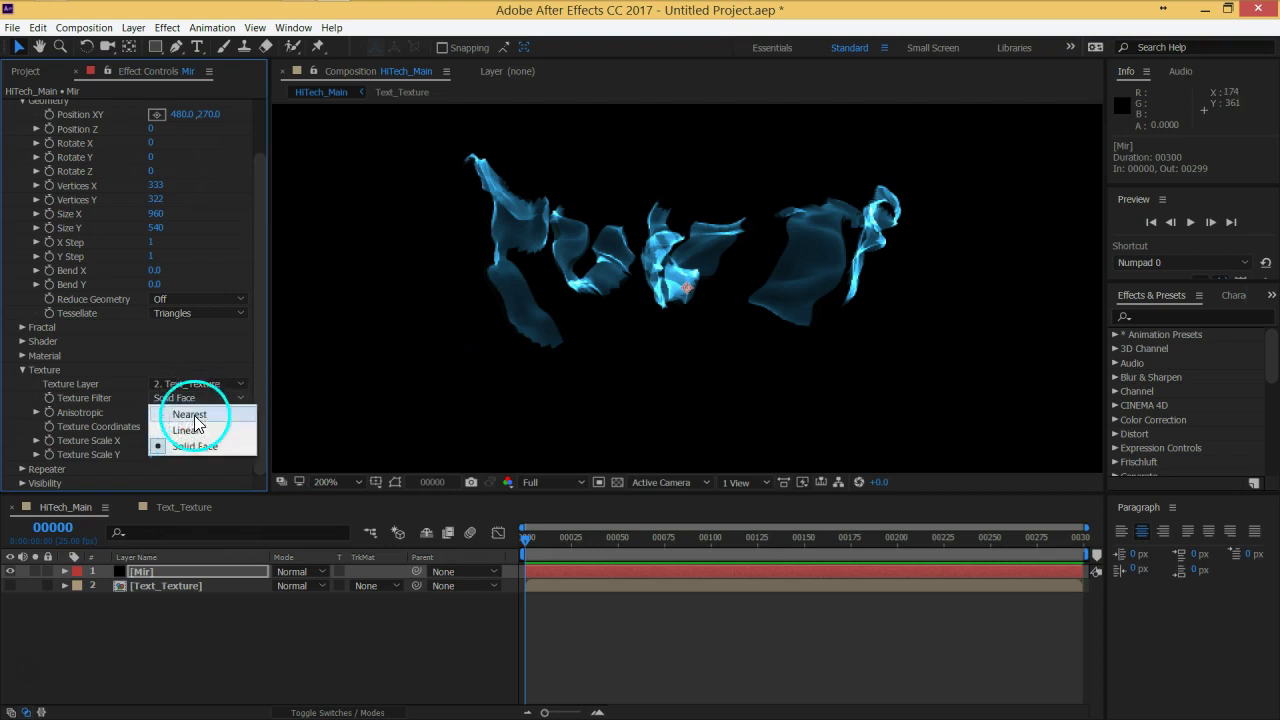
left_click(195, 430)
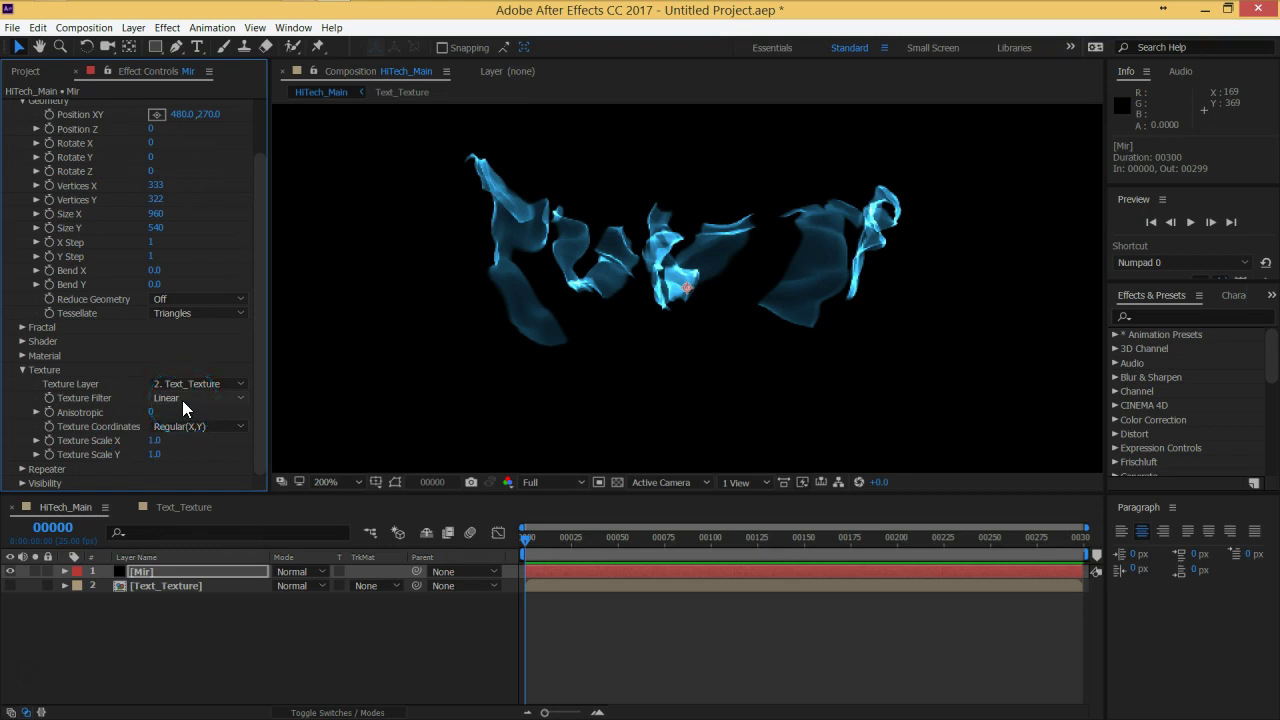
key("comma")
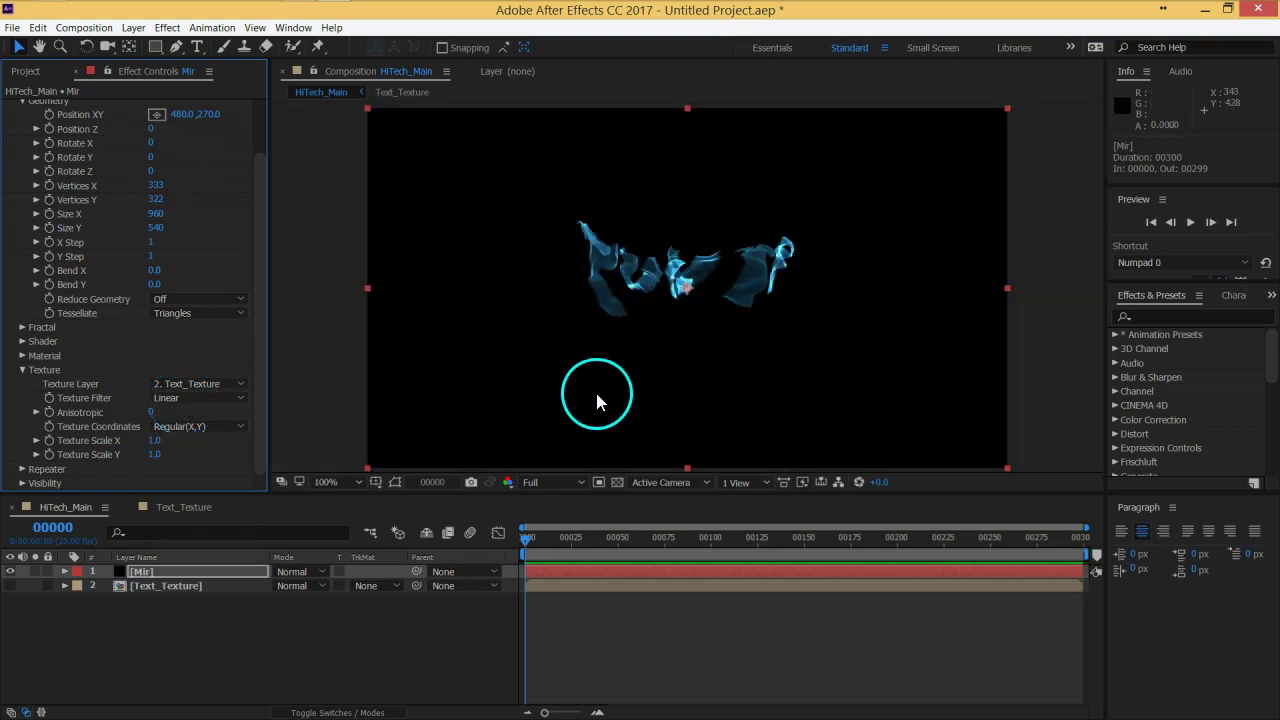
left_click(23, 371)
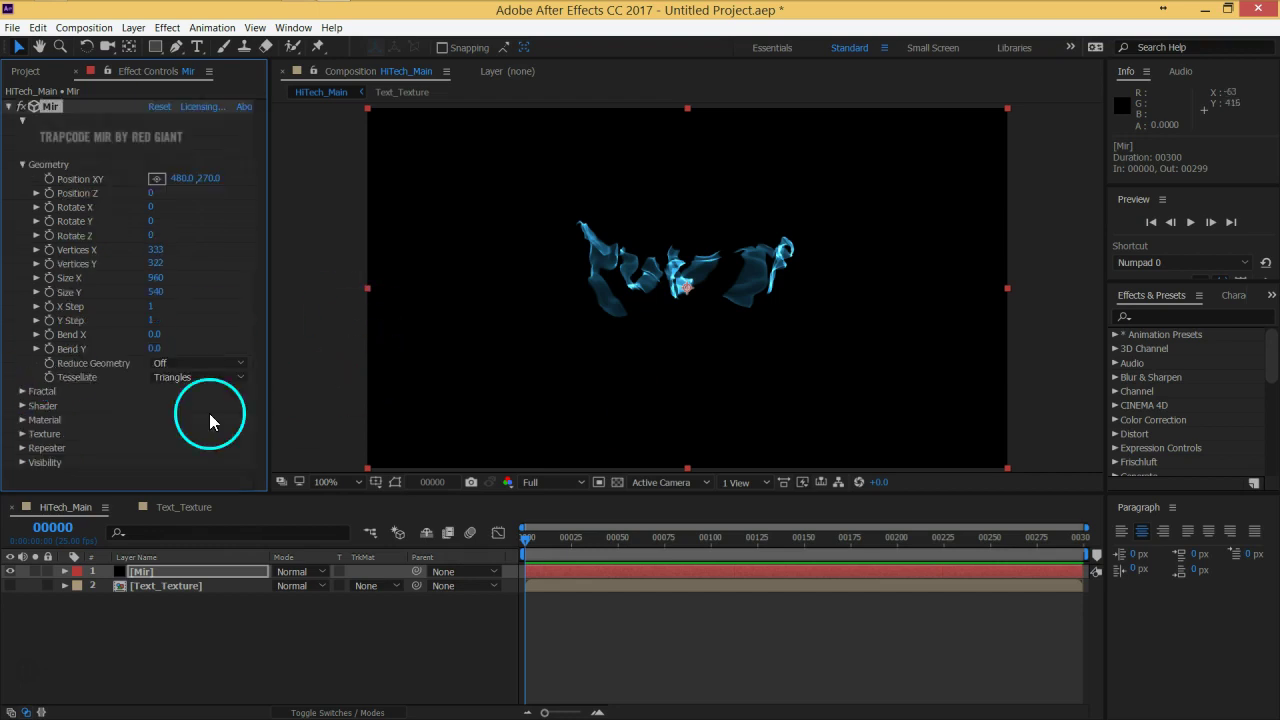
Try the Multi, SmoothRidge and Multi SmoothRidge fractal types on the Mir text.
left_click(21, 395)
left_click(215, 214)
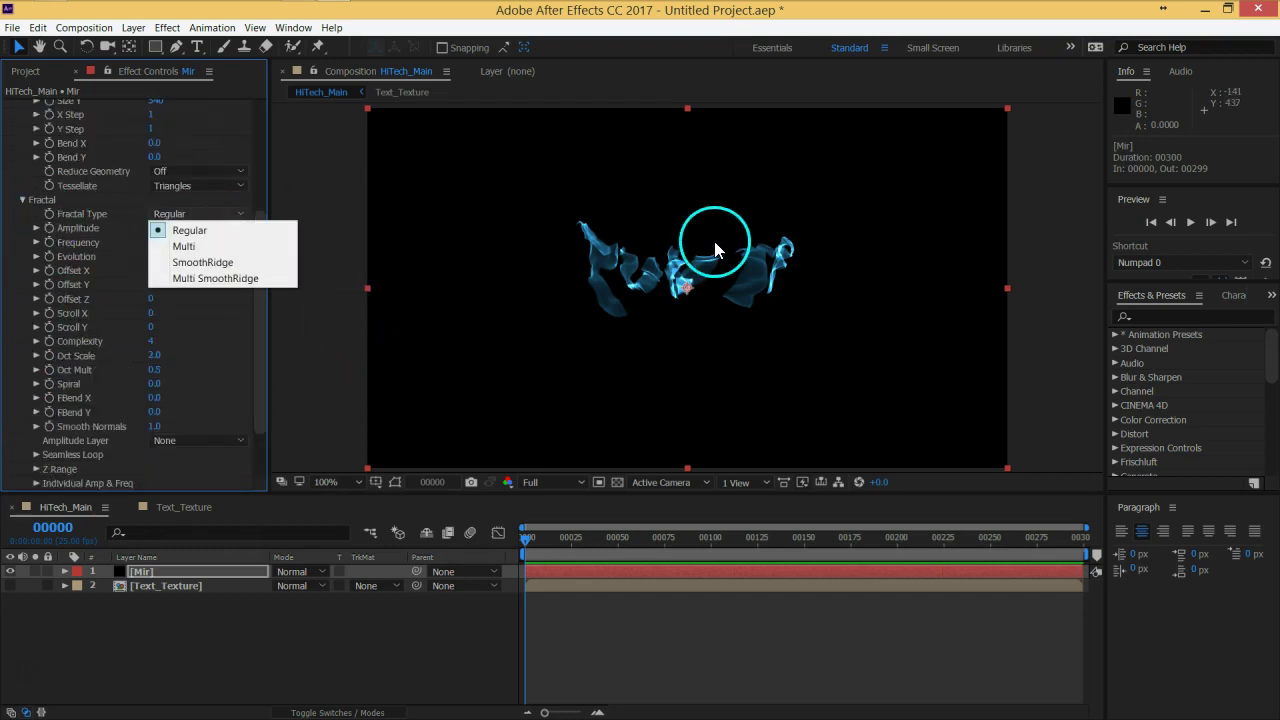
left_click(222, 246)
left_click(207, 216)
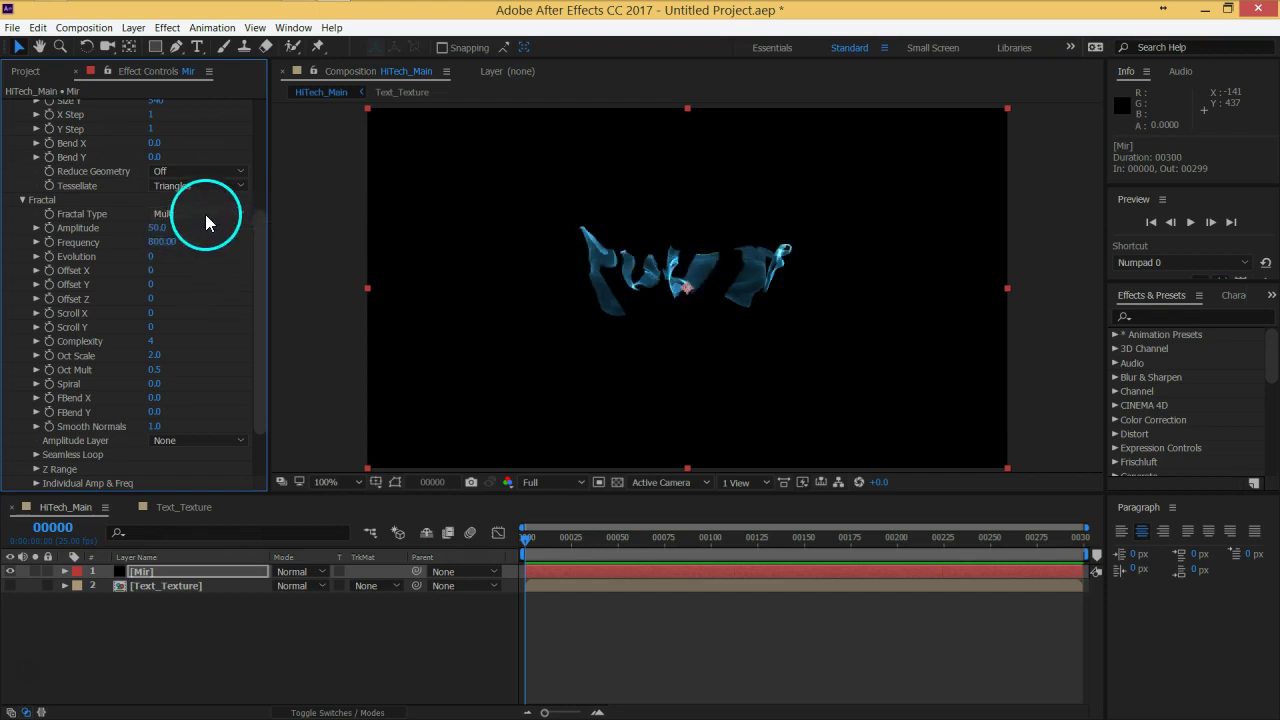
left_click(210, 261)
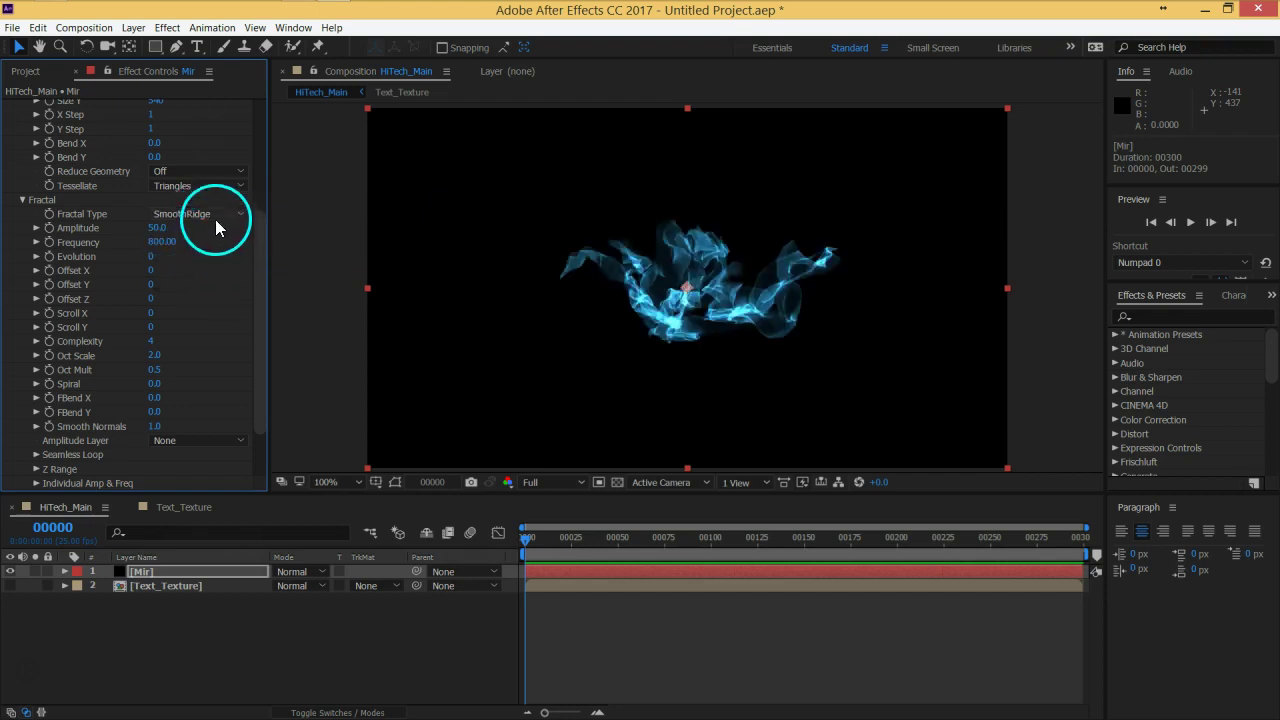
left_click(215, 220)
left_click(213, 285)
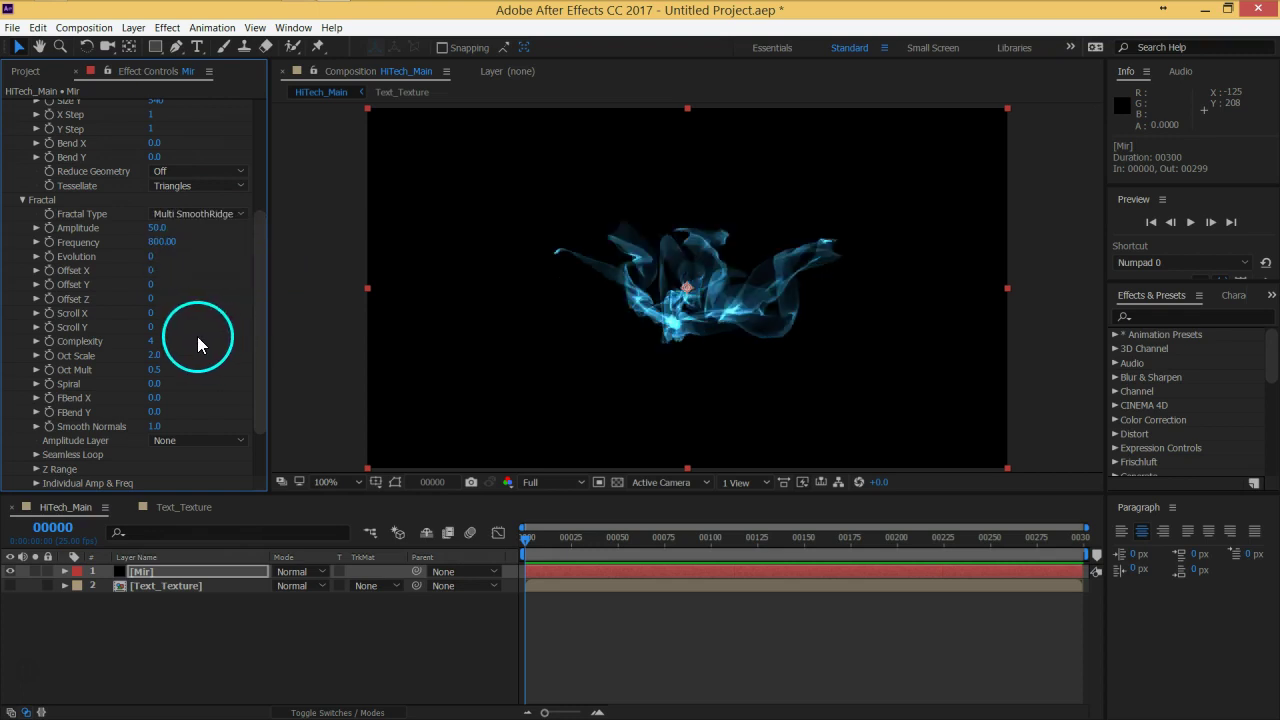
Raise the fractal Amplitude to 306, try the SmoothRidge fractal type, and set Fractal Type to Multi.
left_click_drag(157, 228, 363, 234)
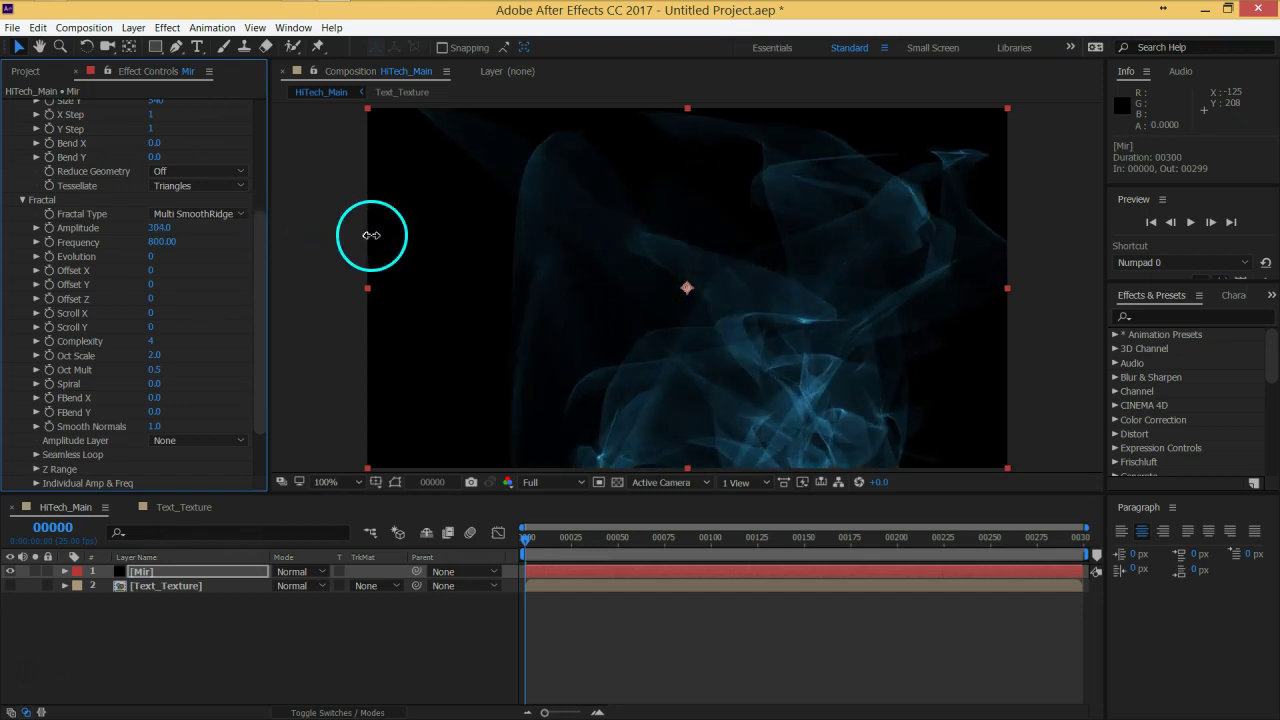
left_click(205, 218)
left_click(200, 262)
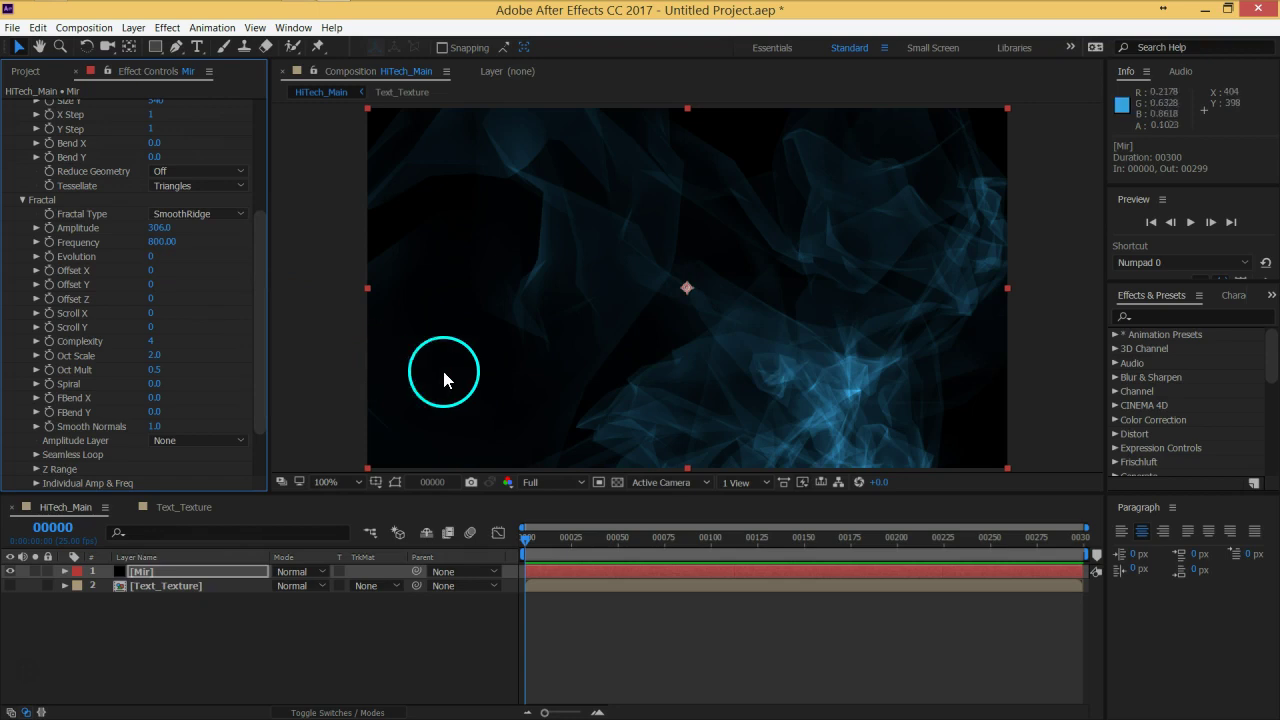
left_click(209, 215)
left_click(203, 249)
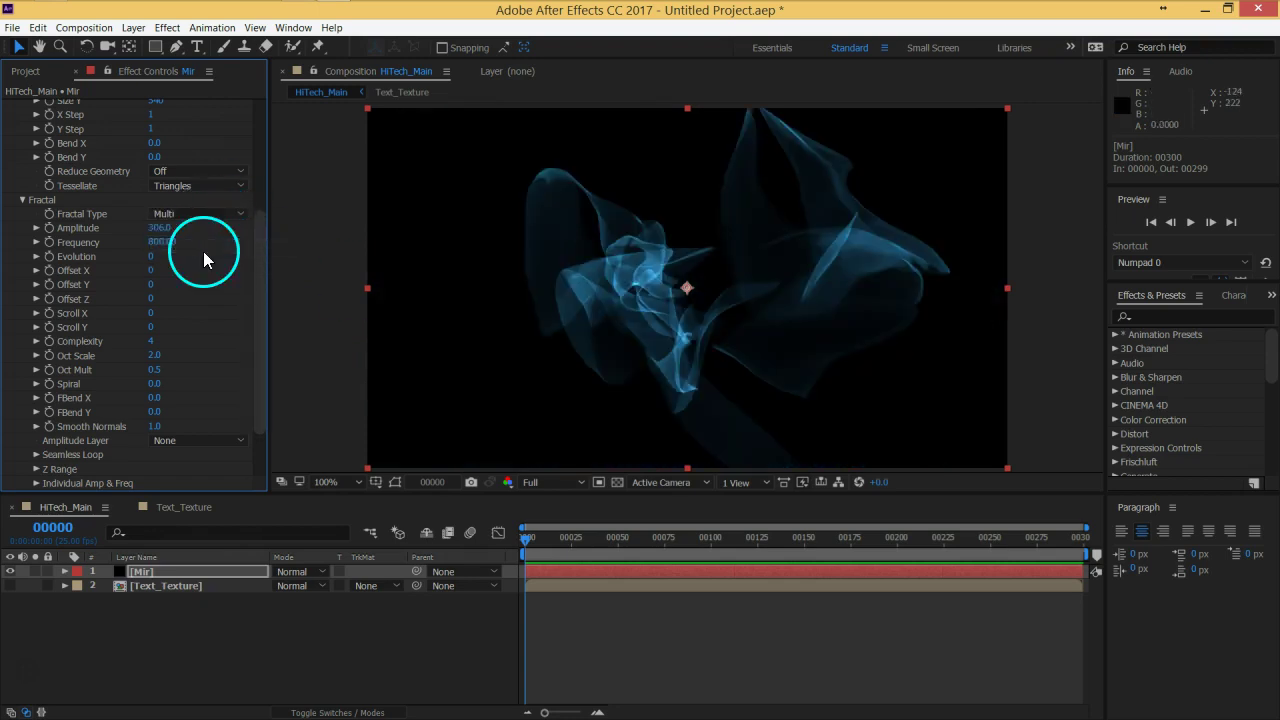
Set Mir's Fractal Type to Regular and raise the fractal Frequency to 1045.
left_click(207, 211)
left_click(205, 224)
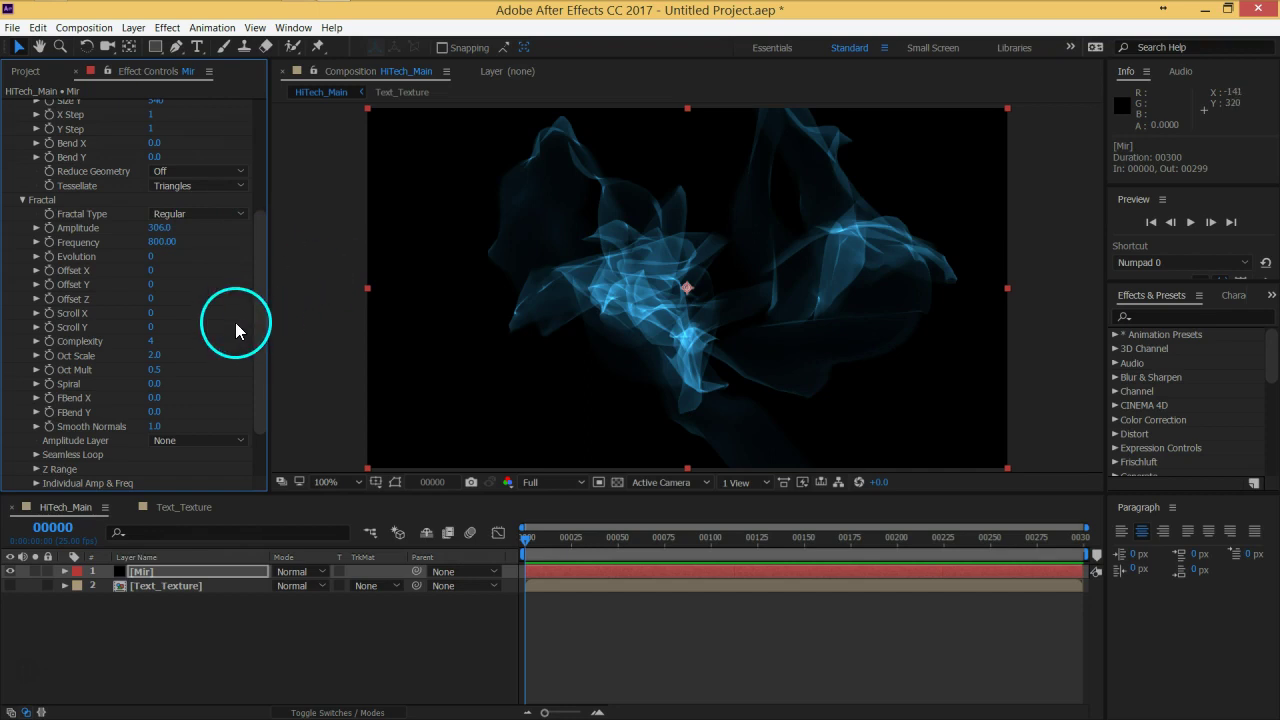
left_click_drag(179, 244, 306, 229)
left_click(238, 213)
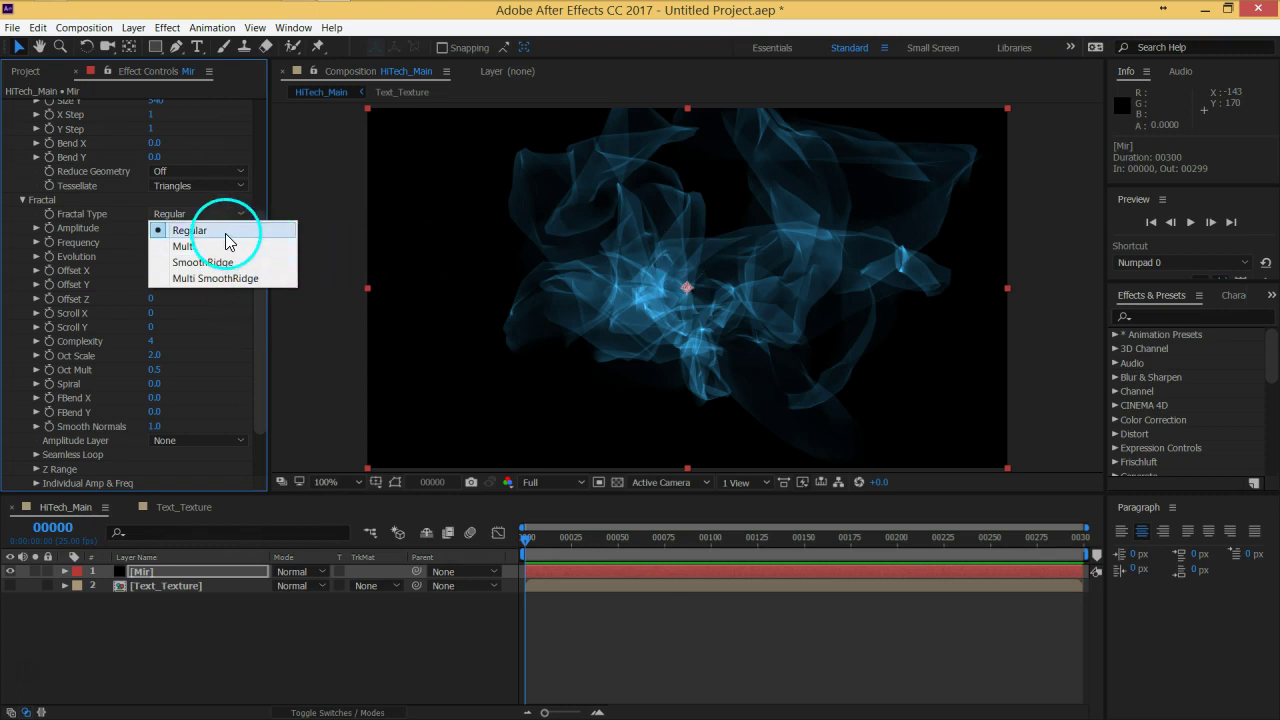
left_click(229, 366)
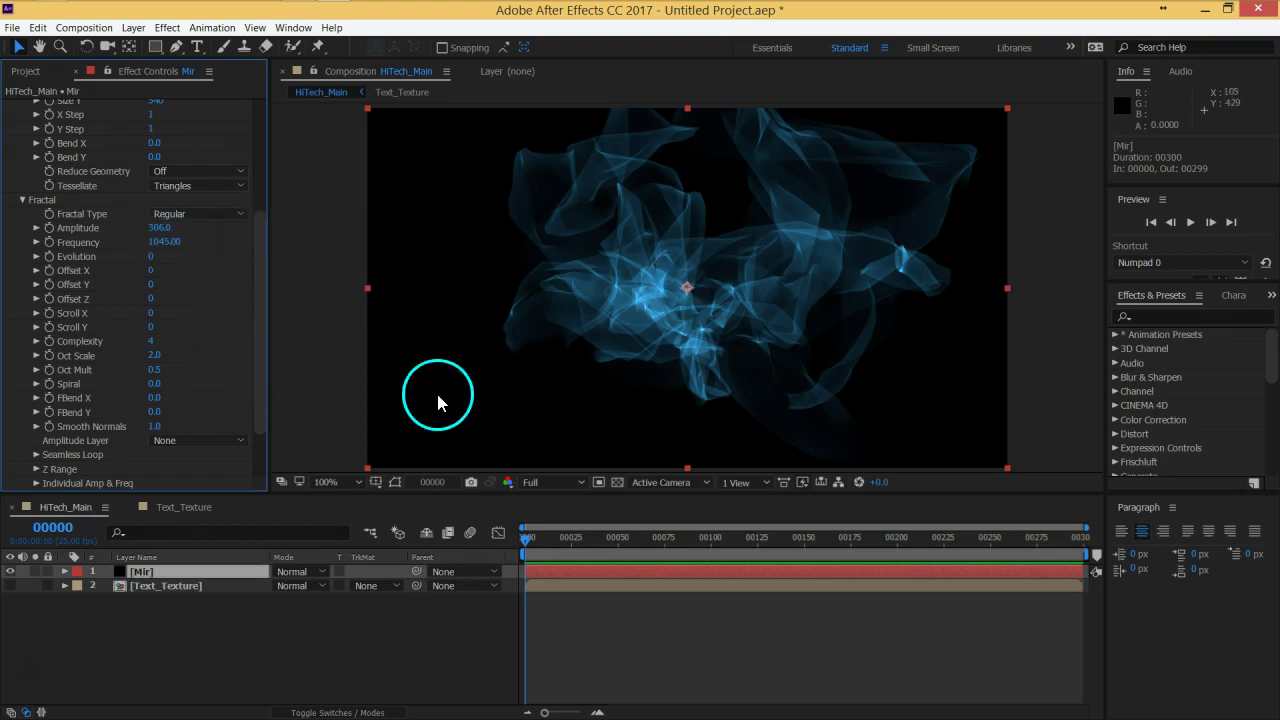
Try the SmoothRidge and Multi SmoothRidge fractal types on the mesh, and return Fractal Type to Regular.
left_click(211, 213)
left_click(218, 263)
left_click(200, 214)
left_click(209, 276)
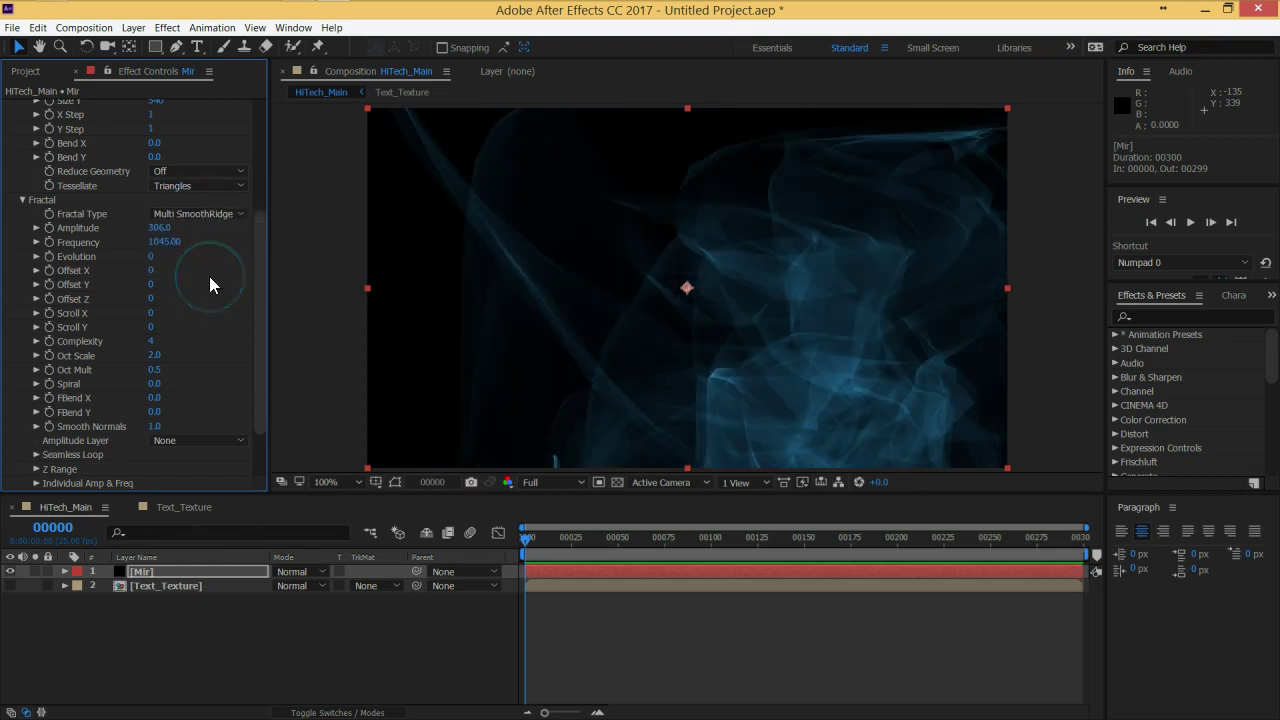
left_click(214, 214)
left_click(211, 232)
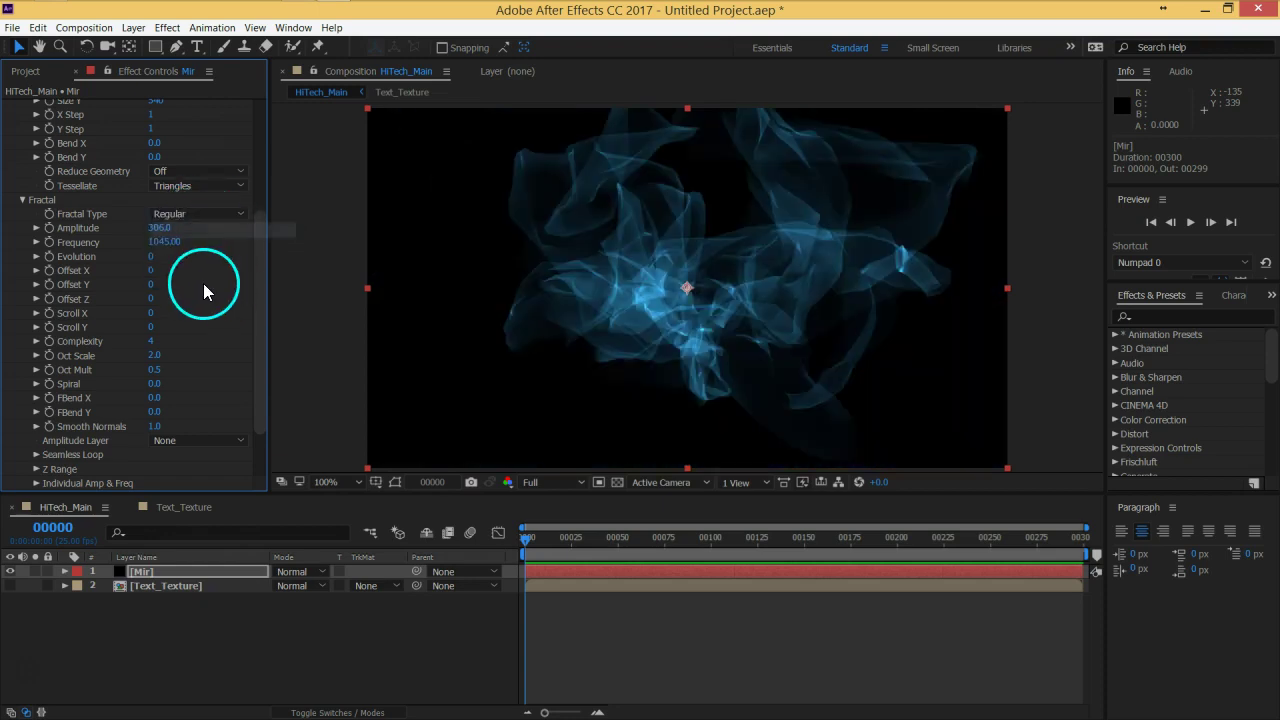
Raise the fractal Amplitude to 747 and the Frequency to 1495.
left_click_drag(160, 232, 523, 225)
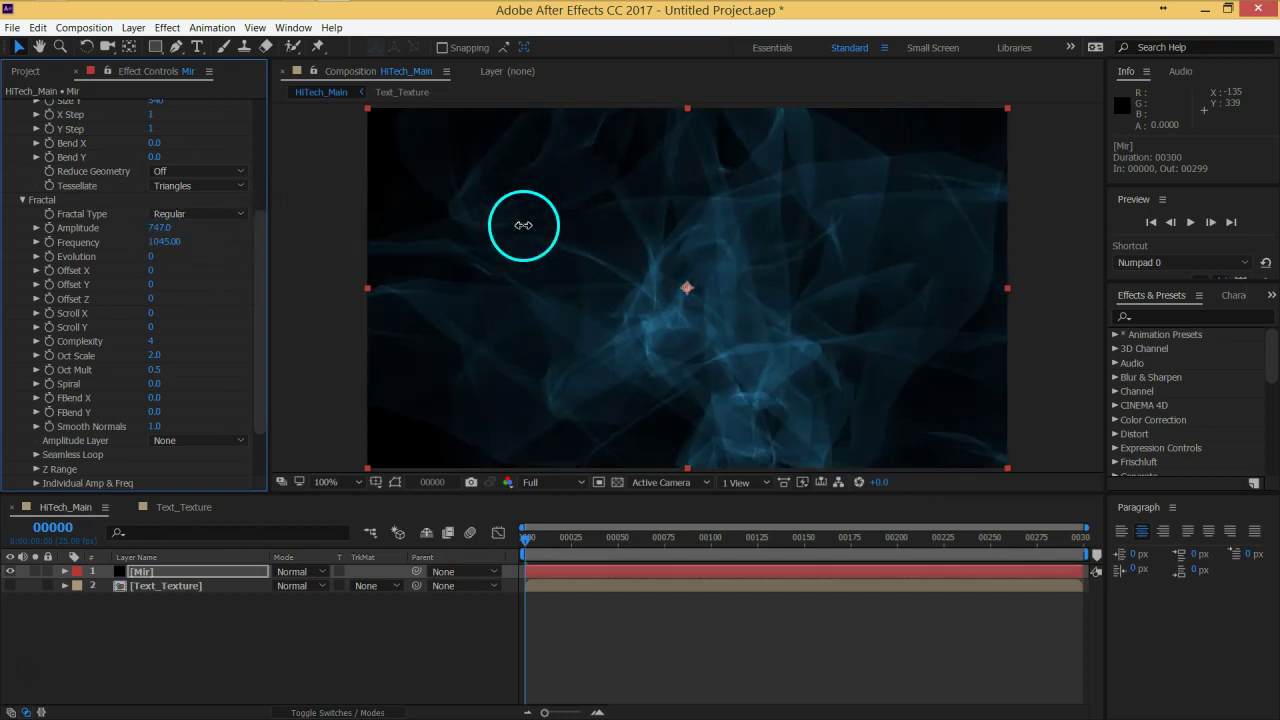
left_click_drag(171, 242, 209, 289)
Set both Vertices X and Vertices Y of the Mir geometry to 600.
scroll(211, 292, "up", 5)
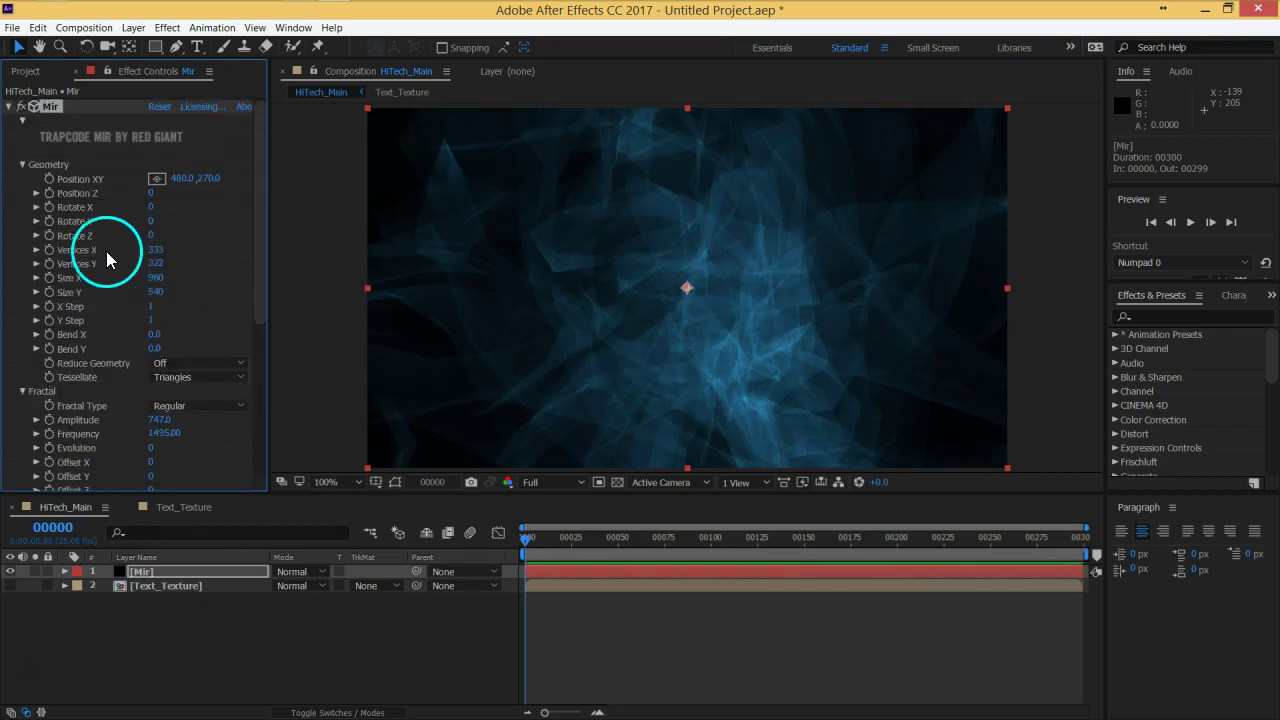
left_click_drag(161, 255, 198, 263)
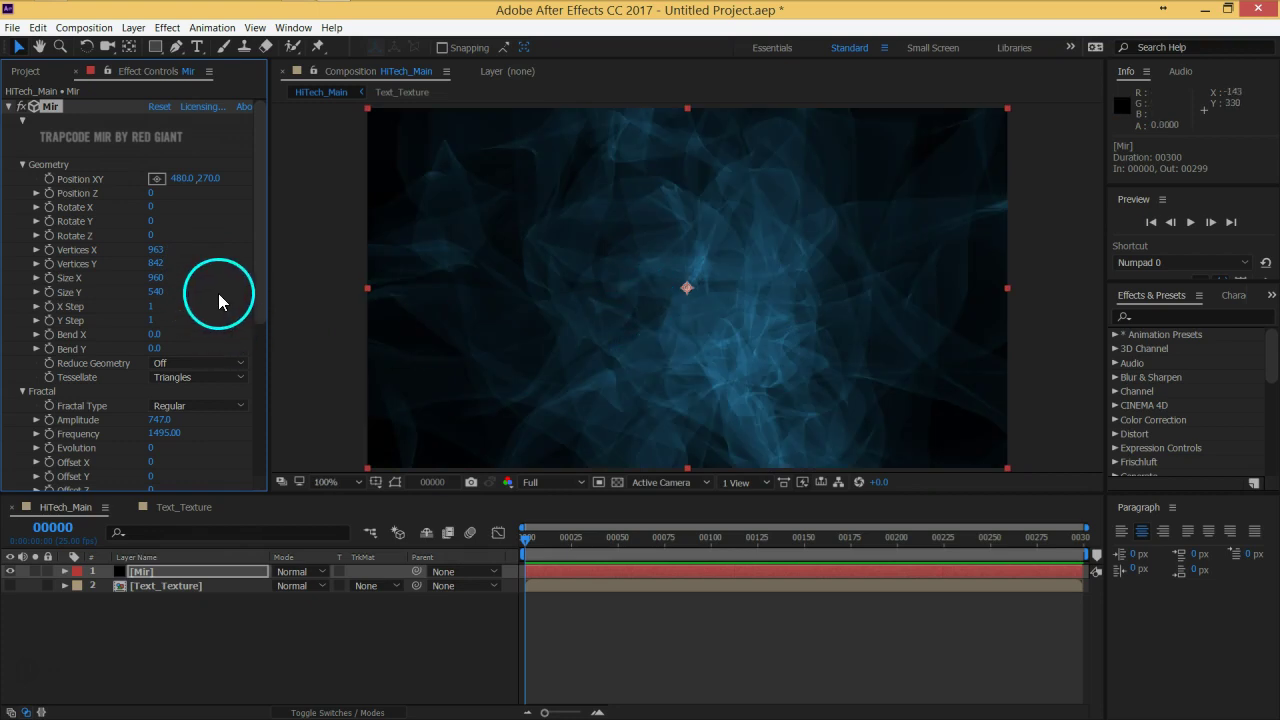
left_click(160, 250)
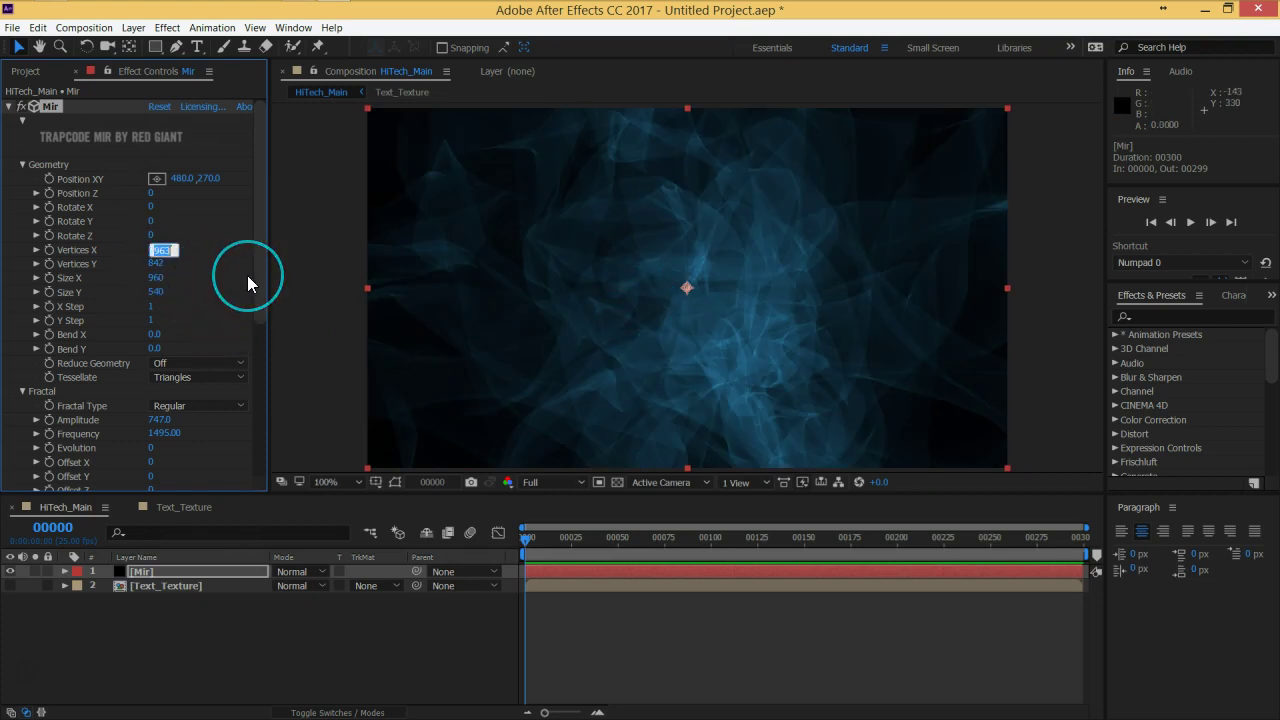
type("600")
key("Tab")
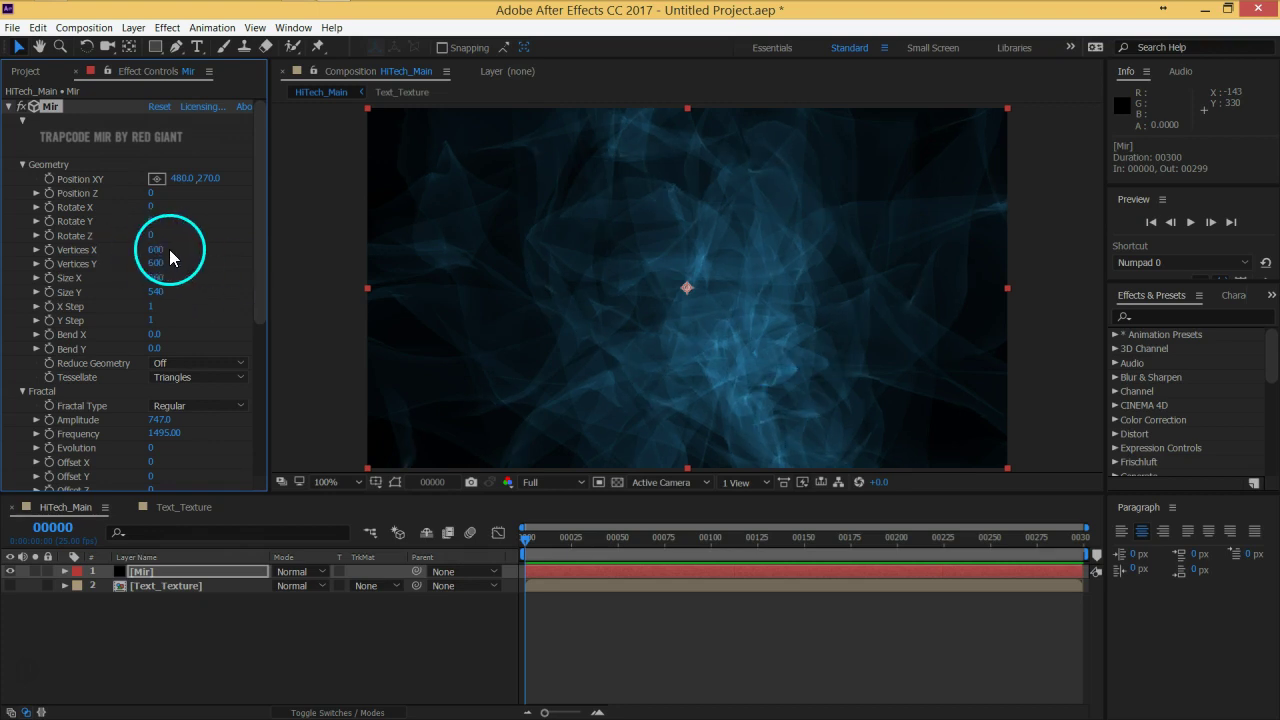
Compare the Triangles and Quads tessellation of the mesh and set Tessellate to Quads.
scroll(203, 280, "down", 5)
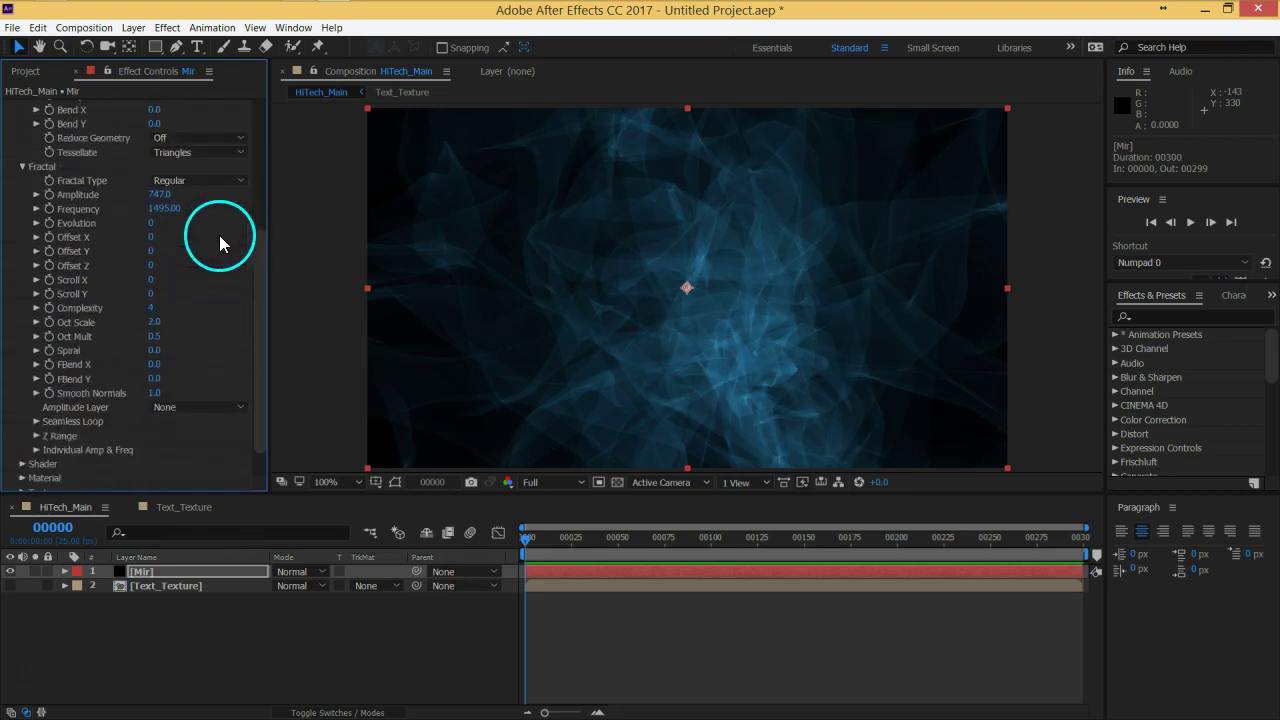
left_click(192, 153)
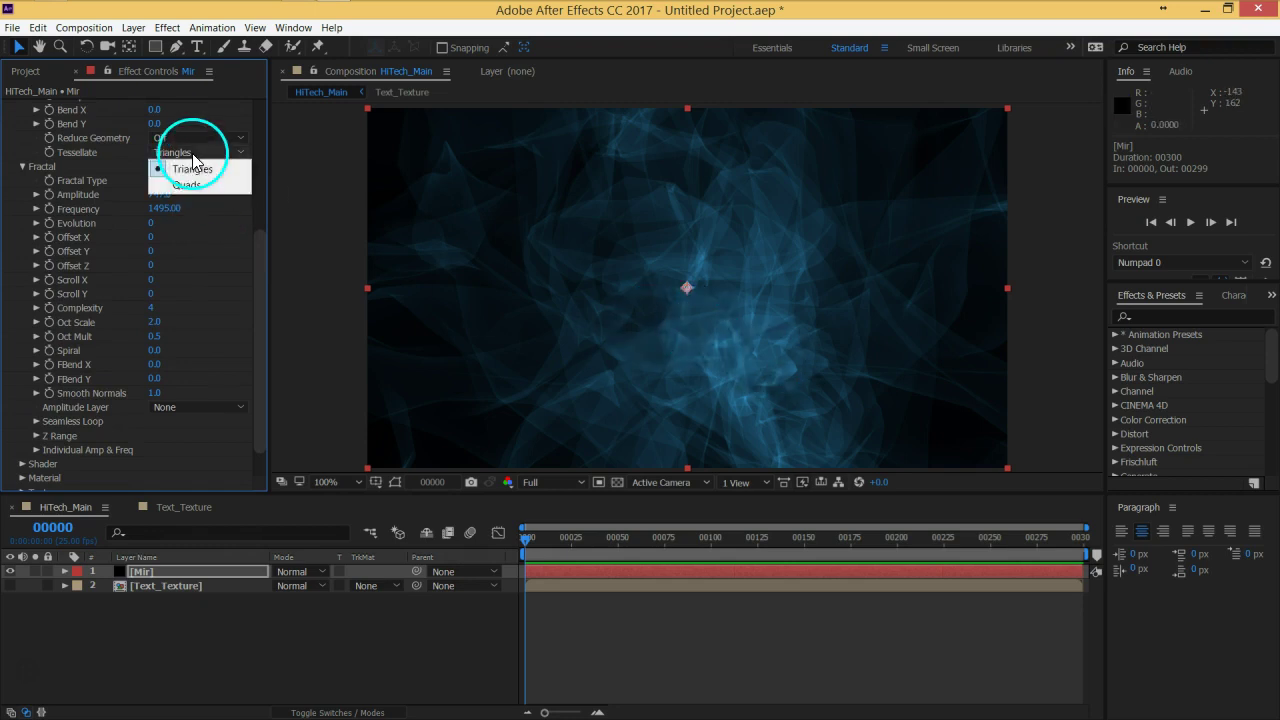
left_click(193, 185)
left_click(220, 153)
left_click(205, 171)
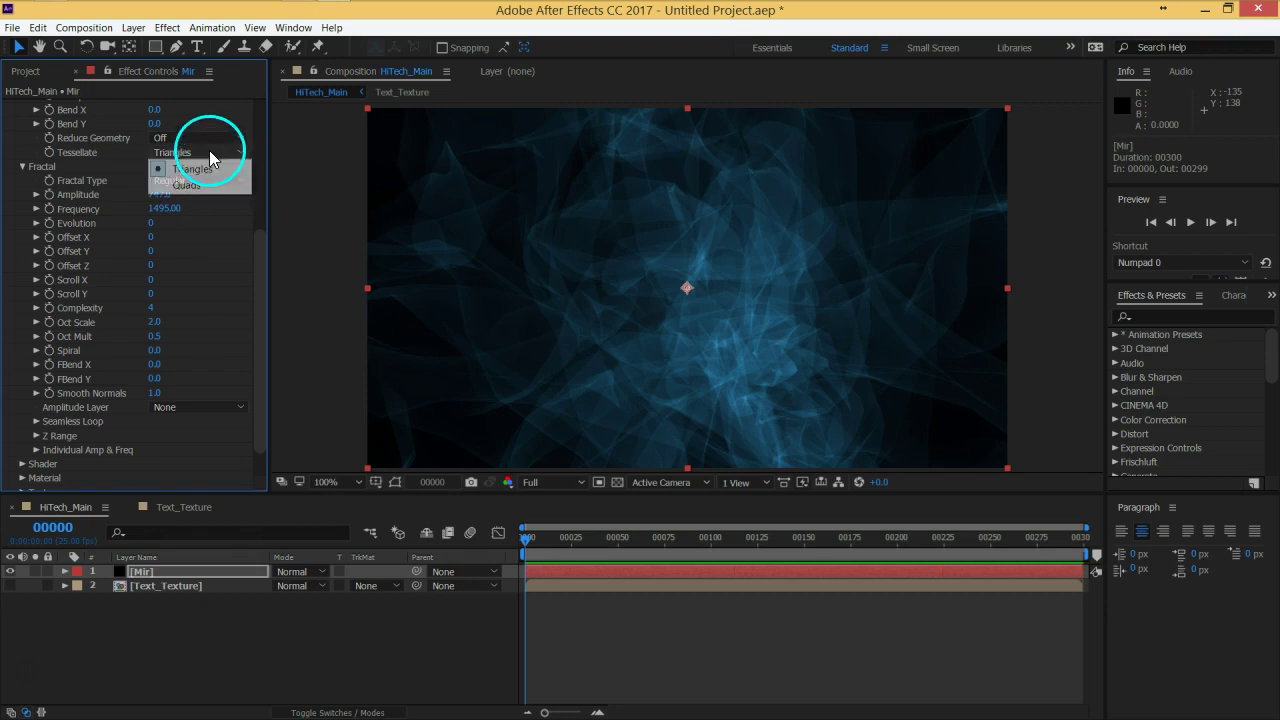
left_click(200, 185)
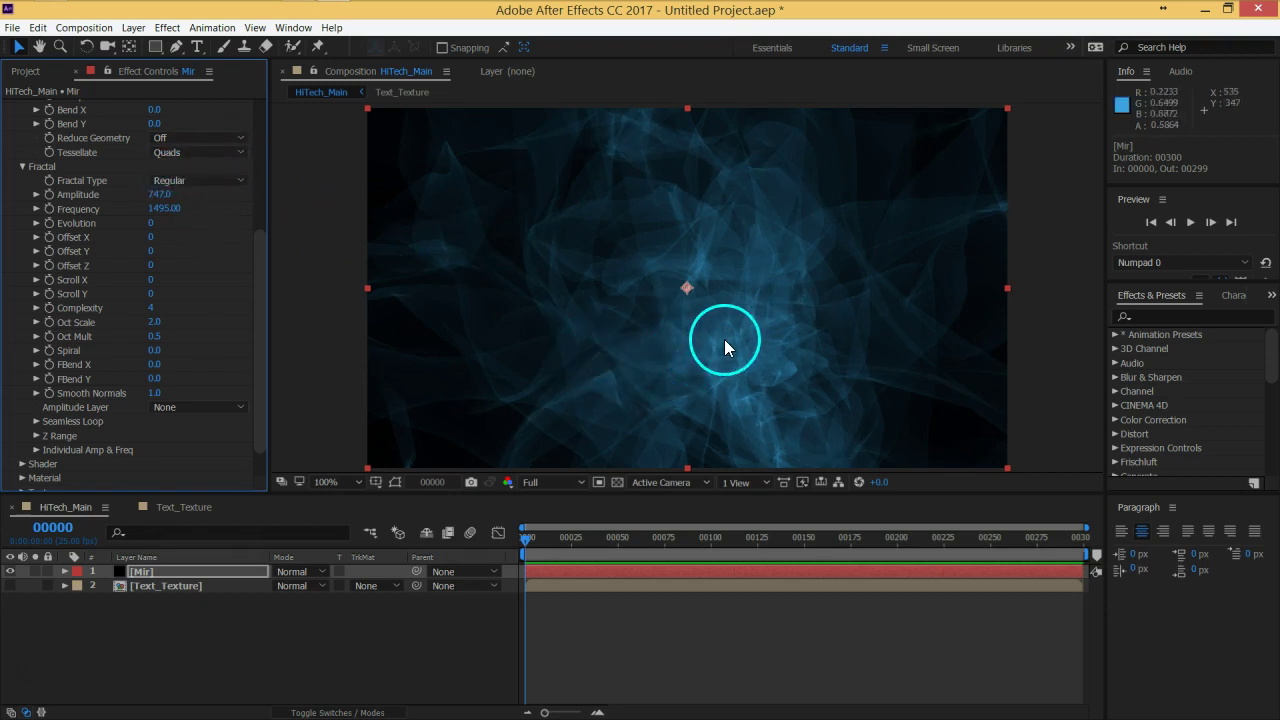
Try the Multi fractal type on the quad mesh and switch back to Regular.
left_click(196, 181)
left_click(197, 214)
left_click(206, 184)
left_click(193, 192)
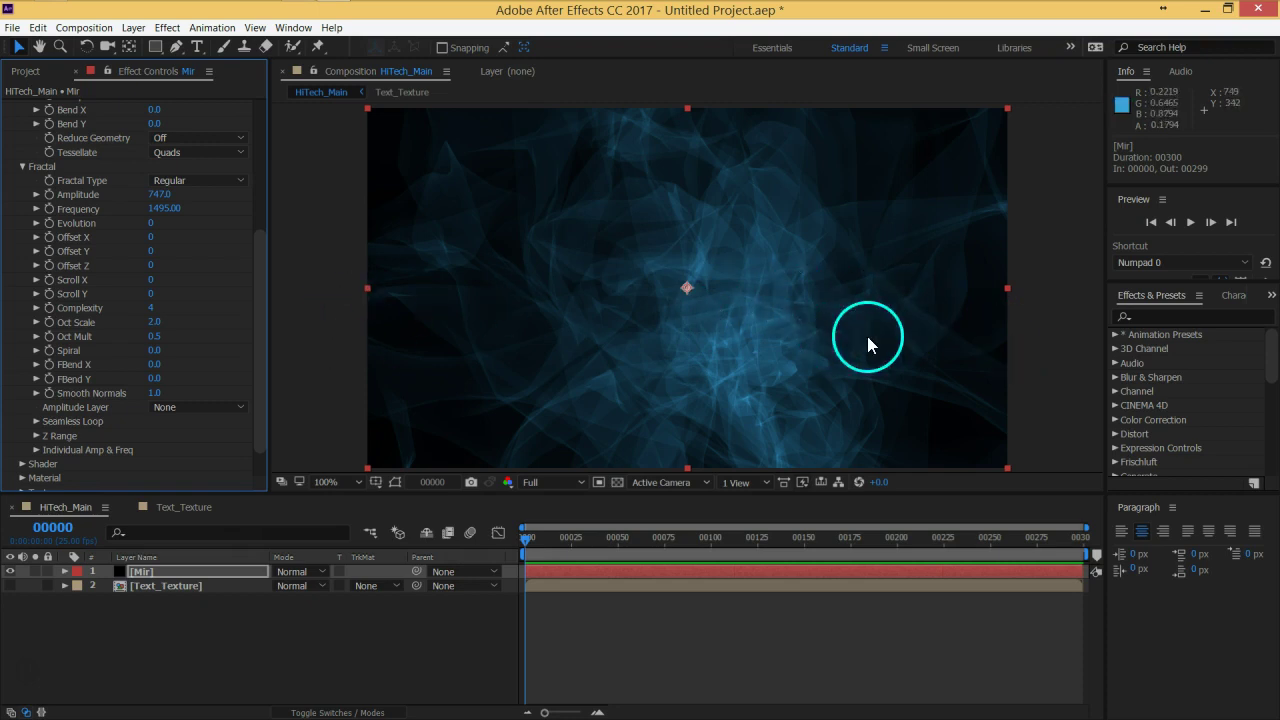
Try fractal Amplitude values of 0, 5000 and 2000 on the text mesh.
left_click(161, 194)
type("0")
key("Return")
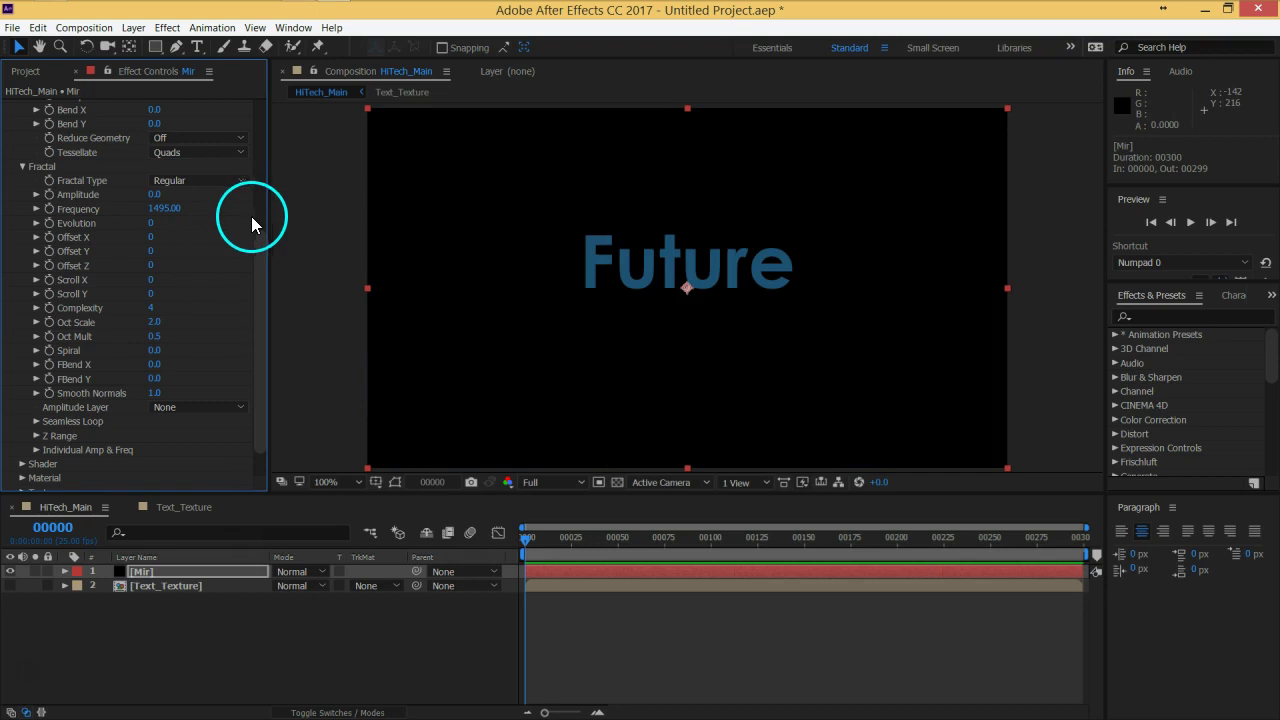
left_click_drag(150, 198, 229, 201)
left_click(201, 216)
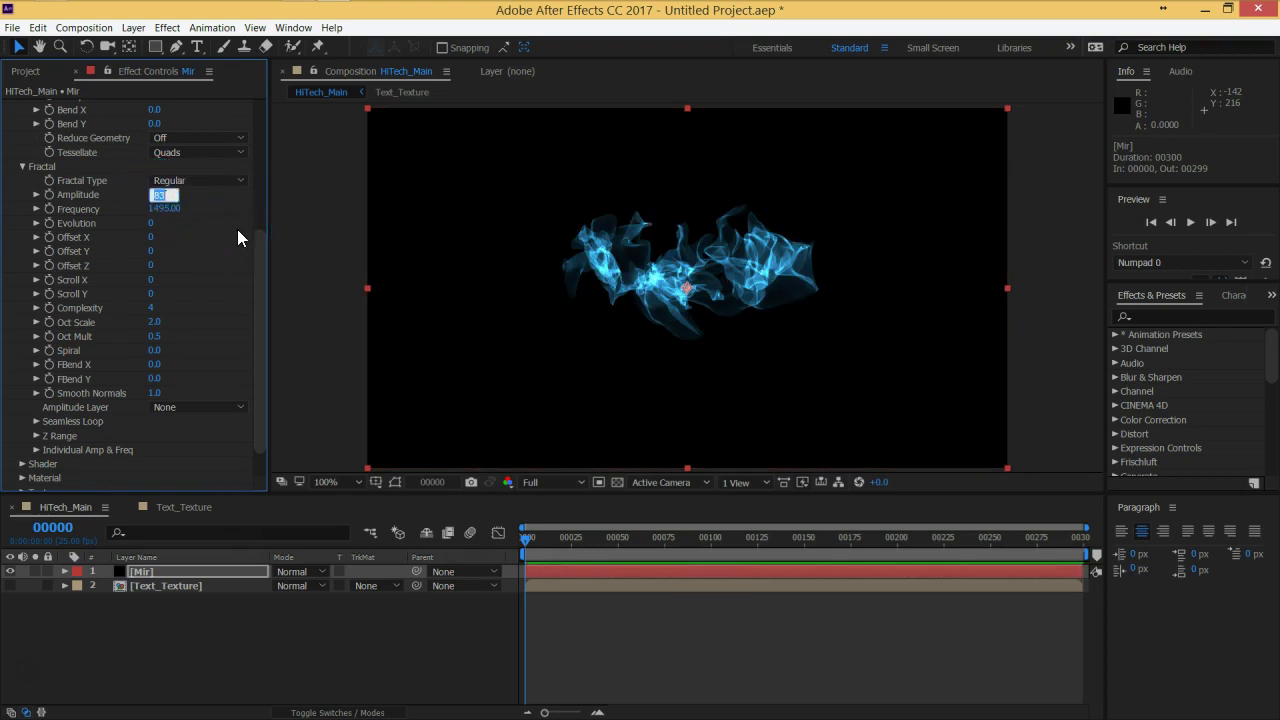
type("5000")
key("Return")
left_click(165, 195)
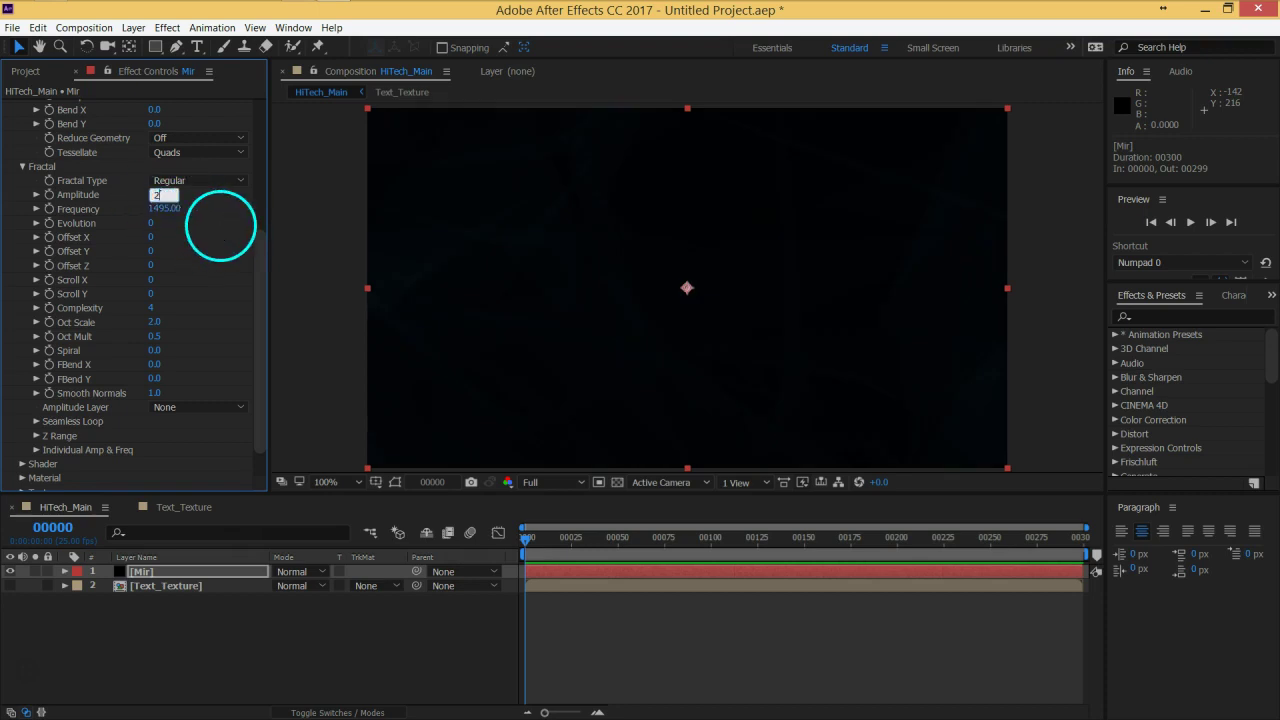
key("Return")
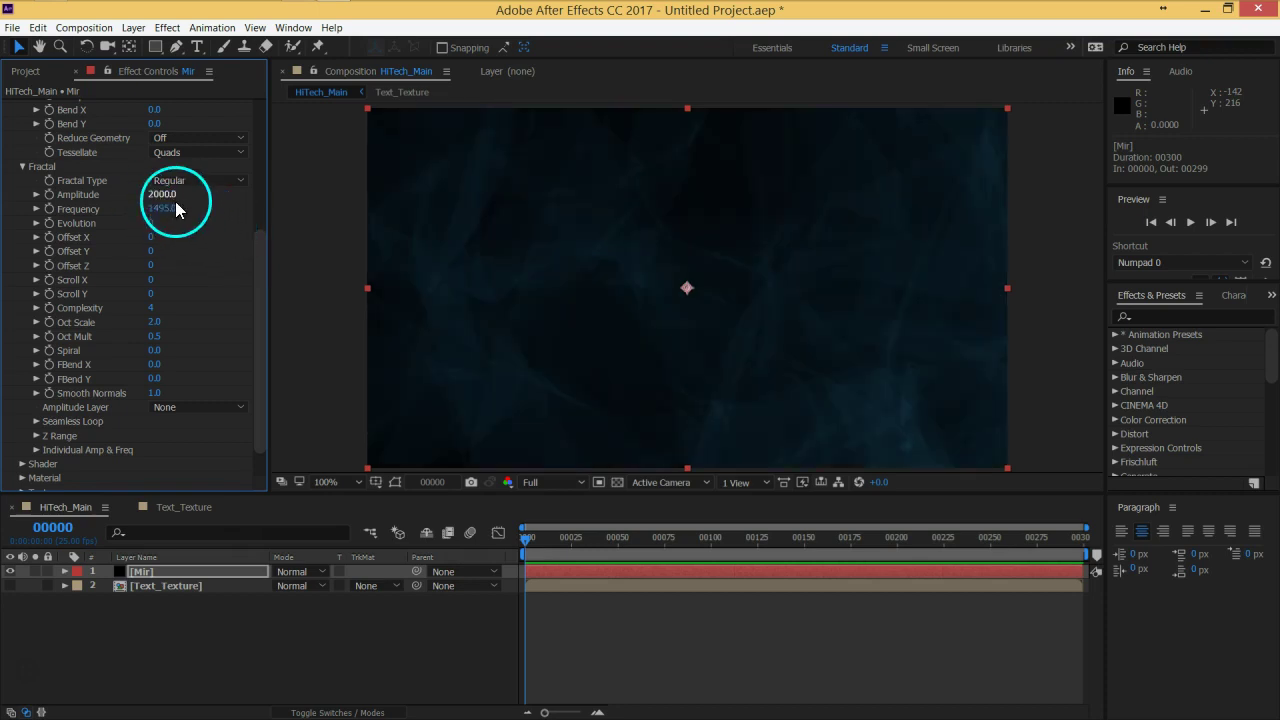
Set the fractal Amplitude to 500 and the Frequency to 1360.
left_click_drag(172, 200, 108, 217)
left_click(163, 196)
left_click_drag(170, 218, 212, 210)
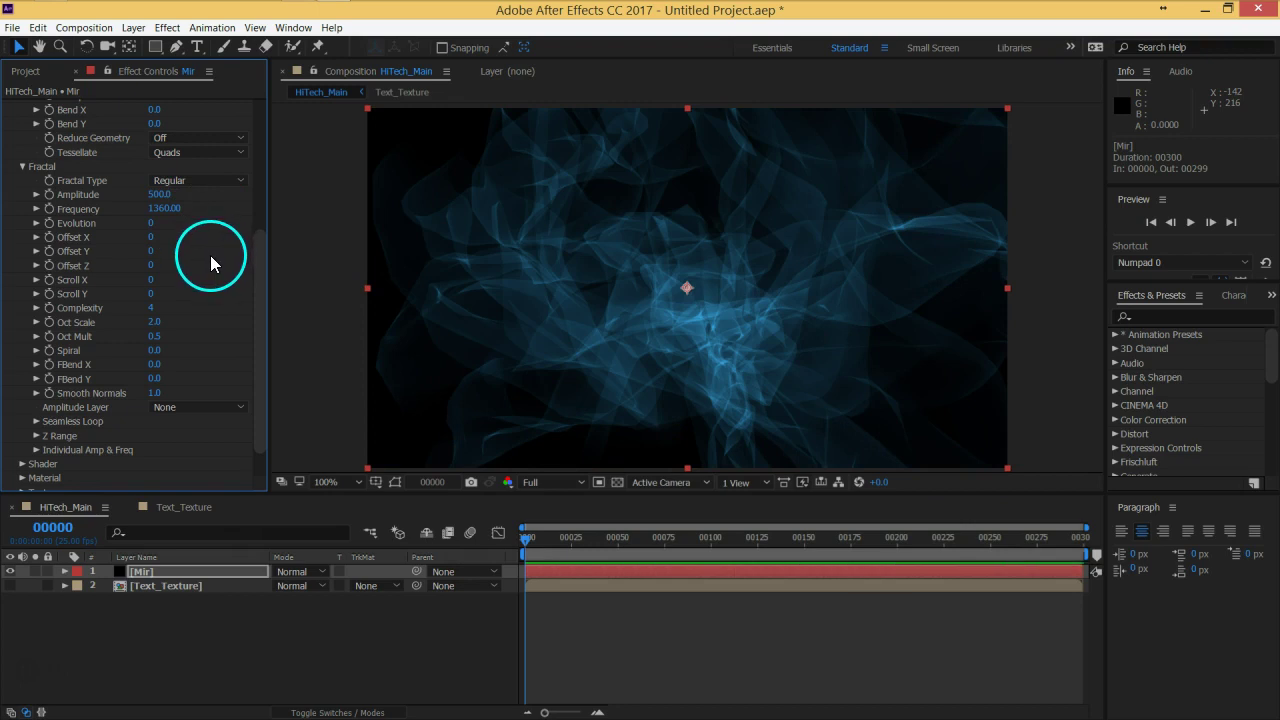
Create a new black 960 × 540 px solid layer named Fractal_Matte.
left_click(215, 619)
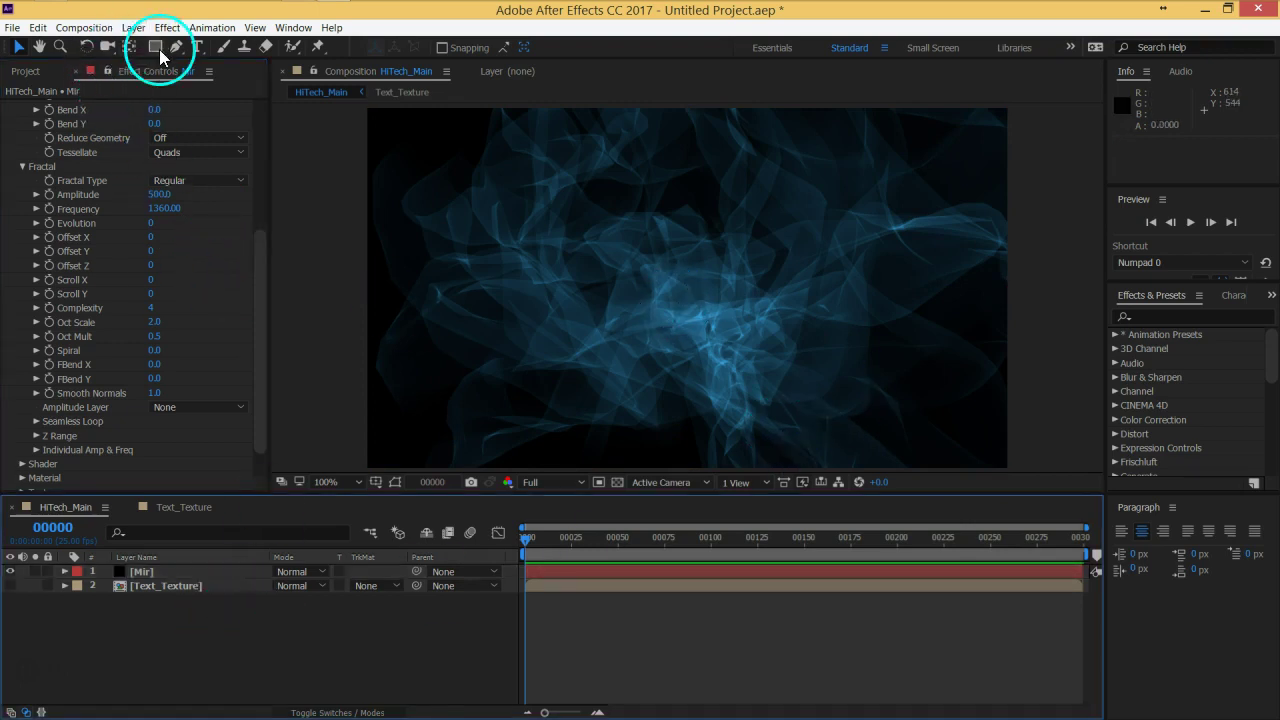
left_click(135, 28)
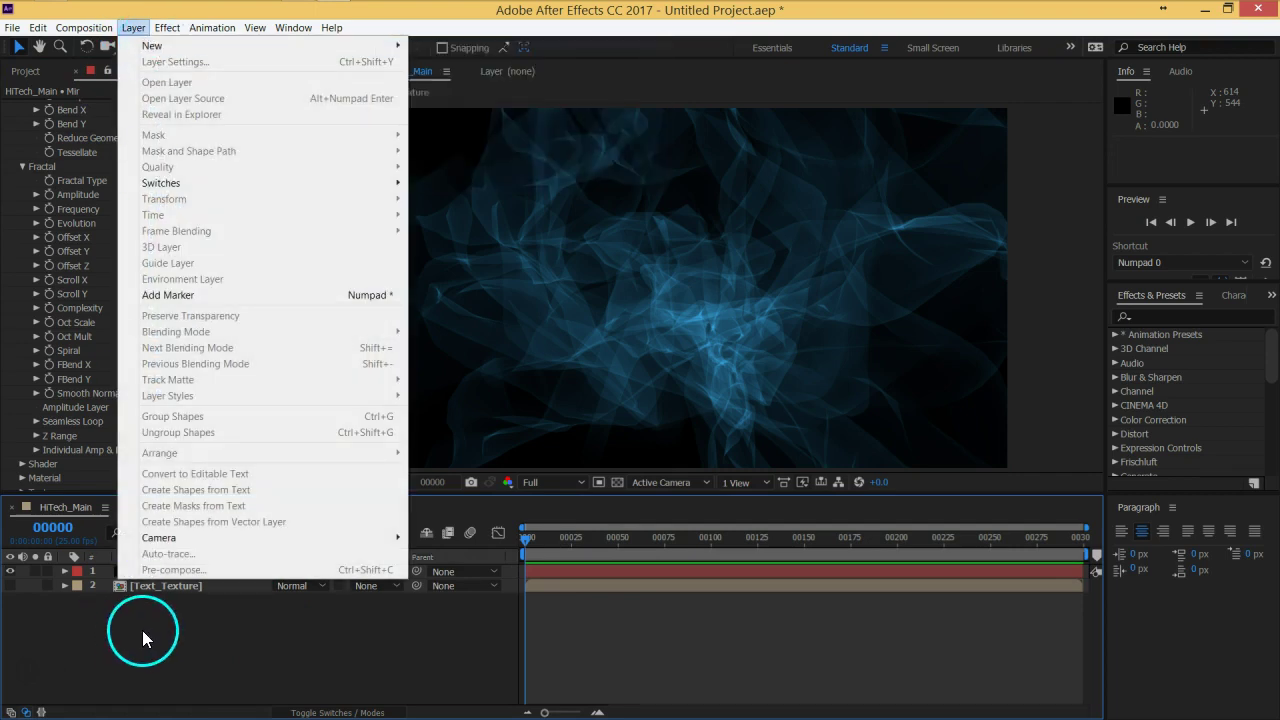
mouse_move(165, 45)
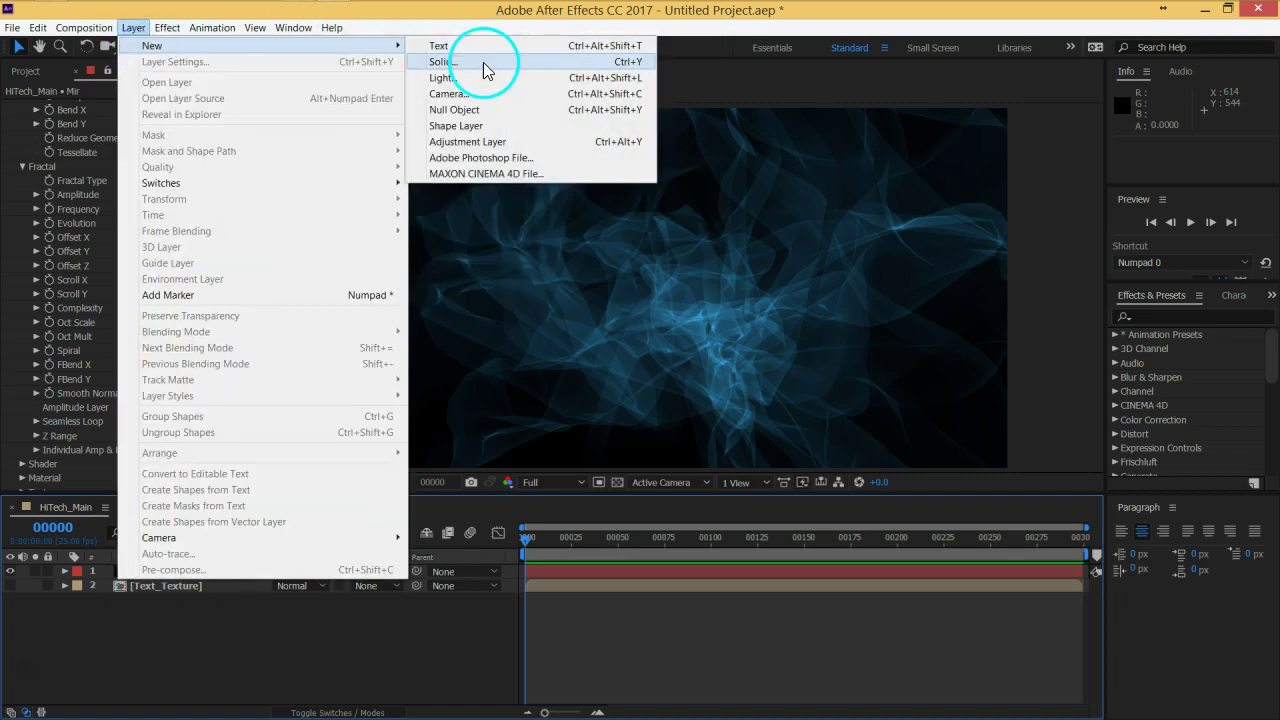
left_click(482, 62)
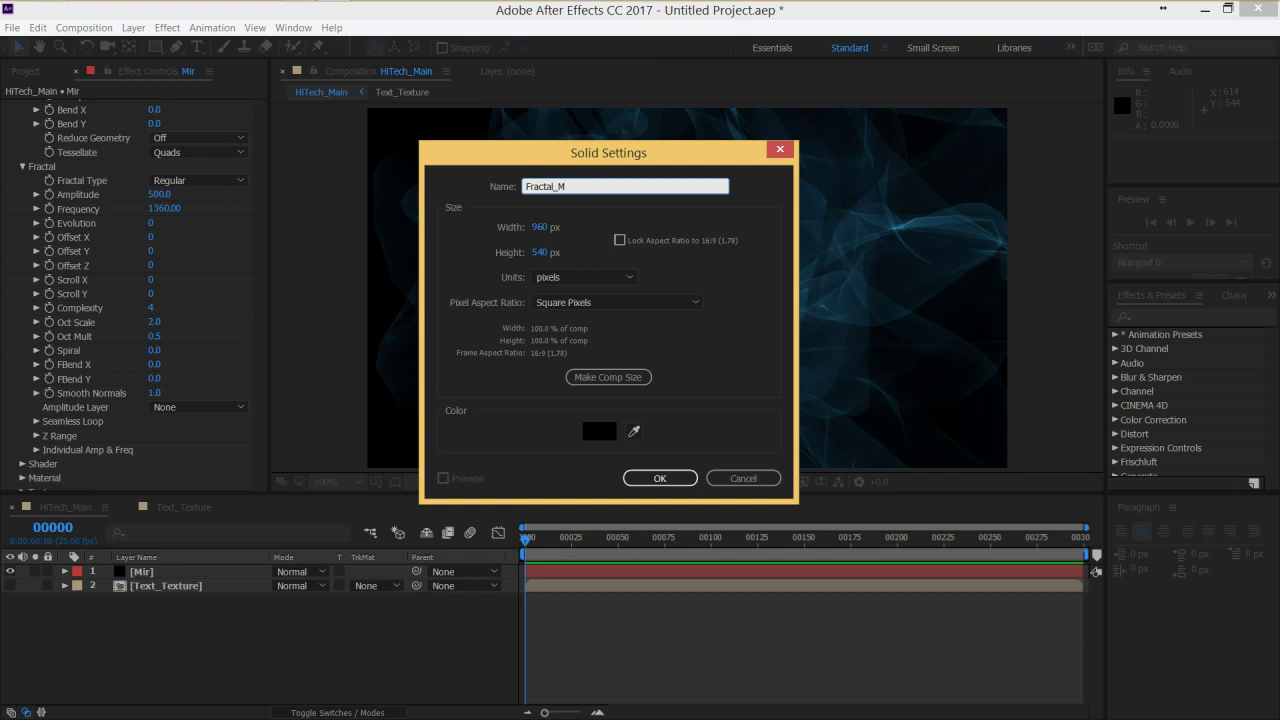
left_click(655, 478)
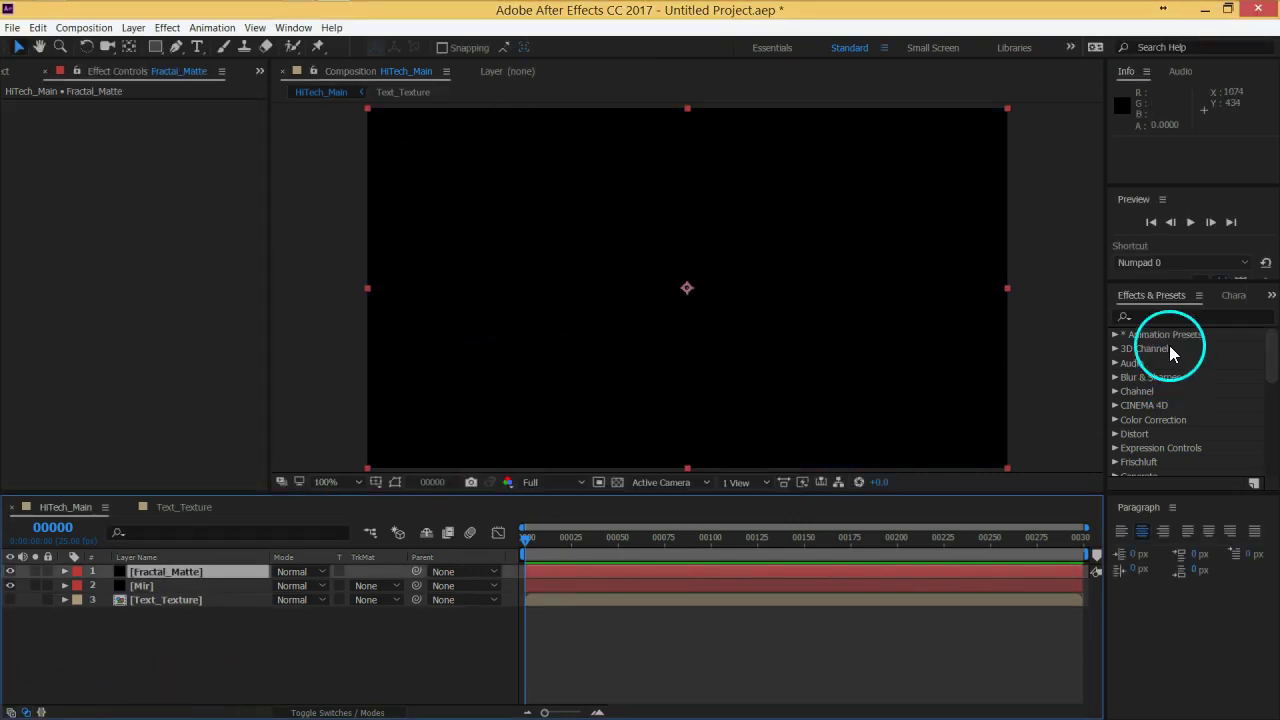
left_click(217, 575)
key("ctrl+space")
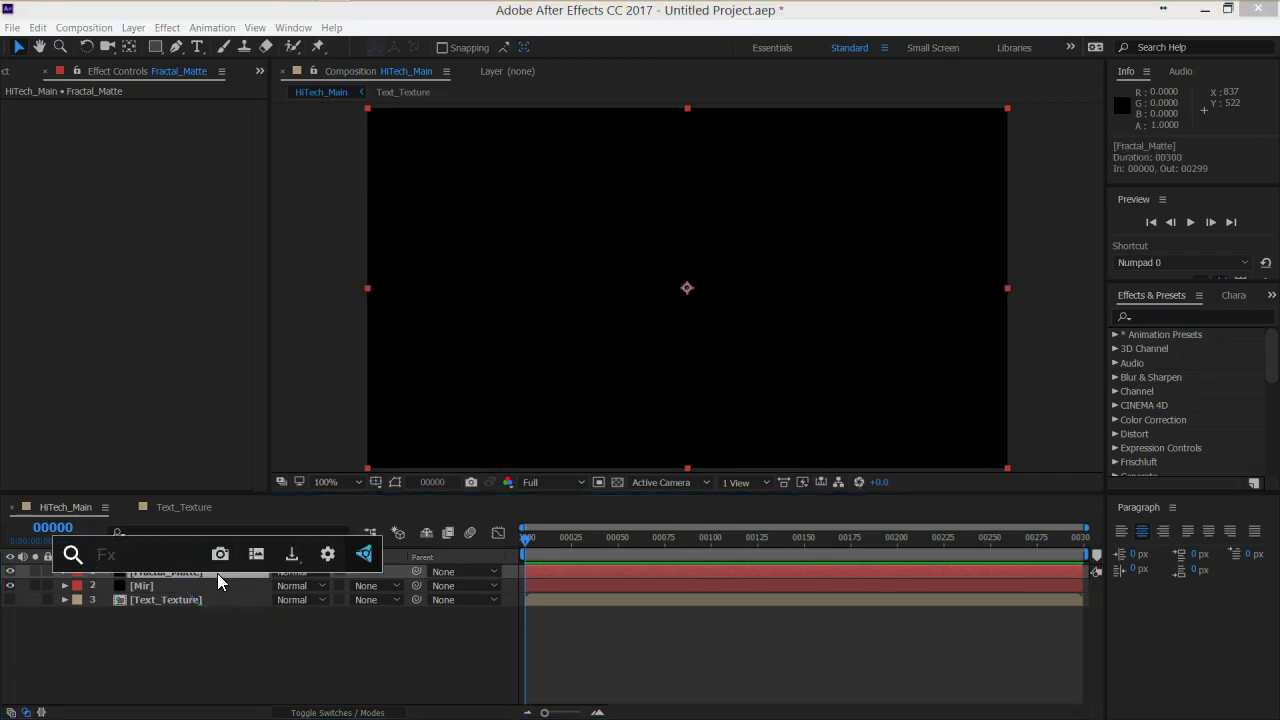
type("grad")
left_click(149, 560)
right_click(149, 560)
left_click(229, 583)
left_click(170, 581)
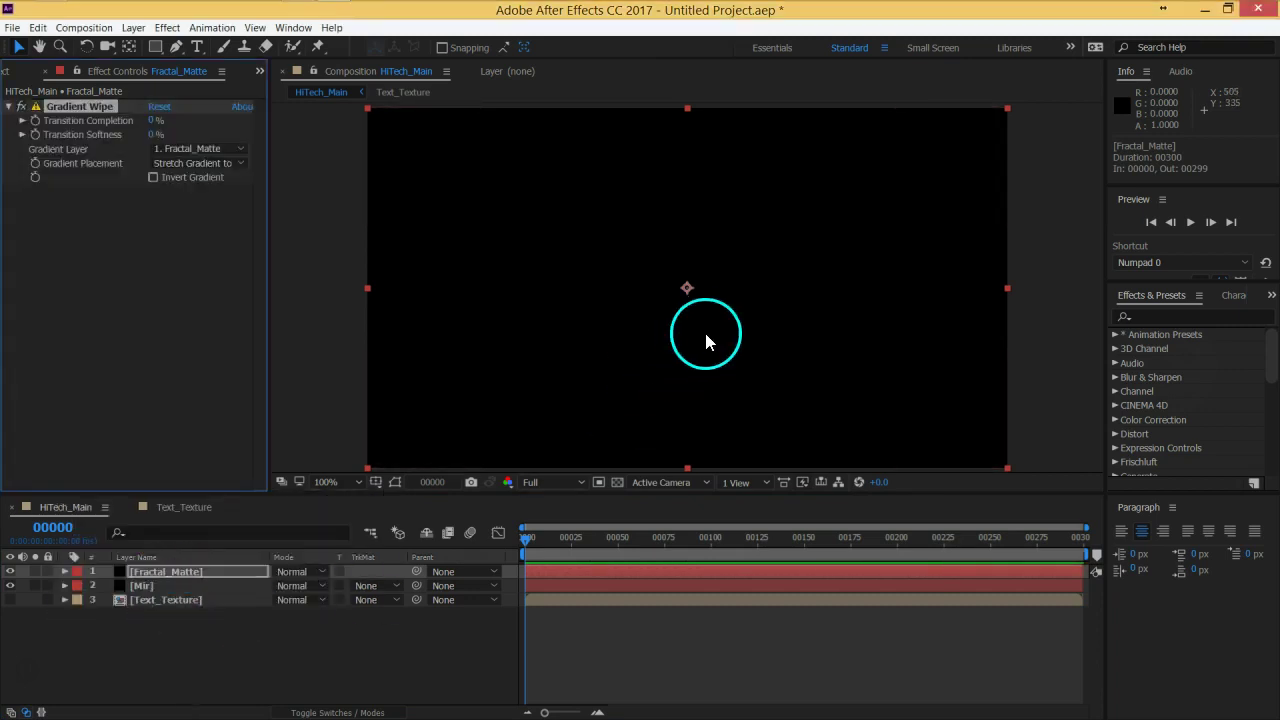
left_click(163, 572)
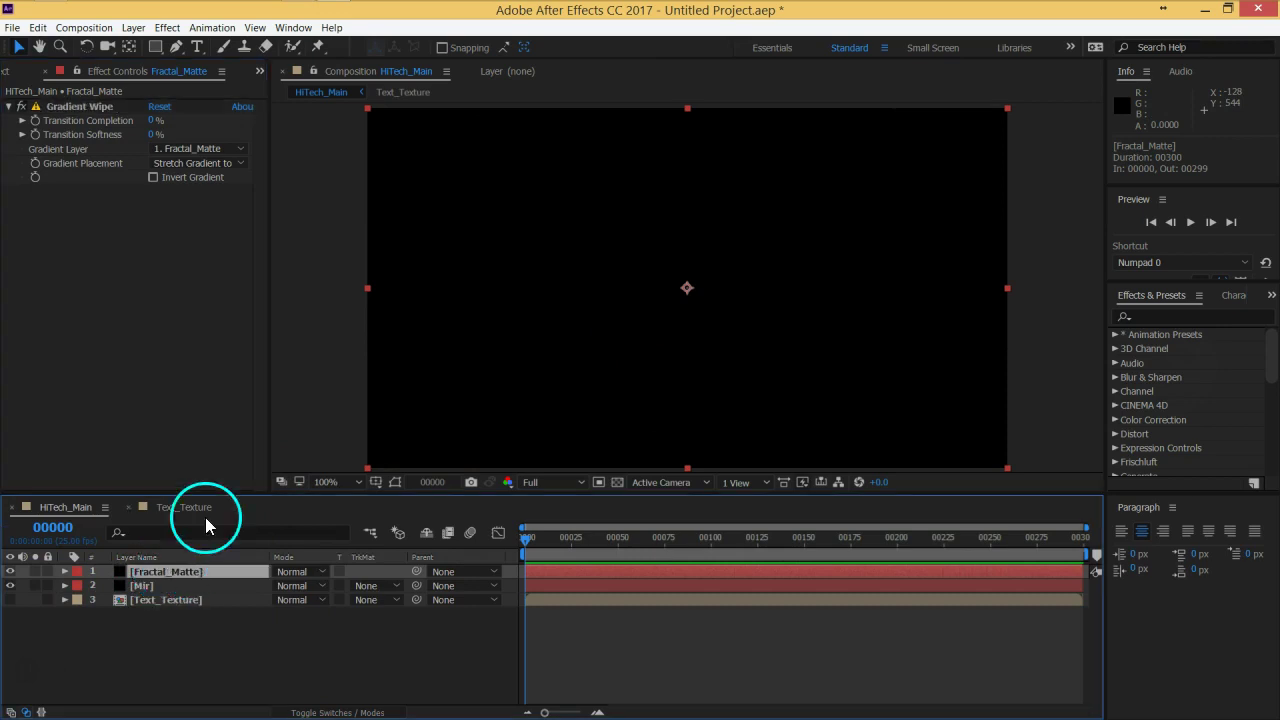
left_click(77, 107)
key("Delete")
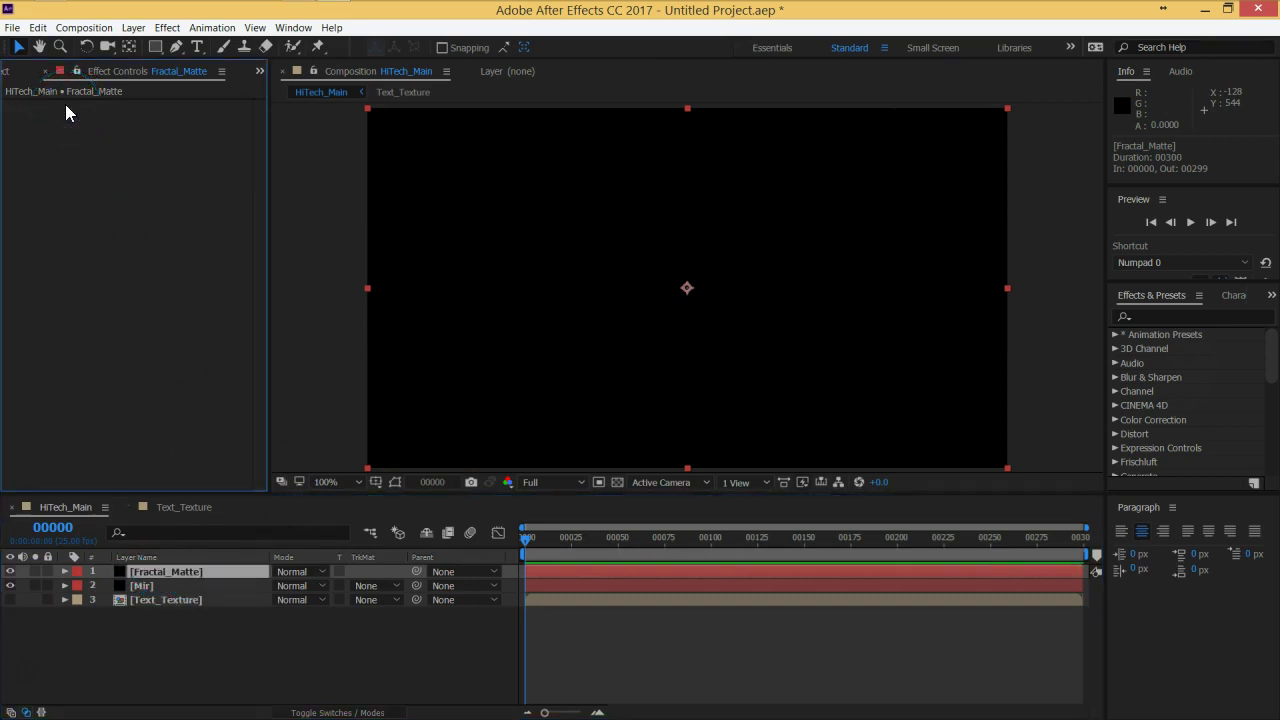
Apply the Gradient Ramp effect to the Fractal_Matte layer.
key("ctrl+space")
type("r")
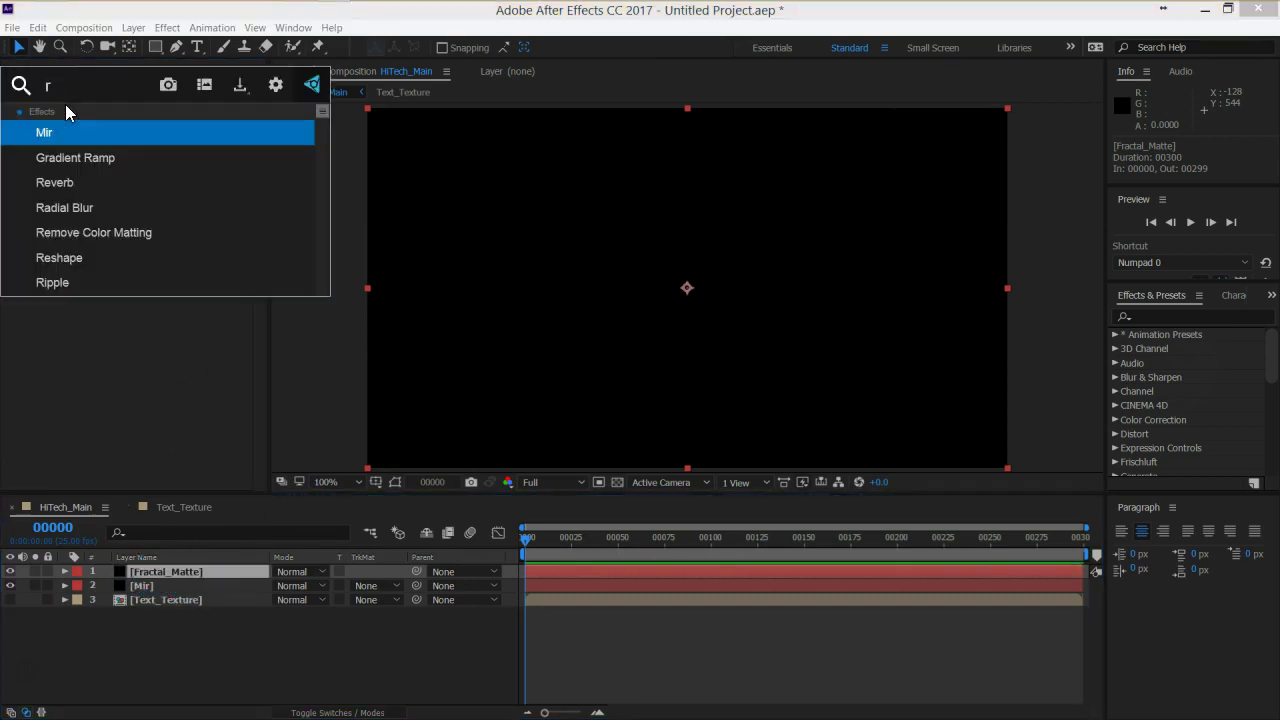
type("am")
left_click(55, 126)
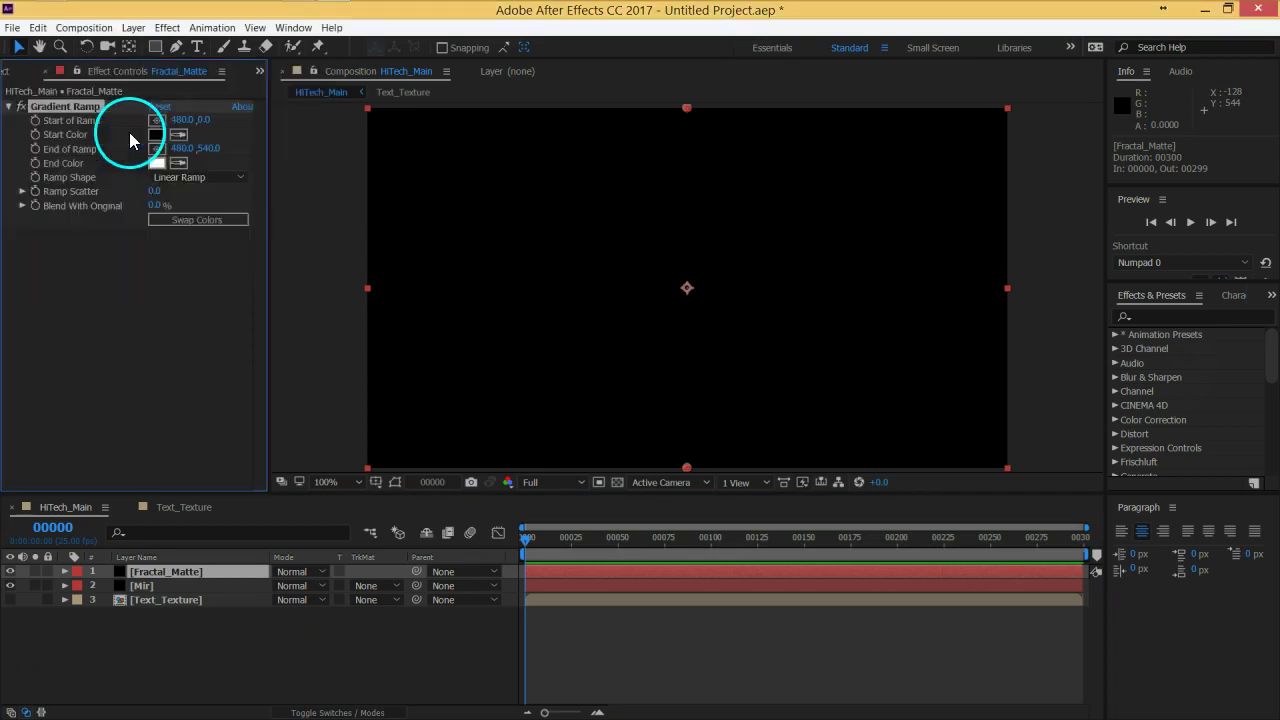
Make the ramp run horizontally, with End of Ramp at about 4, 268 and Start of Ramp outside the frame at about 1374, 270.
left_click_drag(692, 107, 1011, 290)
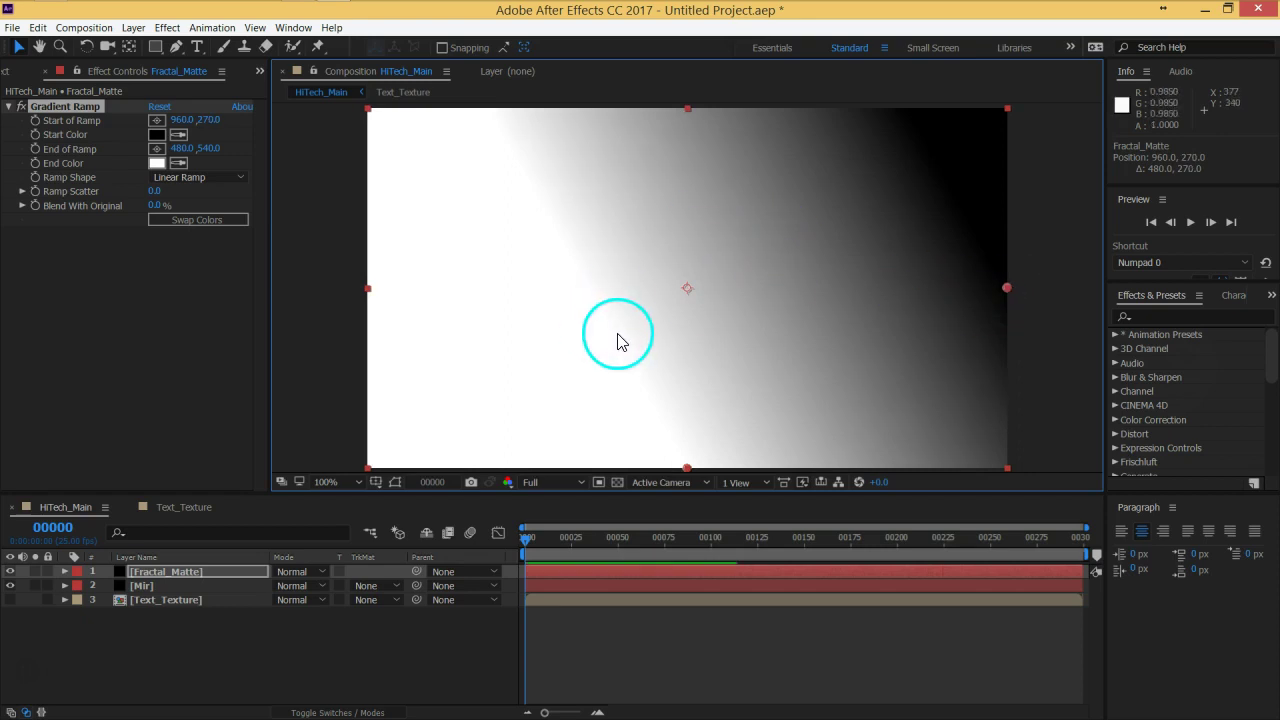
key("comma")
left_click_drag(686, 386, 530, 293)
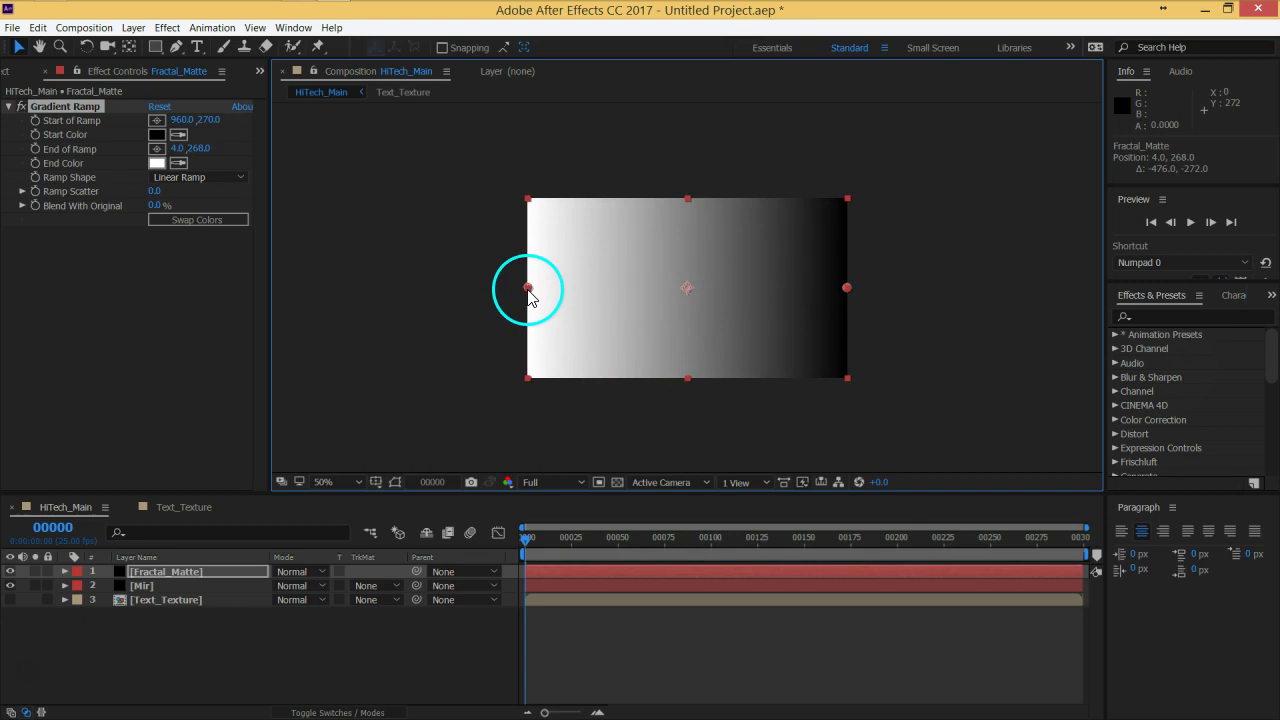
key("period")
key("comma")
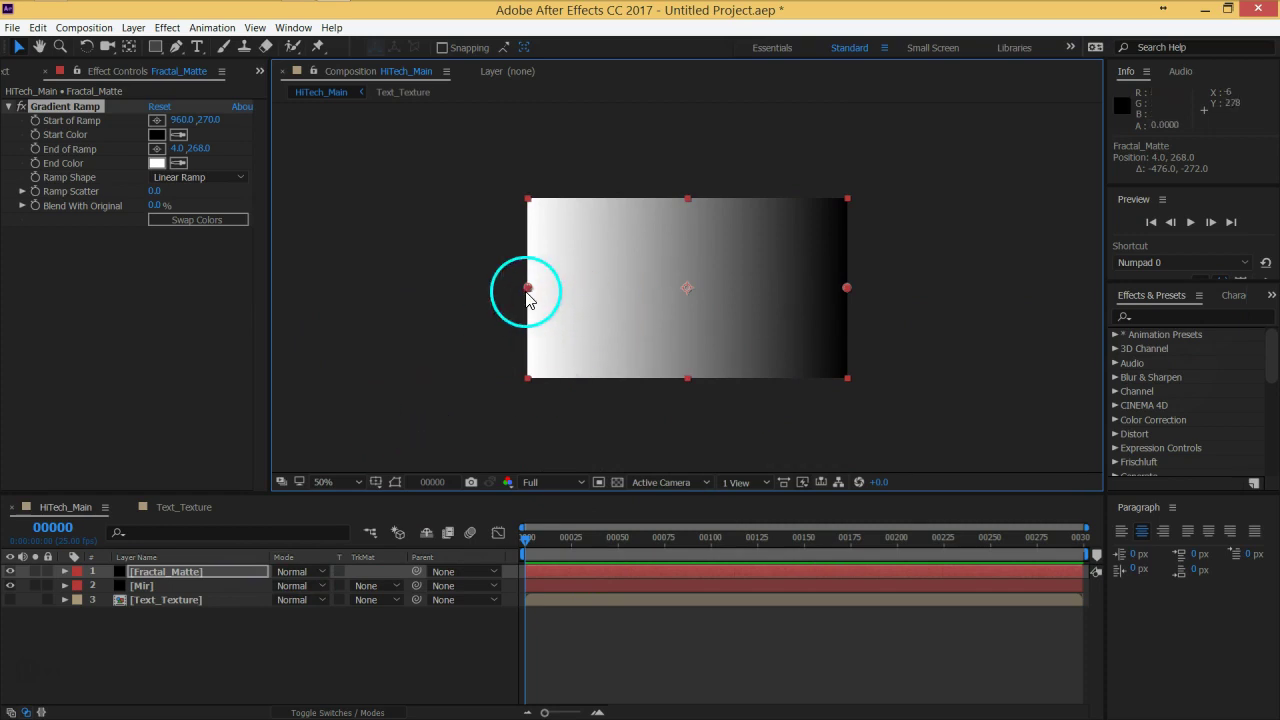
left_click_drag(849, 287, 986, 283)
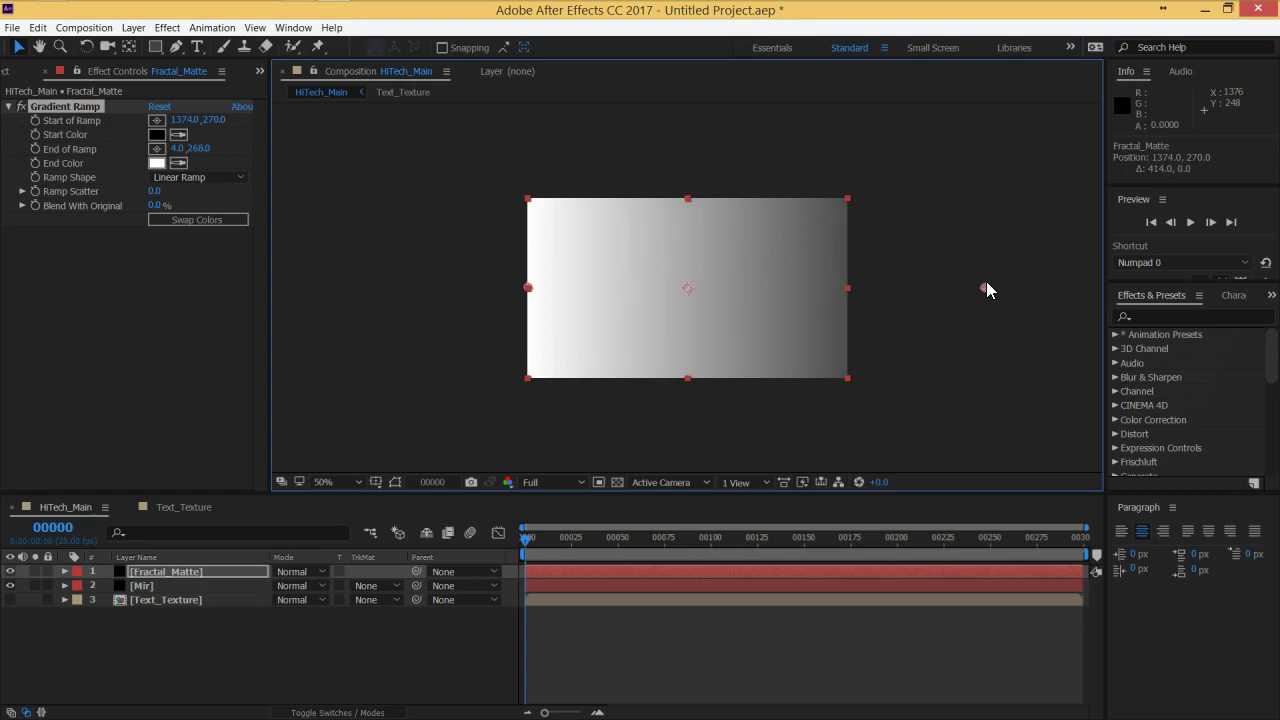
Move the End of Ramp point to about 976, 268 and keyframe Start of Ramp and End of Ramp at frame 0.
left_click_drag(530, 289, 855, 292)
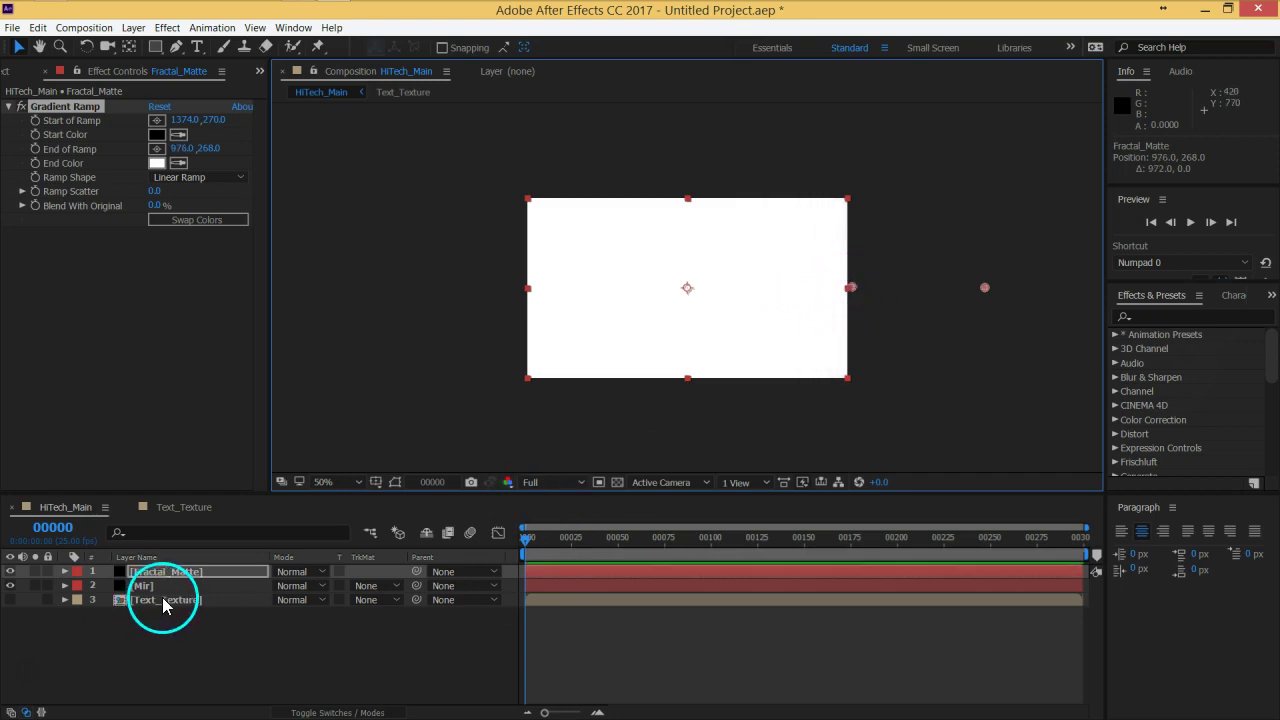
key("e")
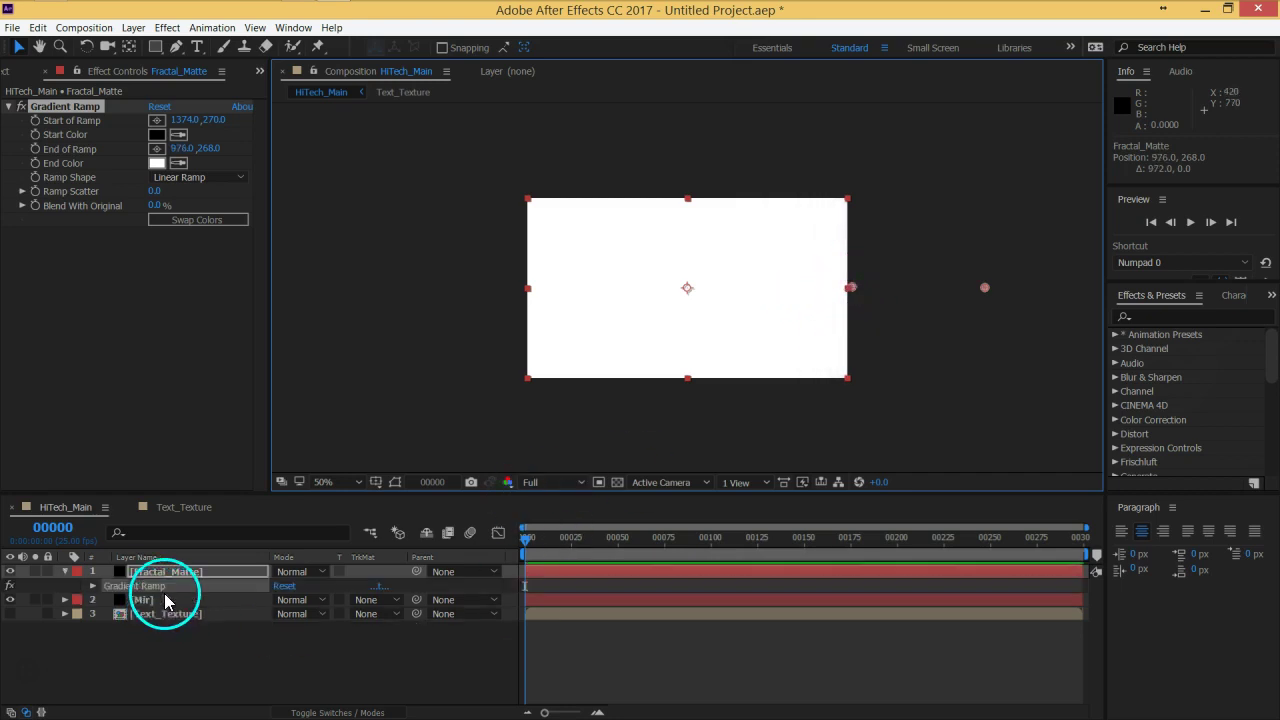
left_click(93, 586)
left_click(120, 571)
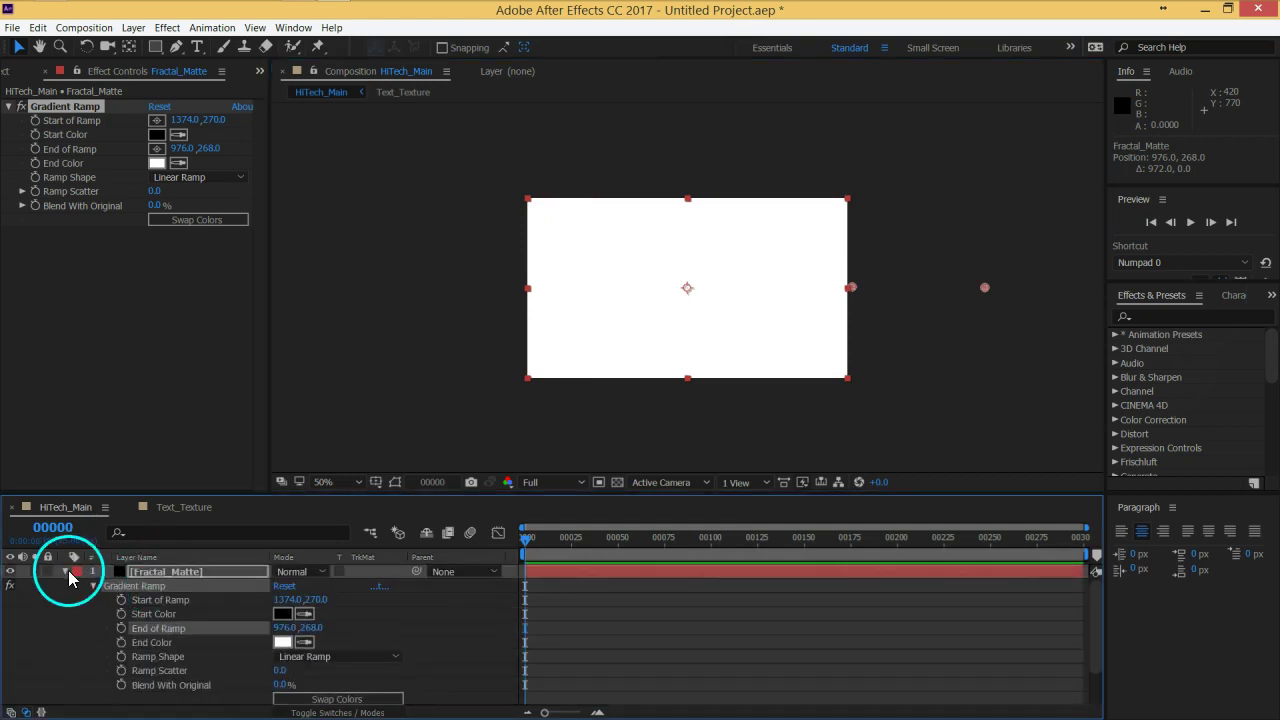
left_click(66, 572)
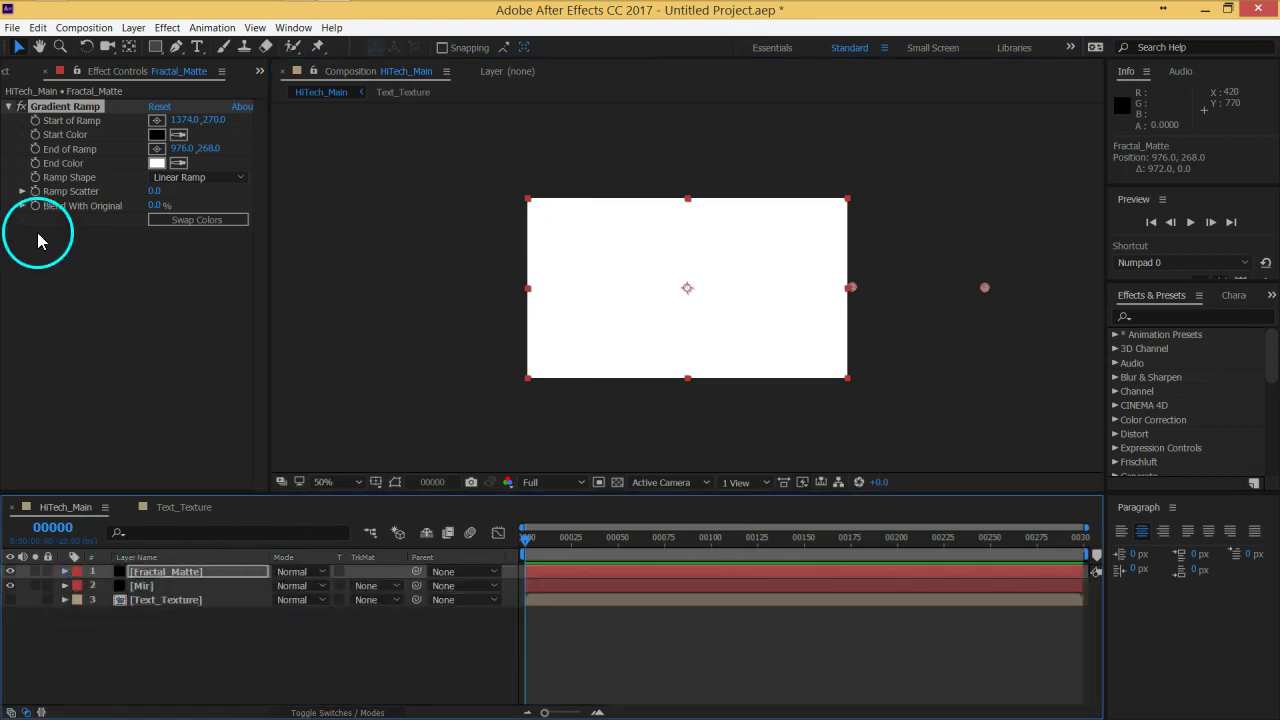
left_click(40, 130)
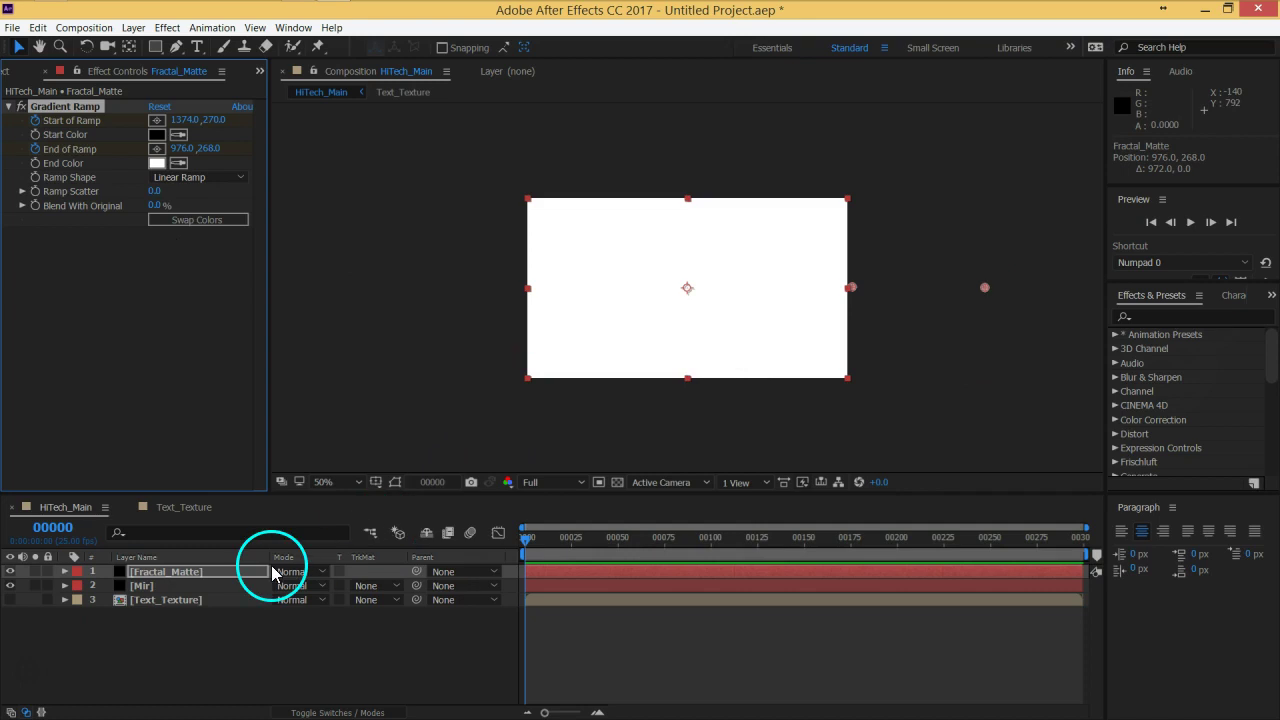
key("u")
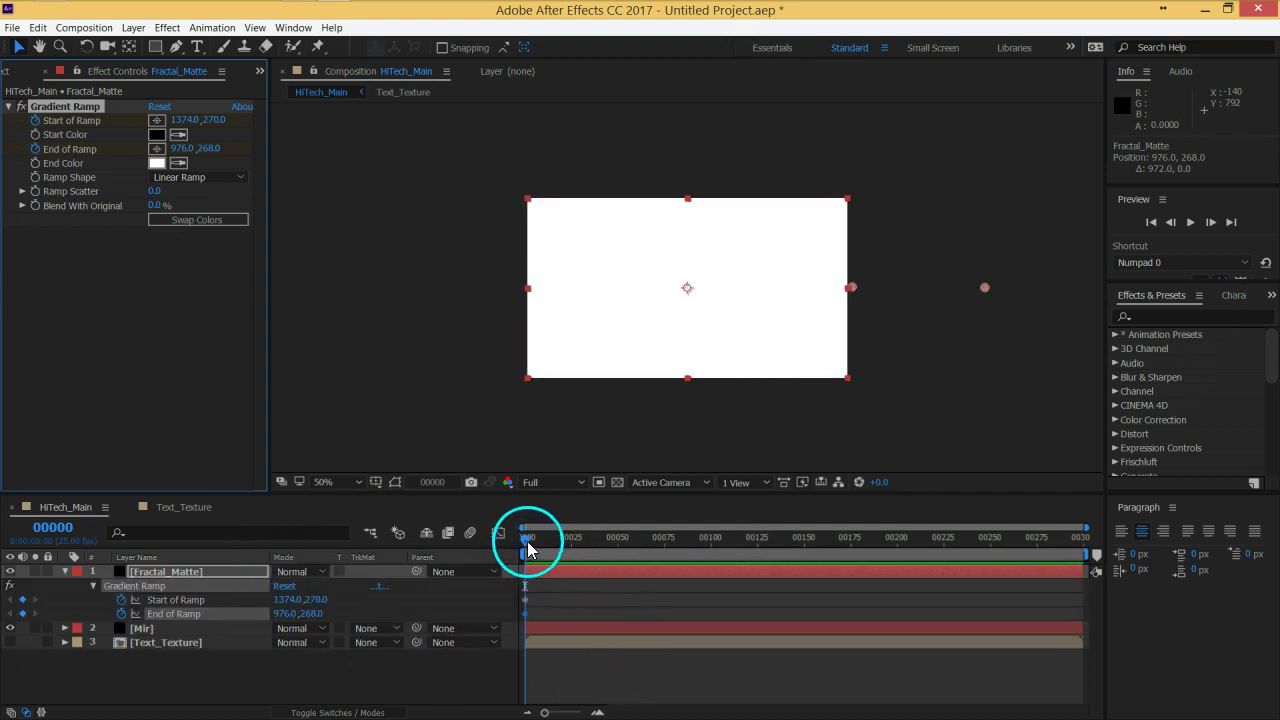
At frame 200, keyframe End of Ramp at about -524, 268 and Start of Ramp at about -2, 270.
left_click_drag(525, 541, 897, 561)
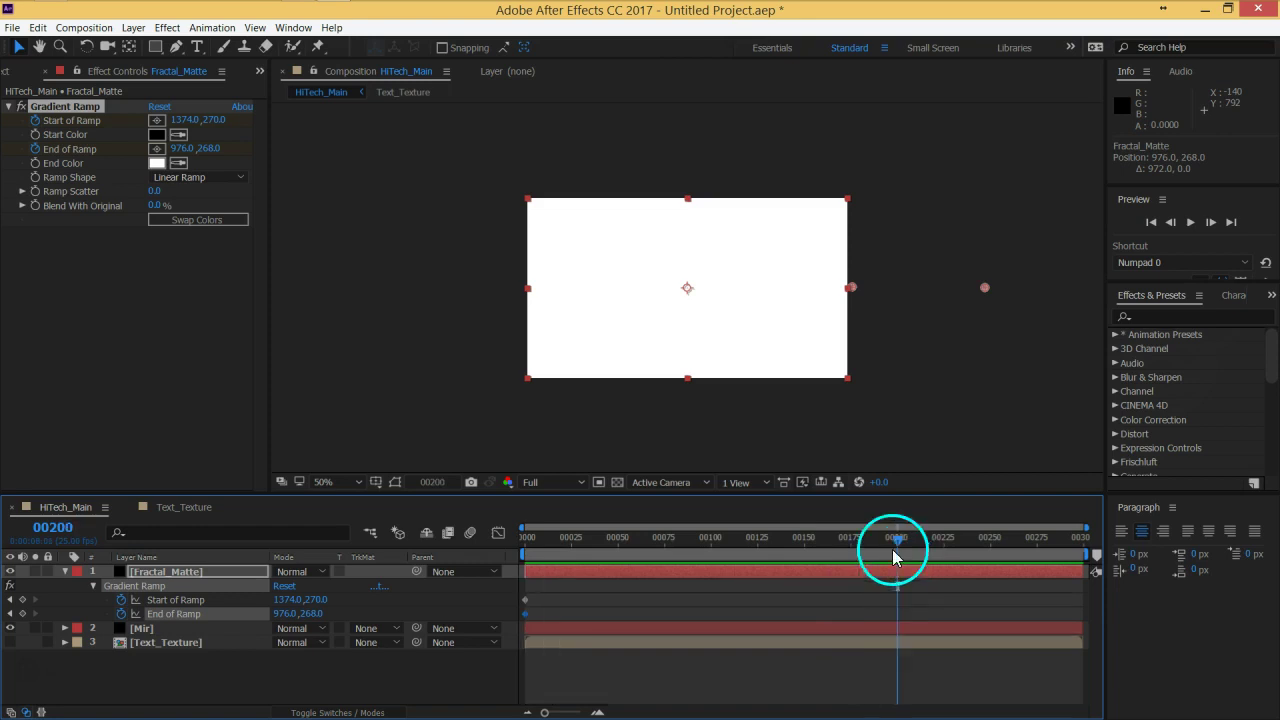
left_click_drag(850, 289, 354, 287)
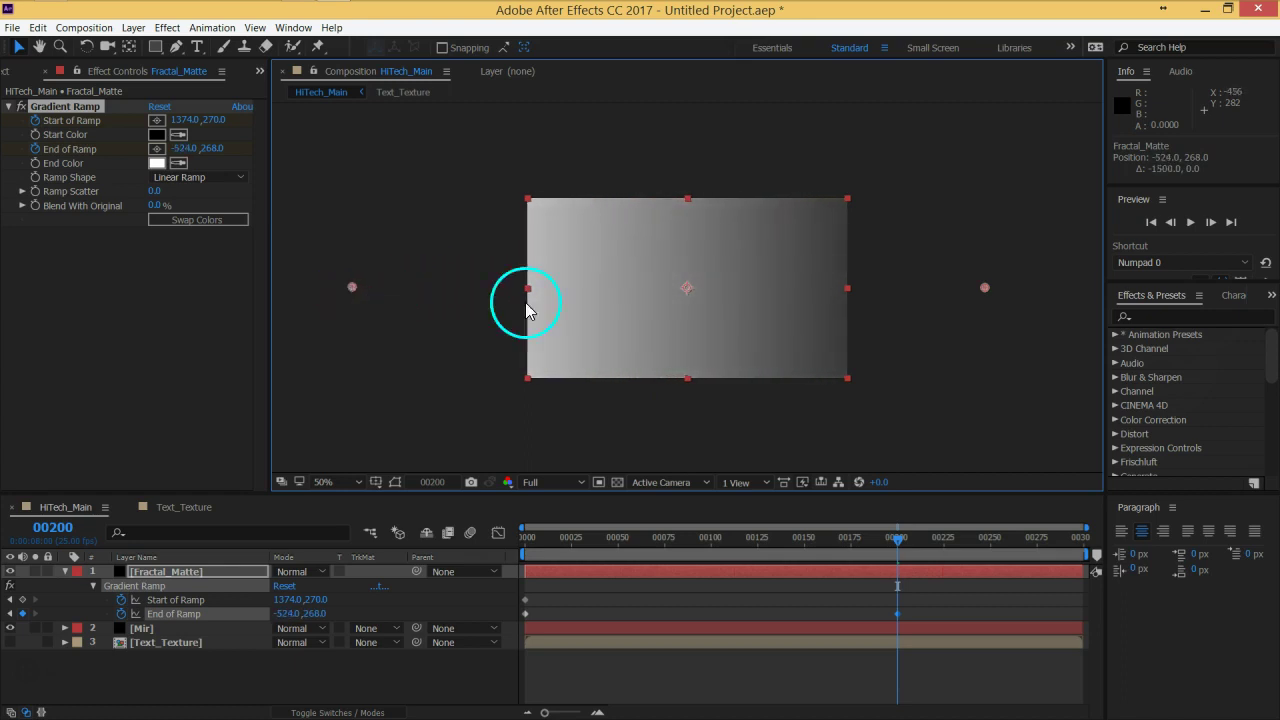
left_click_drag(985, 288, 527, 292)
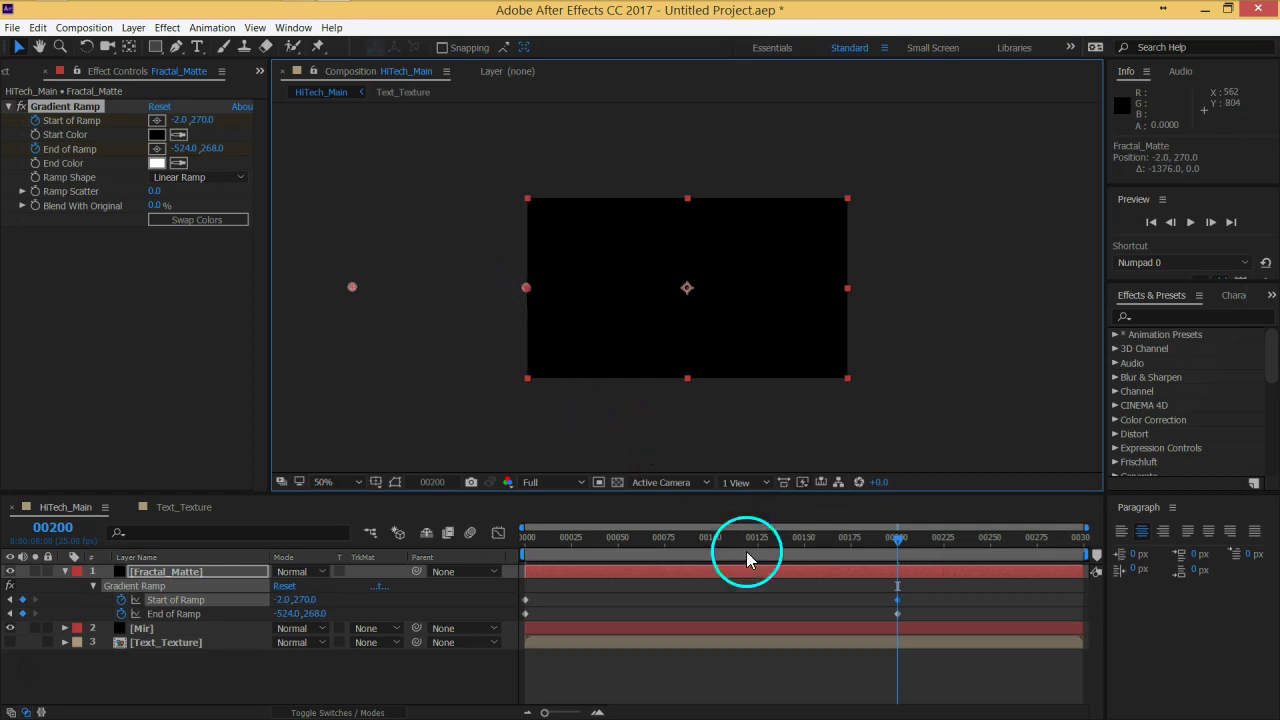
left_click_drag(891, 540, 307, 565)
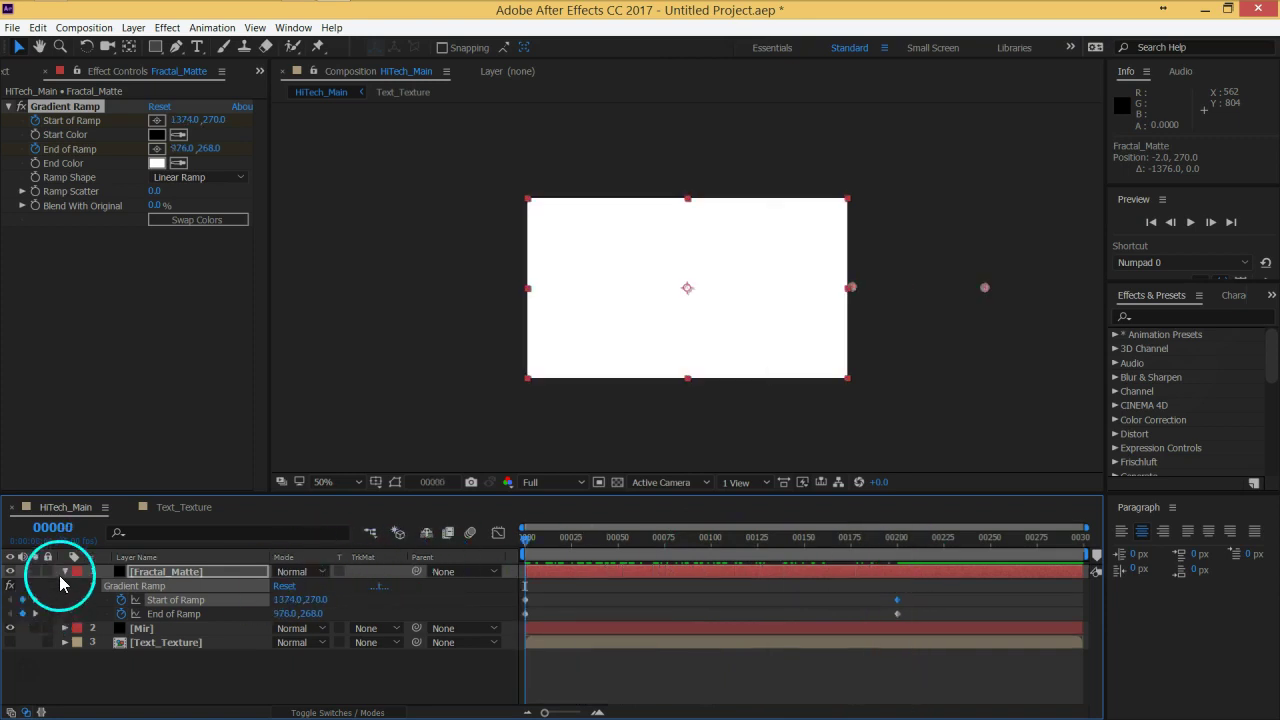
Place the Fractal_Matte layer at the bottom of the layer stack and turn off its visibility.
key("u")
left_click_drag(143, 580, 150, 612)
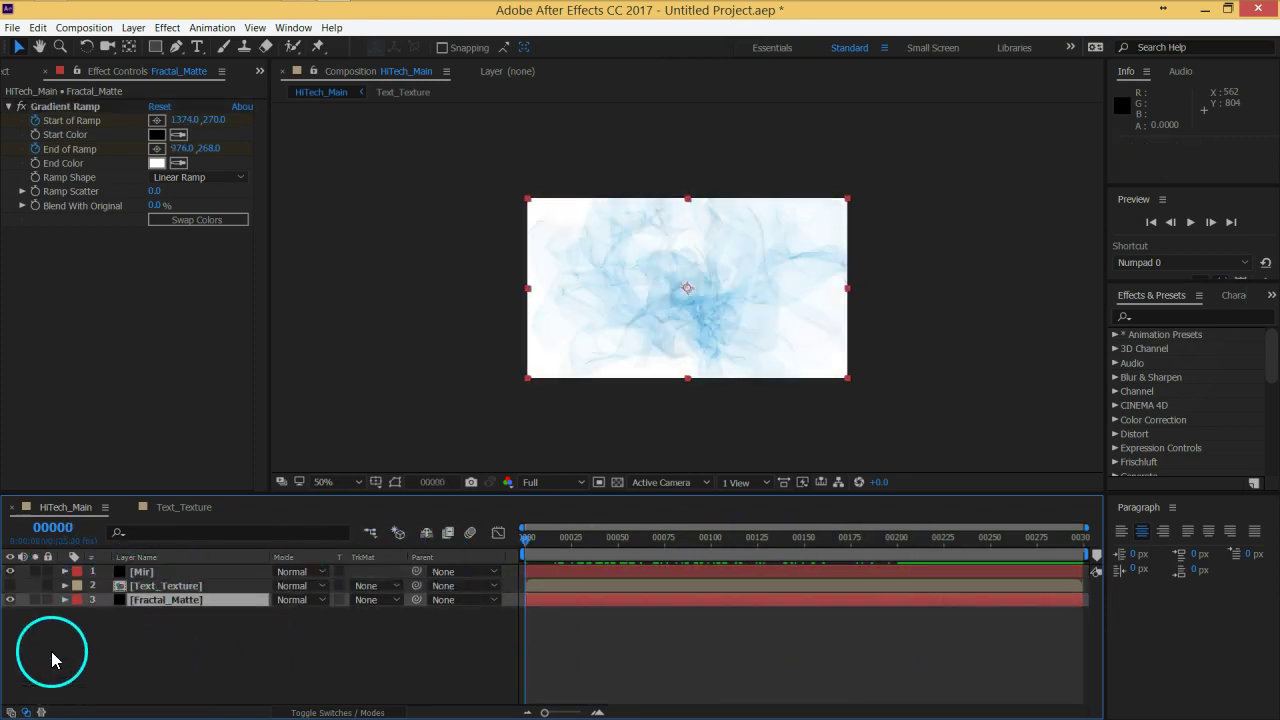
left_click(10, 599)
Set the Mir layer's fractal Amplitude Layer to Fractal_Matte.
left_click(173, 573)
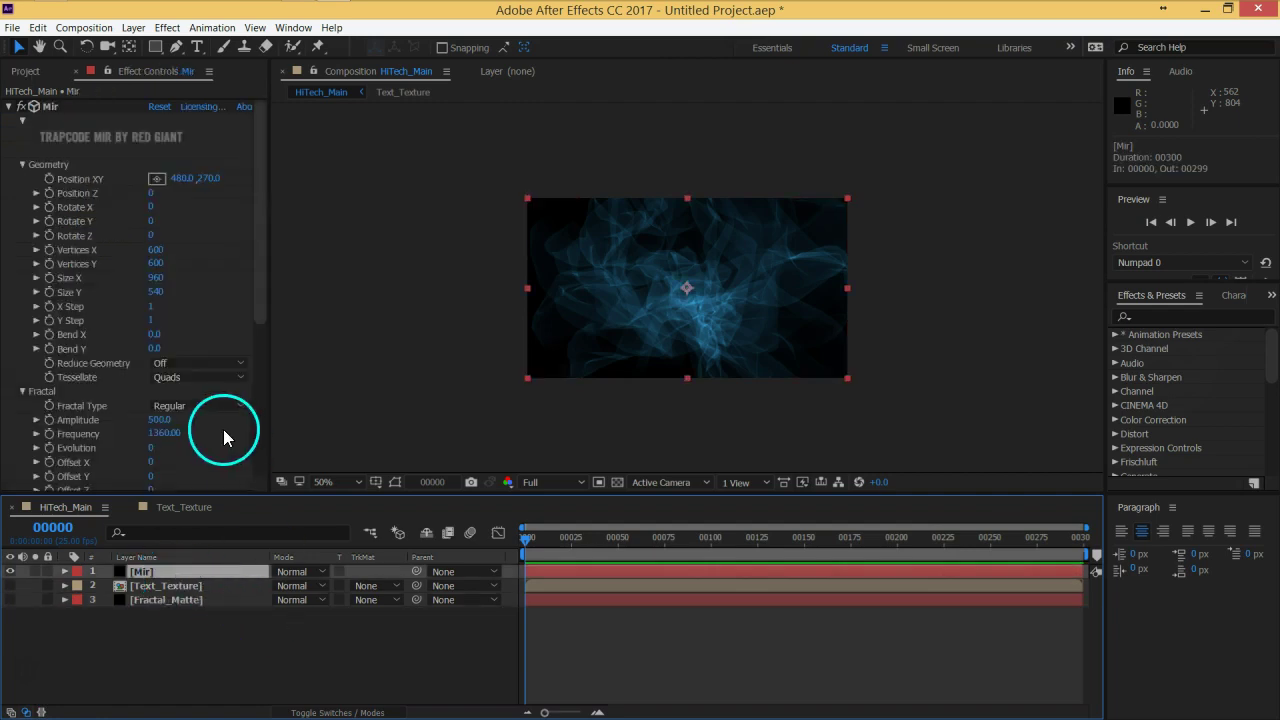
scroll(202, 300, "down", 5)
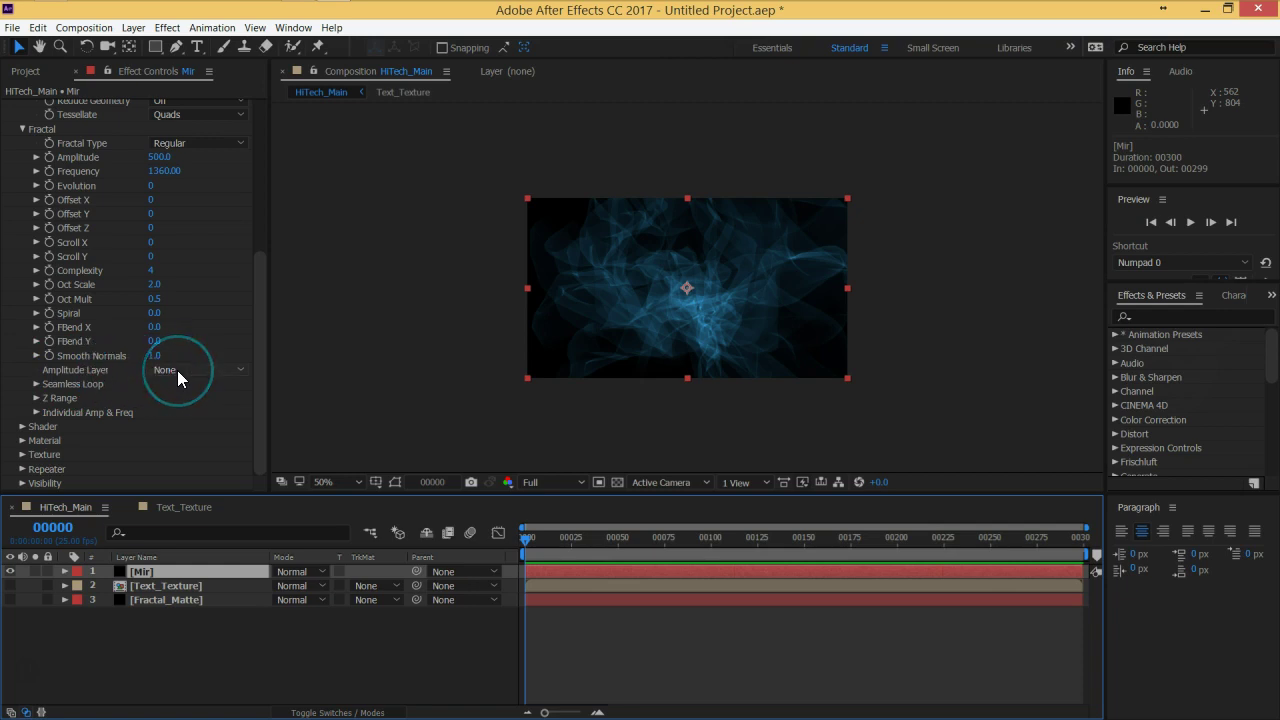
key("slash")
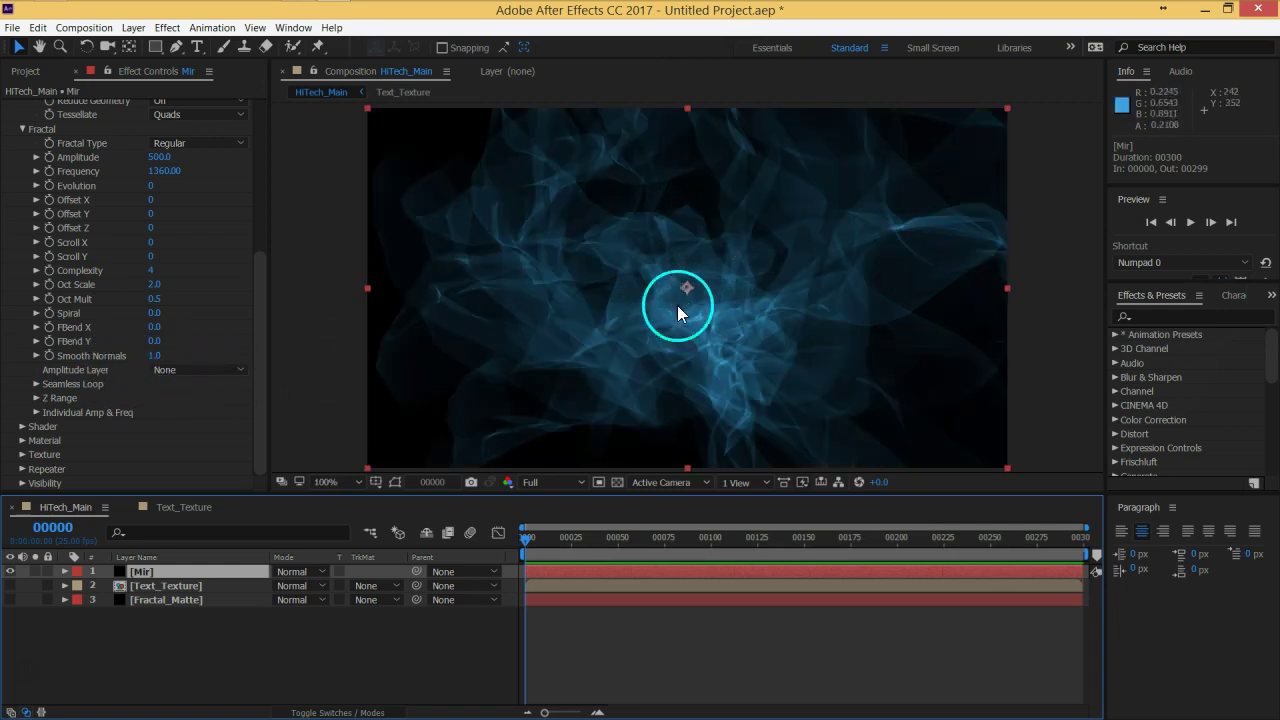
left_click(200, 370)
left_click(203, 440)
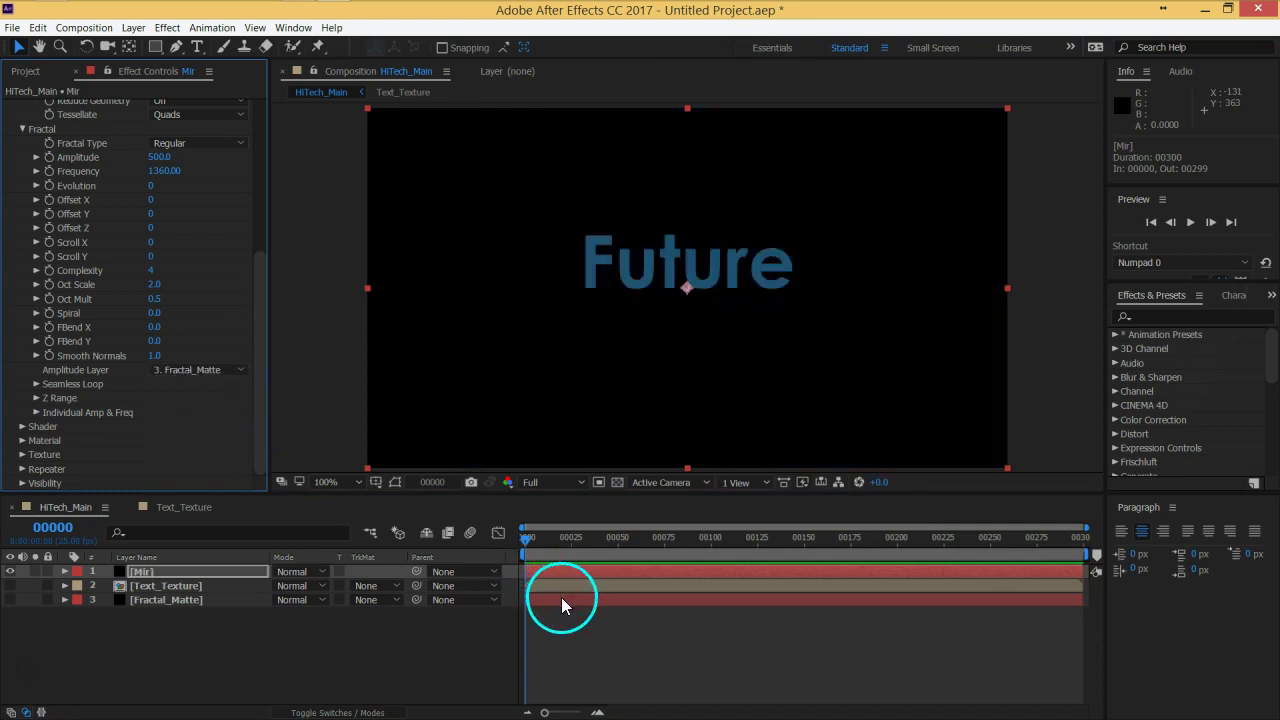
Scrub through the HiTech_Main timeline to check how the text responds to the matte.
left_click_drag(526, 539, 488, 557)
left_click(124, 632)
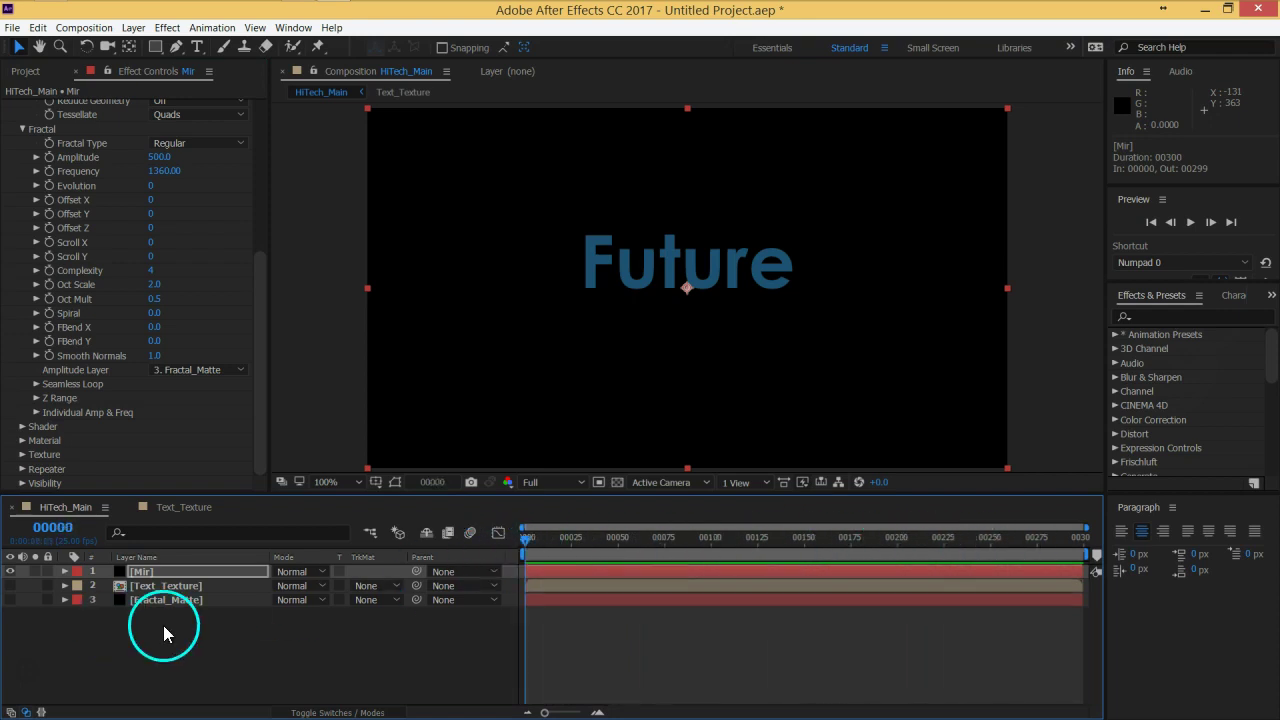
left_click(163, 625)
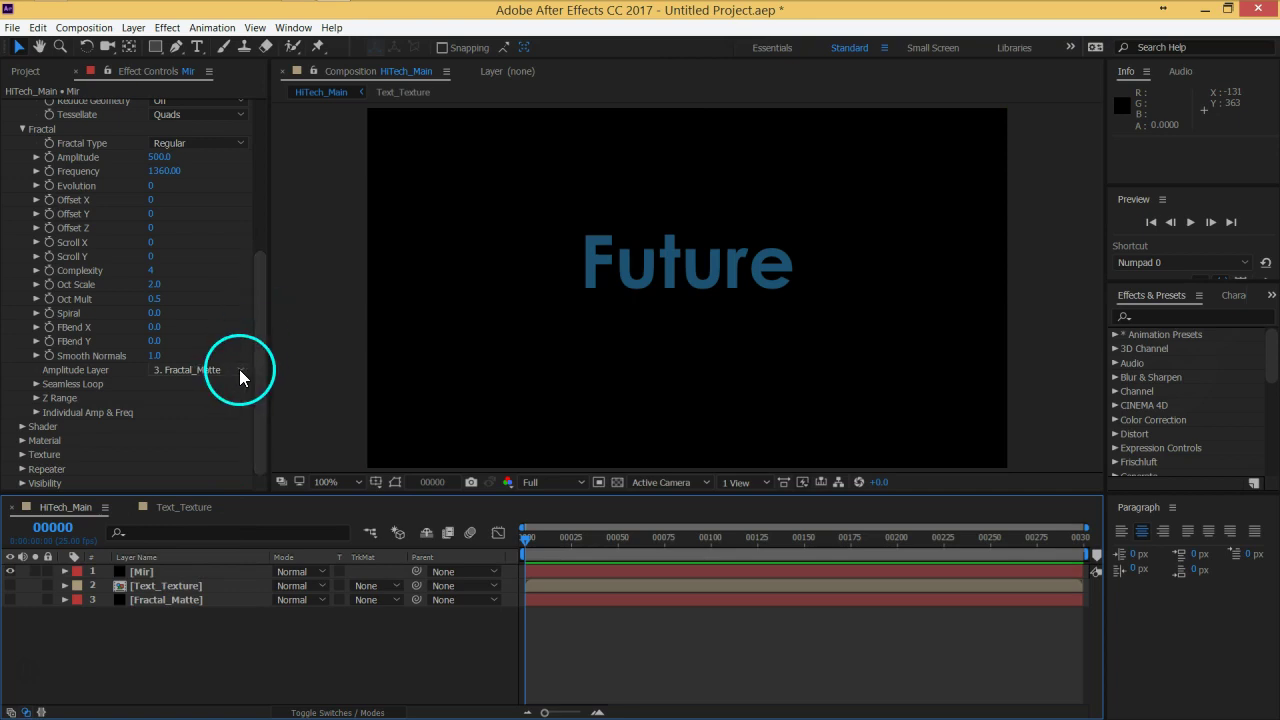
left_click_drag(723, 544, 155, 680)
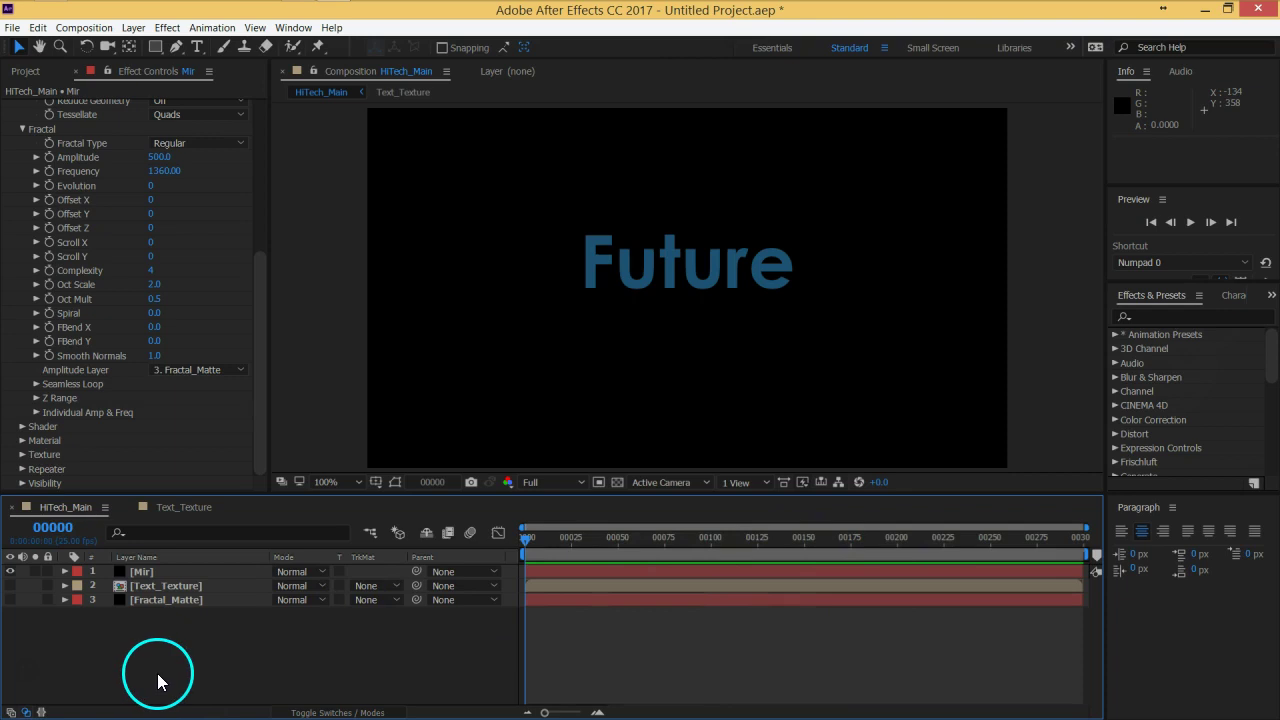
Compare the Gradient Ramp settings of Fractal_Matte with the fractal settings of the Mir layer.
left_click(165, 602)
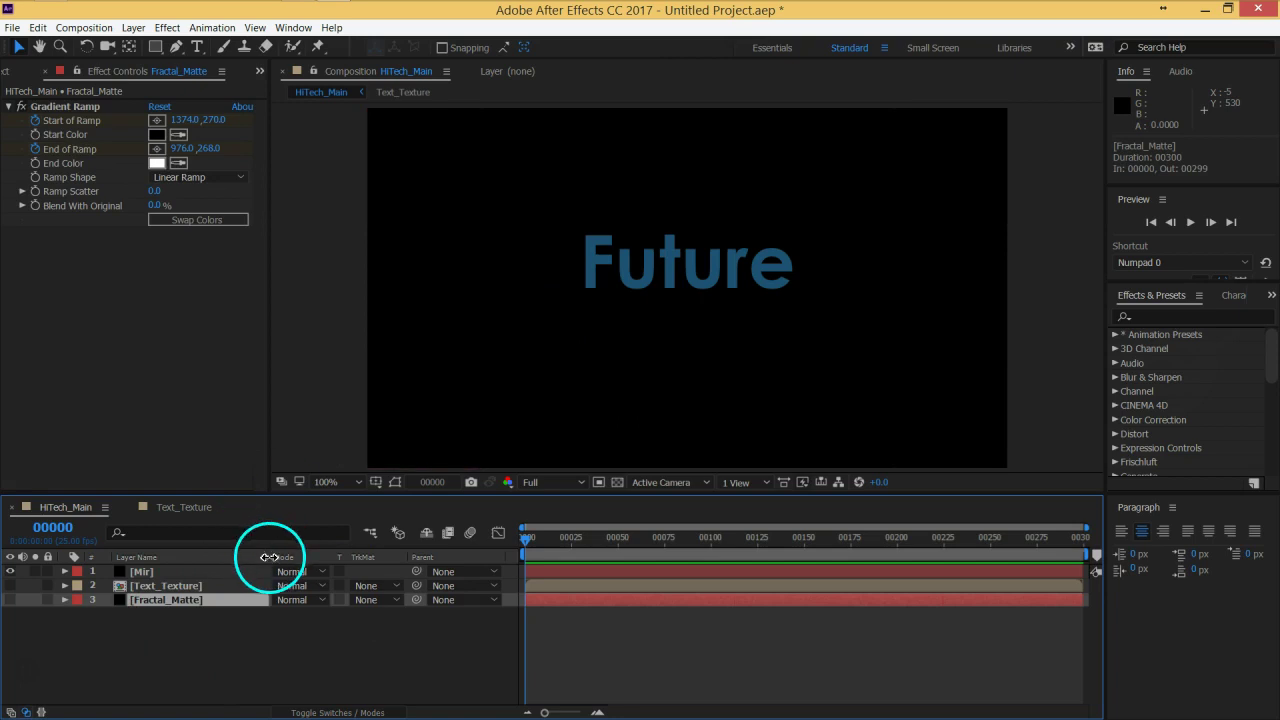
left_click(179, 575)
left_click(173, 600)
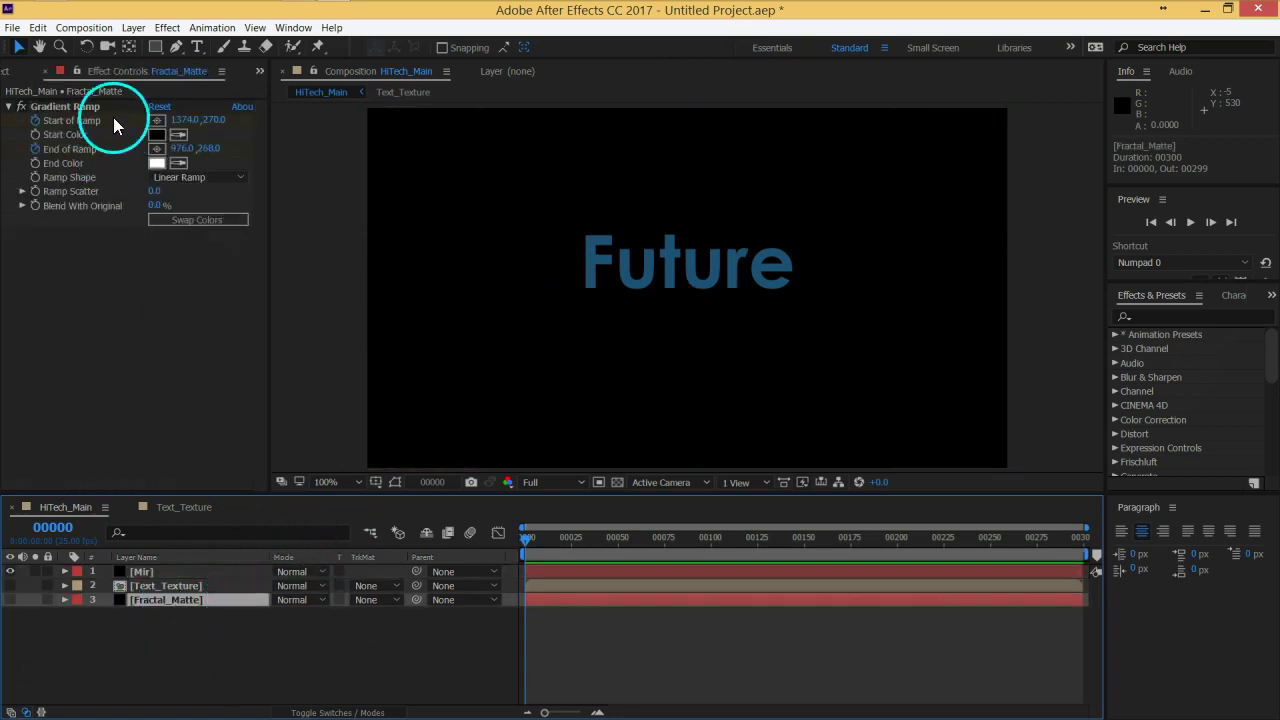
left_click(161, 571)
scroll(209, 437, "down", 8)
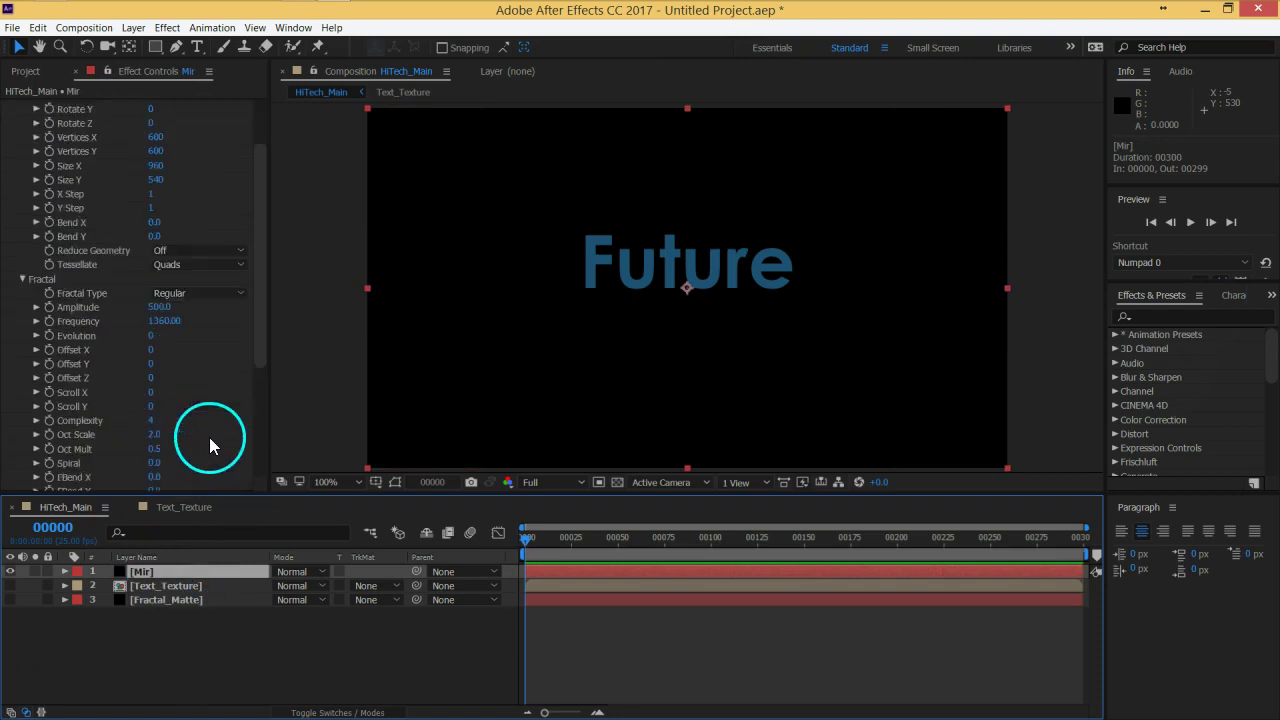
left_click(185, 353)
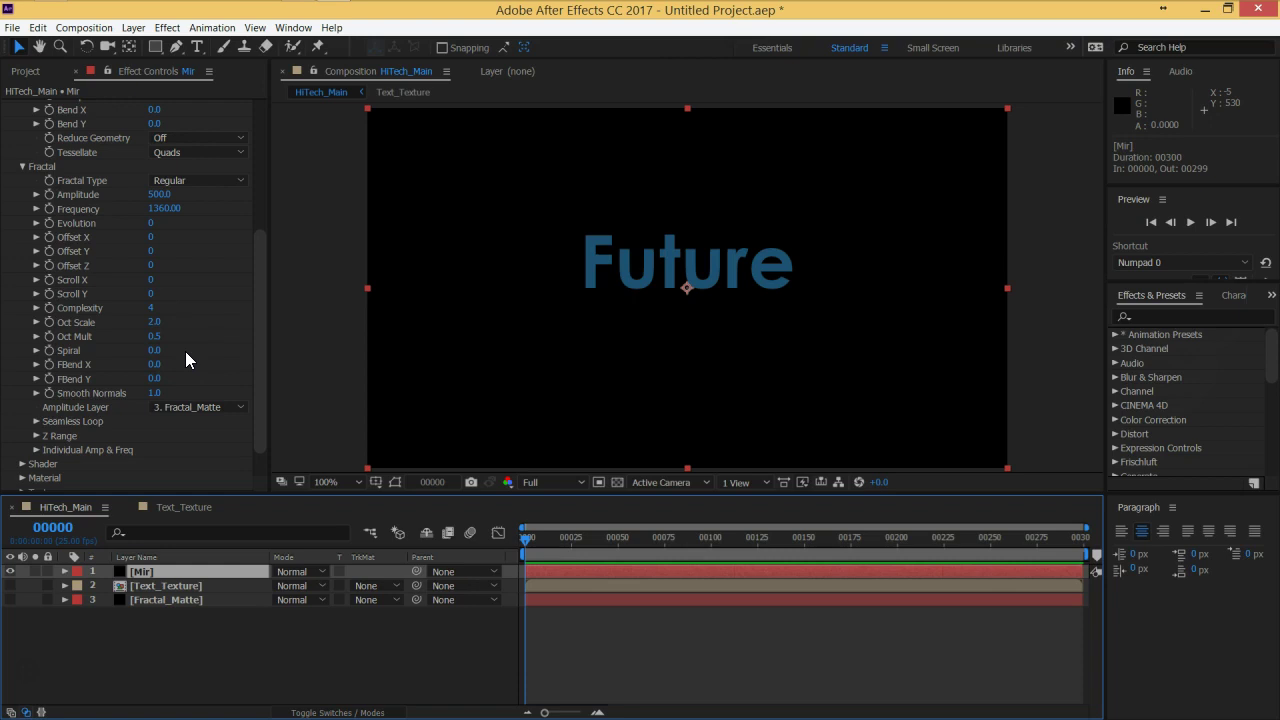
left_click_drag(87, 172, 63, 197)
left_click(146, 604)
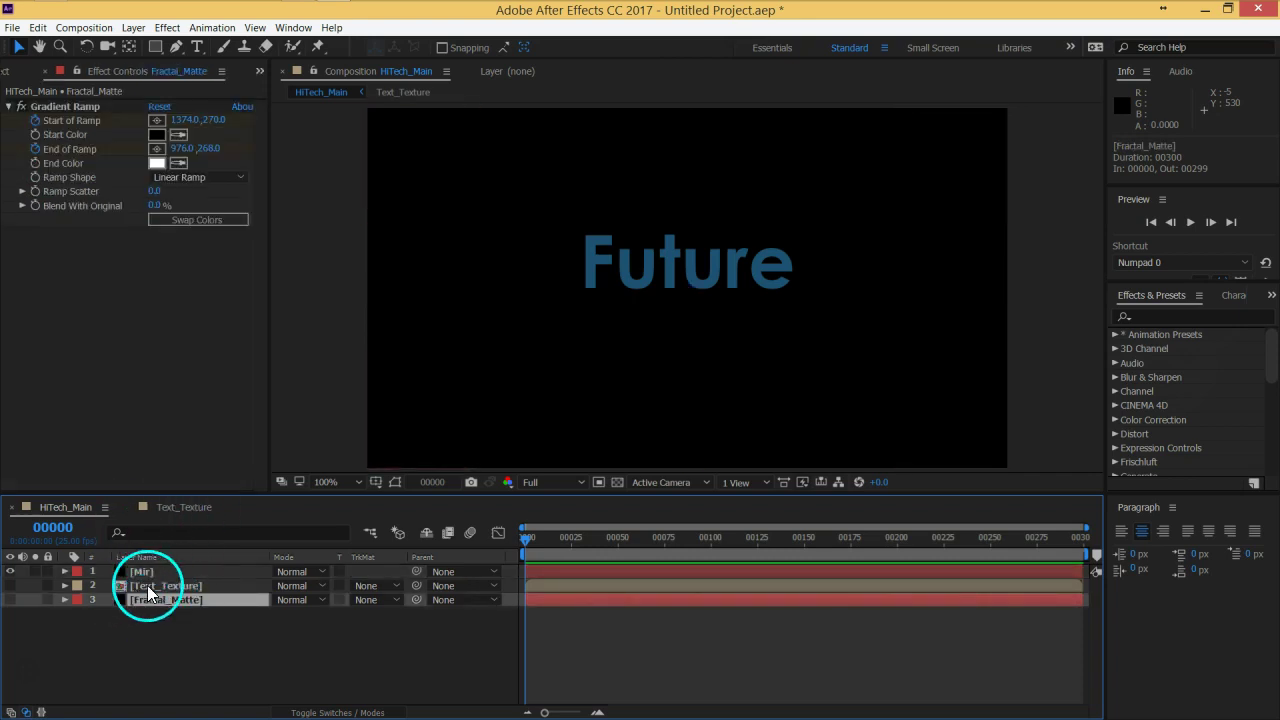
left_click(150, 571)
scroll(189, 438, "down", 5)
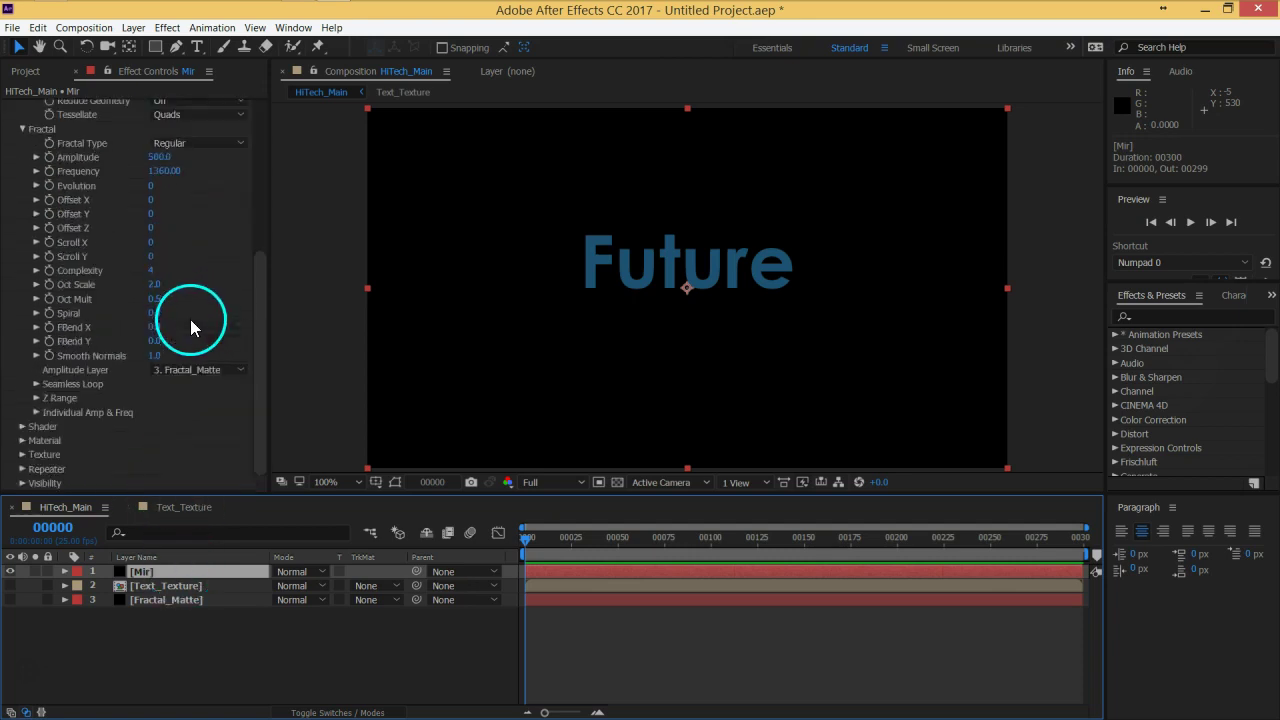
Pre-compose the Fractal_Matte layer as Fractal_Matte_Comp, moving all attributes into the new composition.
left_click(151, 601)
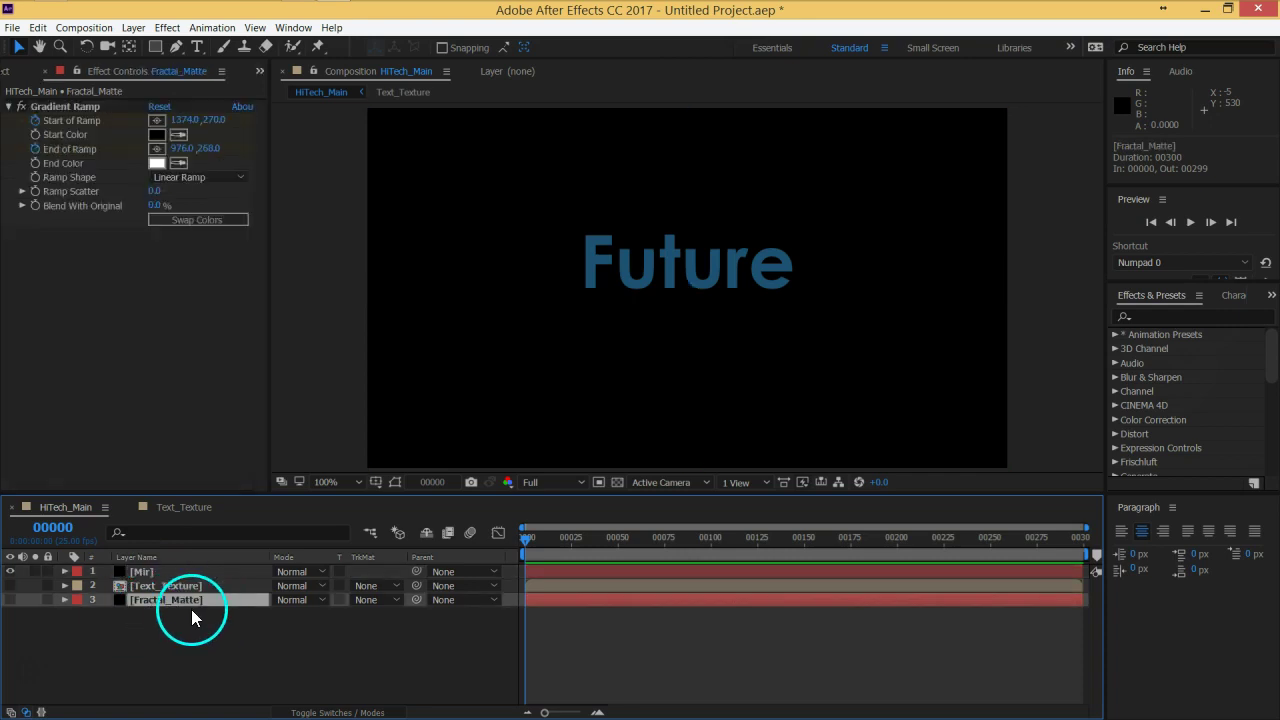
key("ctrl+shift+c")
left_click(785, 360)
key("BackSpace")
key("BackSpace")
key("BackSpace")
key("BackSpace")
key("BackSpace")
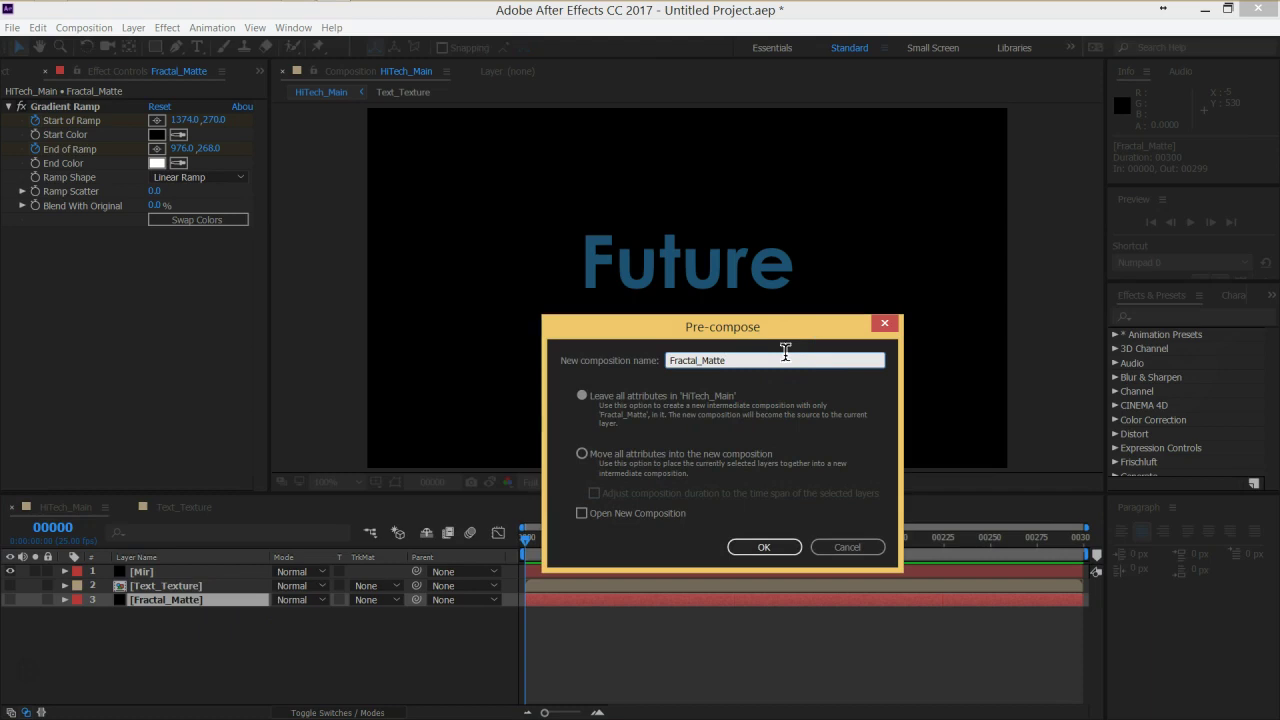
type("omp")
left_click(692, 352)
left_click(581, 454)
left_click(765, 549)
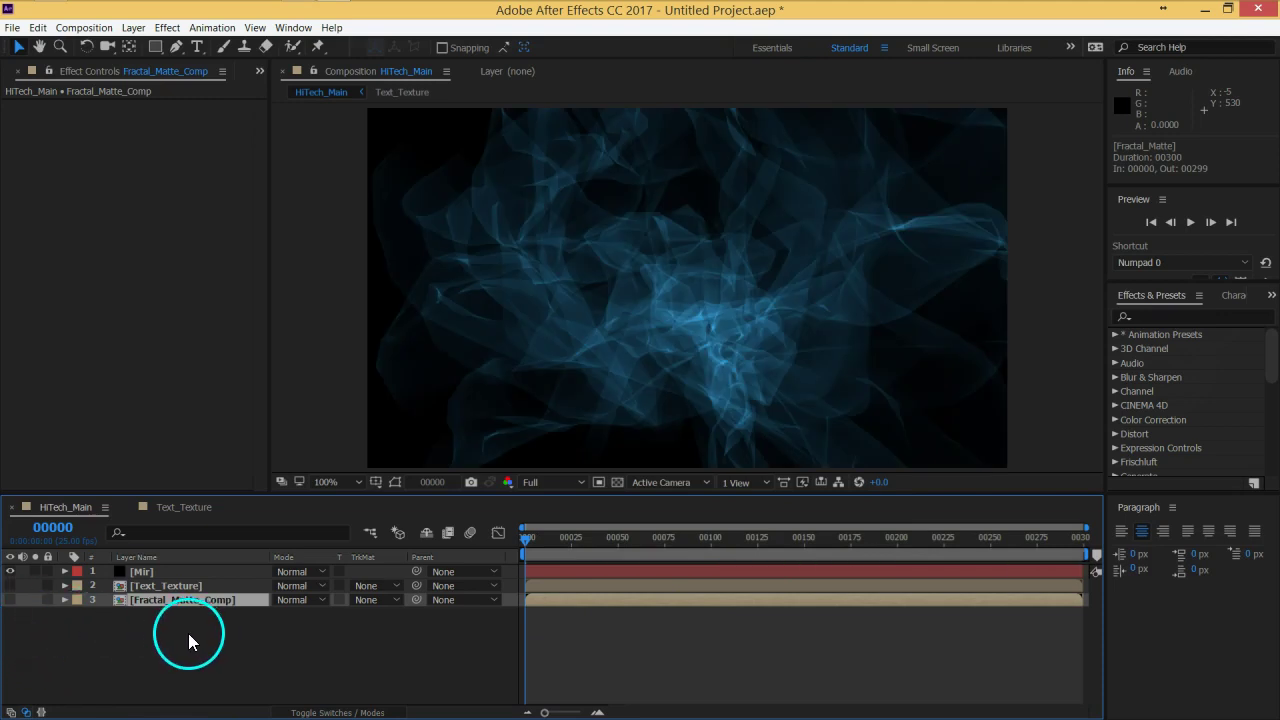
Reset the Mir layer's Amplitude Layer to None and reassign it to Fractal_Matte_Comp.
left_click(168, 573)
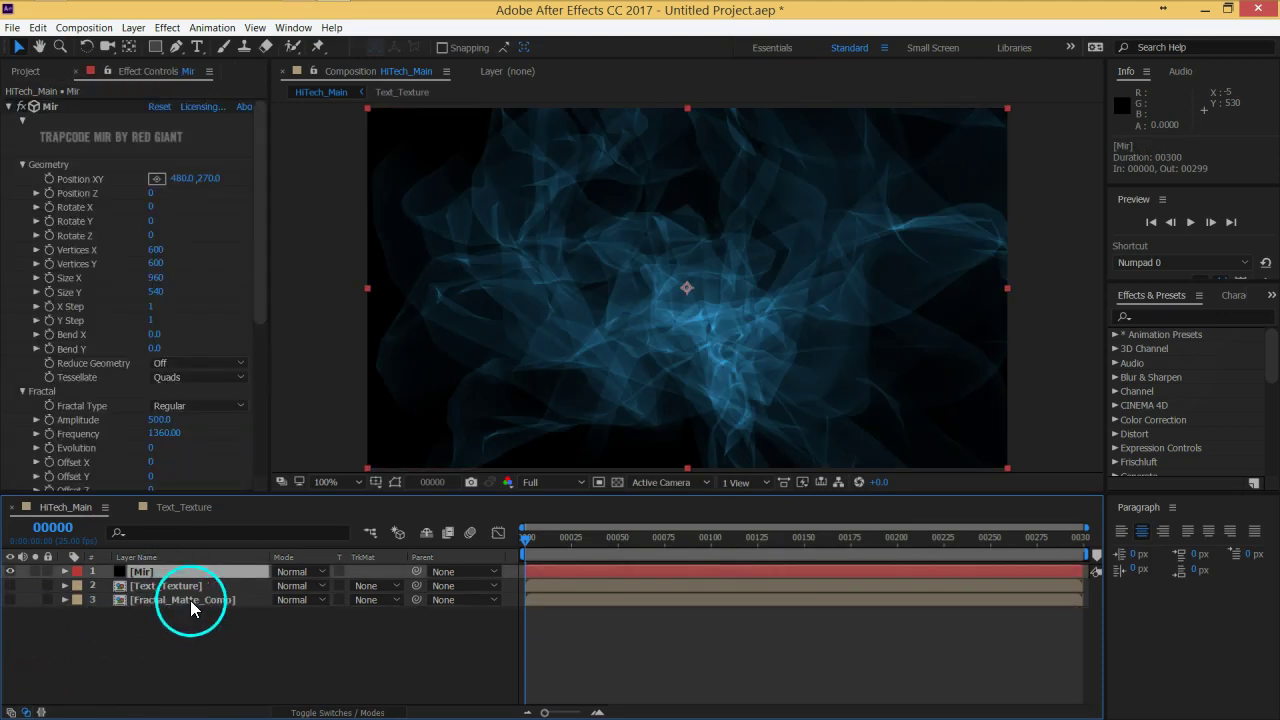
left_click_drag(255, 309, 259, 456)
left_click(221, 369)
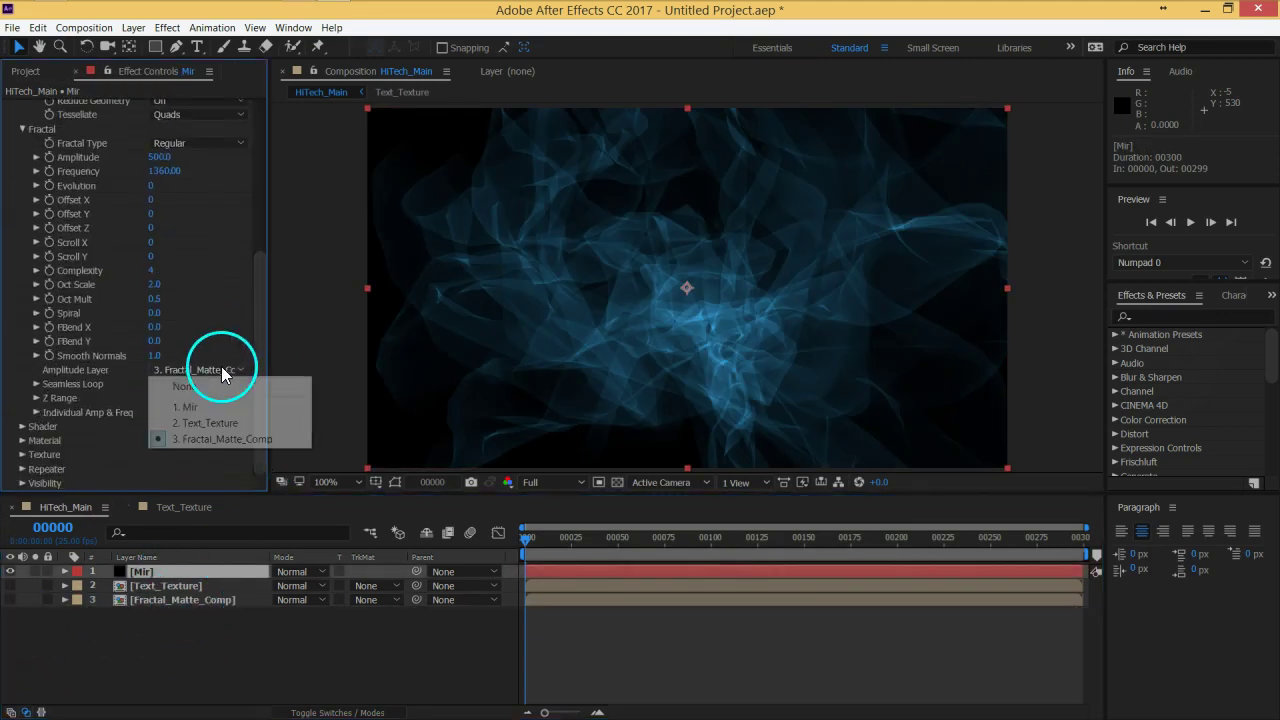
left_click(255, 386)
left_click(220, 370)
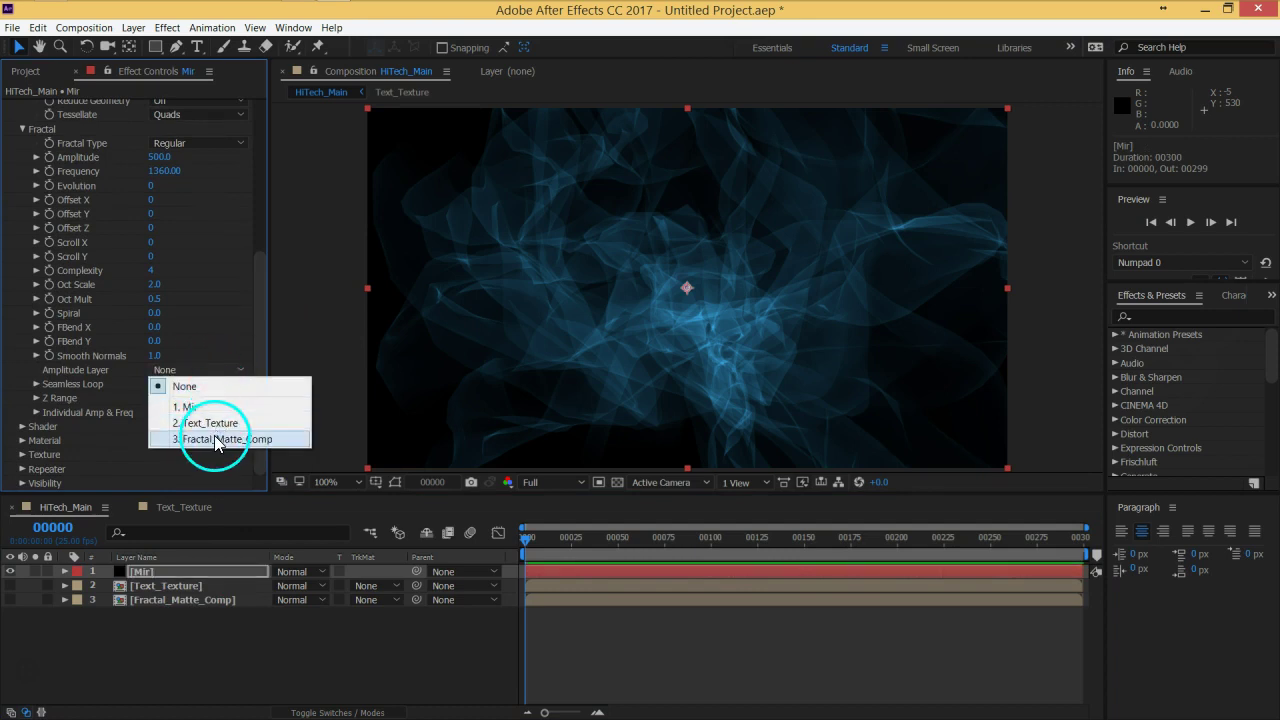
left_click(215, 441)
Scrub through the fractal-to-text transition and play a preview of the animation from frame 0.
left_click_drag(524, 537, 733, 543)
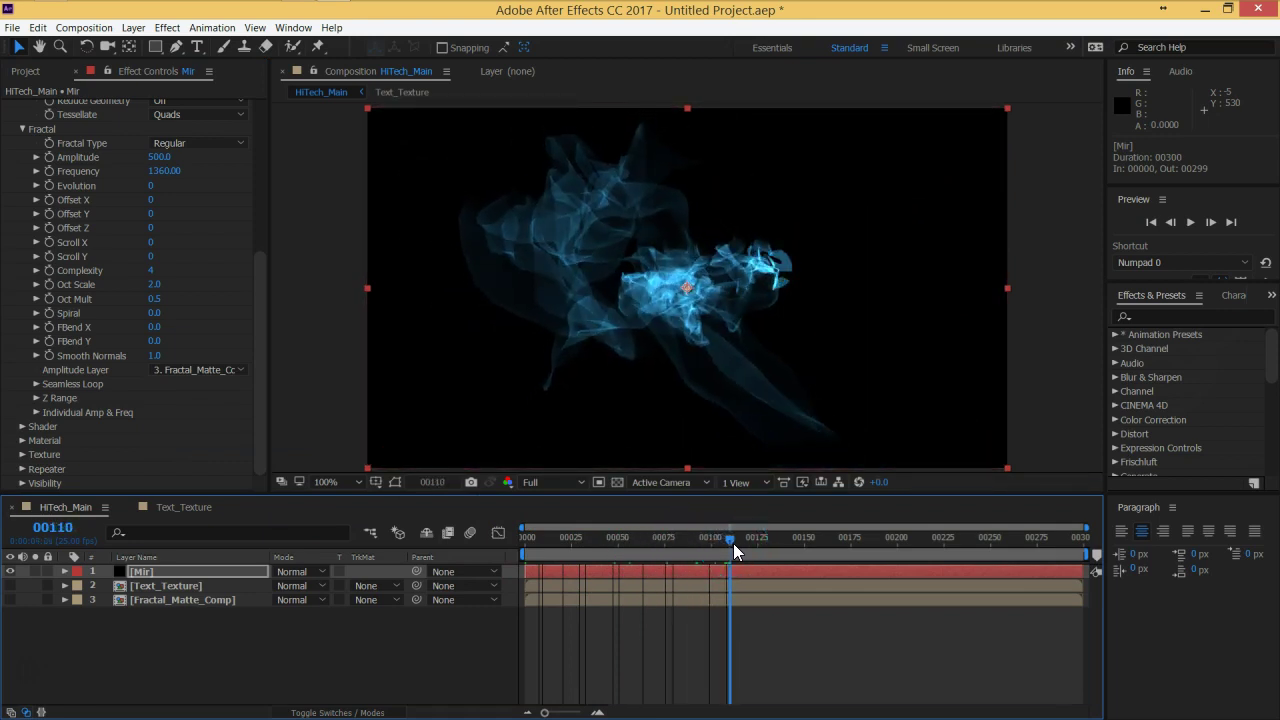
left_click_drag(733, 543, 755, 552)
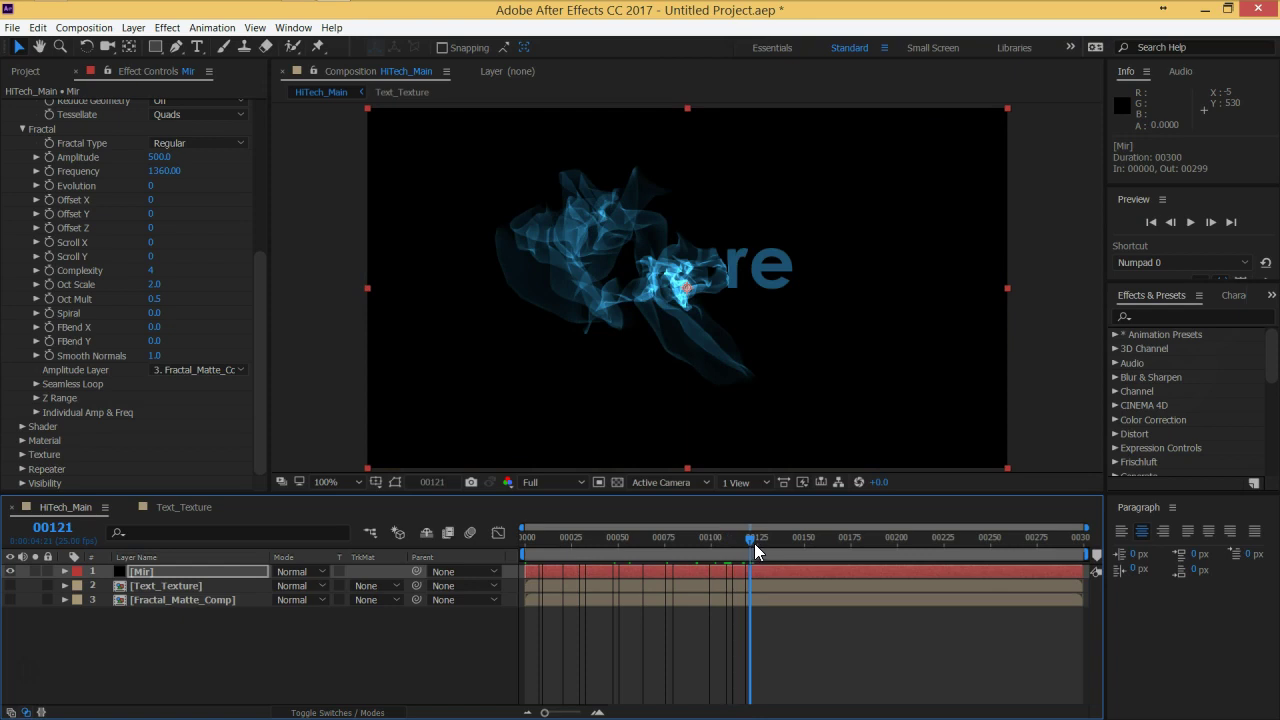
left_click_drag(755, 552, 681, 543)
left_click(288, 598)
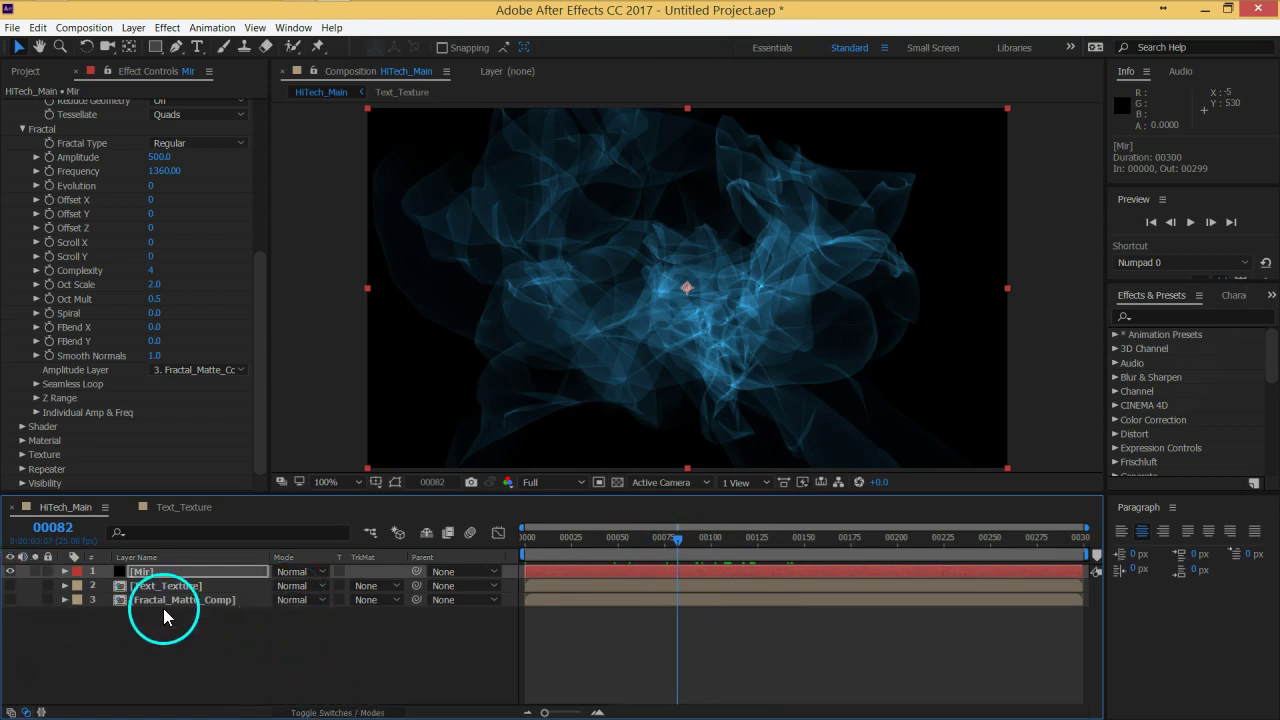
left_click_drag(675, 537, 491, 534)
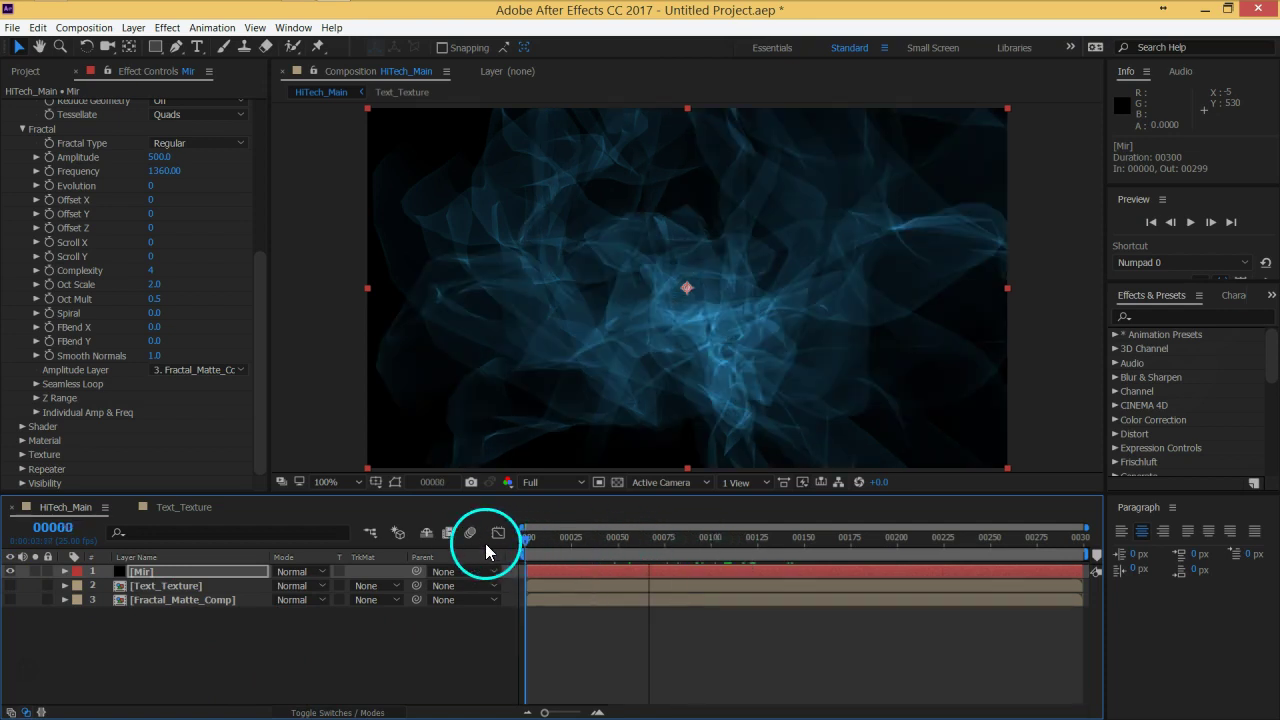
key("space")
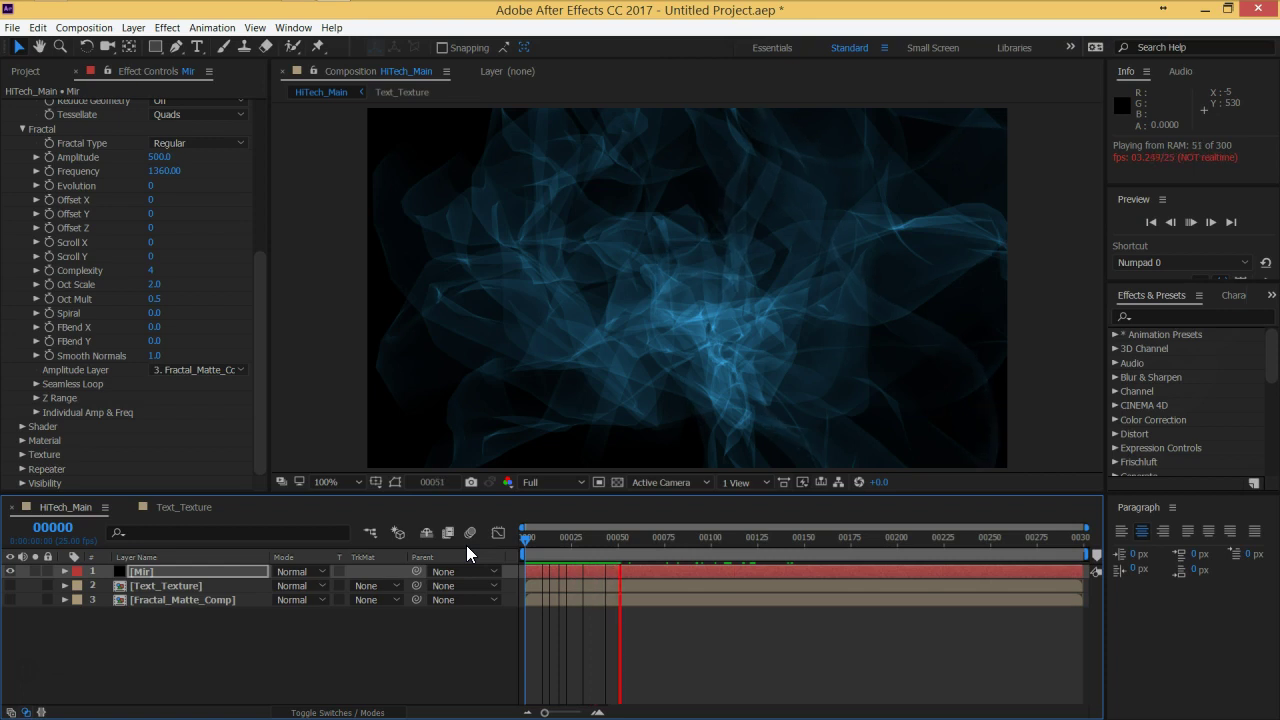
Stop the preview, open Fractal_Matte_Comp, and reveal the Gradient Ramp keyframes of its Fractal_Matte layer.
key("space")
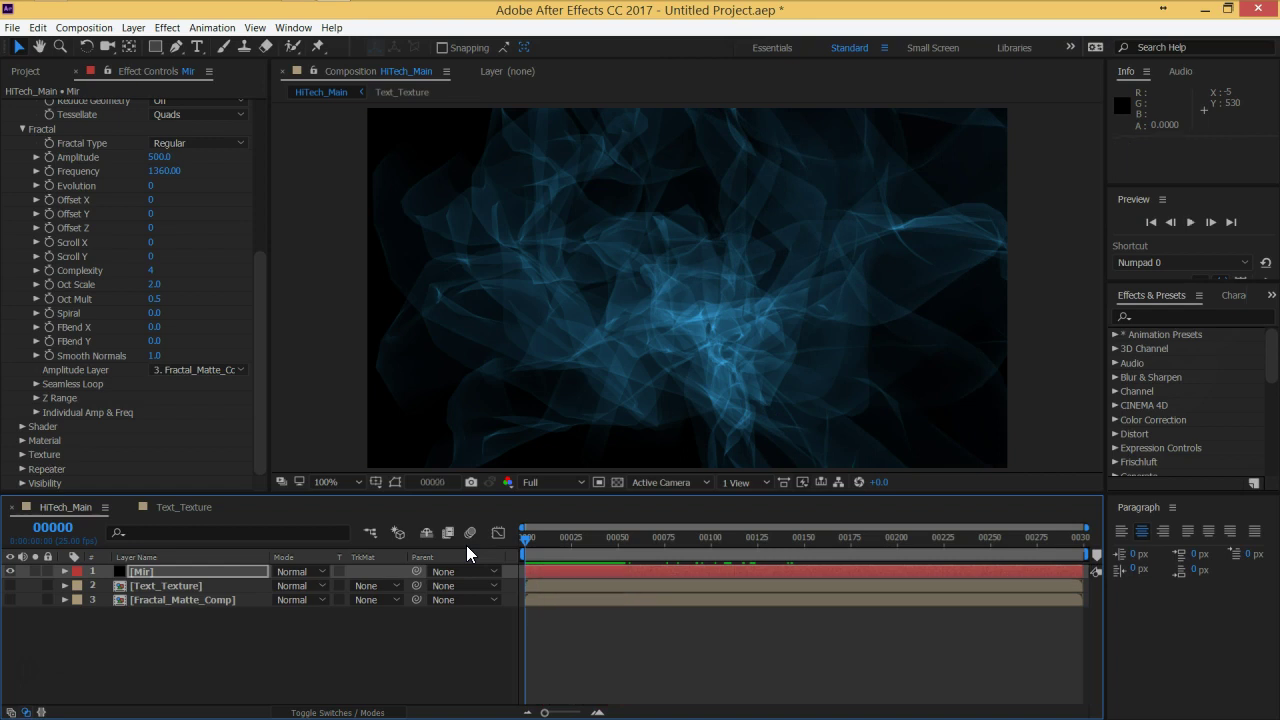
left_click(191, 601)
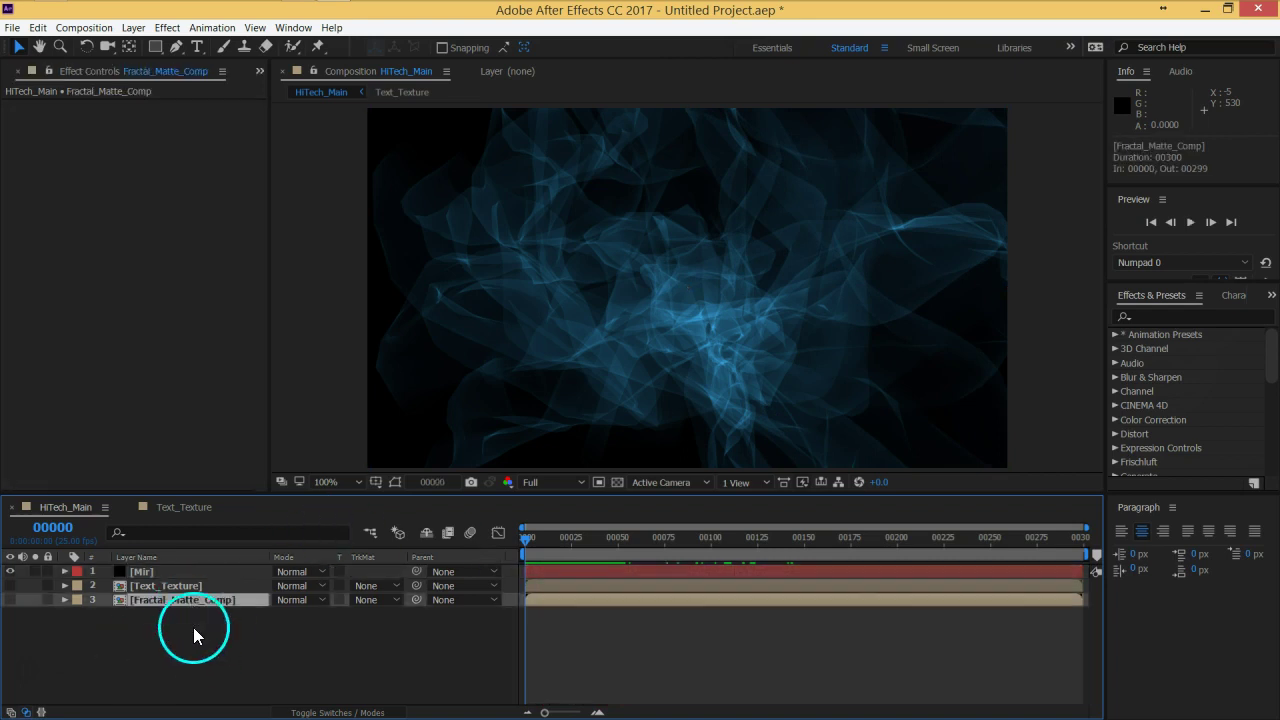
double_click(191, 599)
left_click(217, 574)
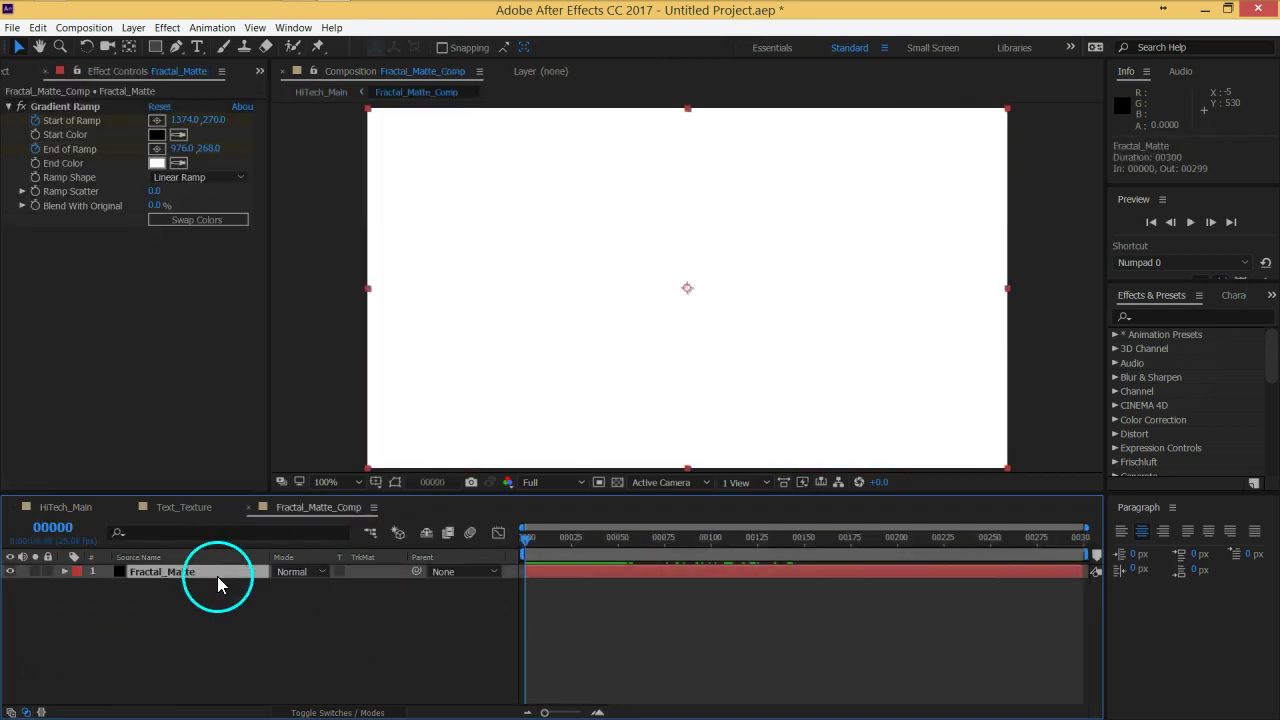
key("u")
key("comma")
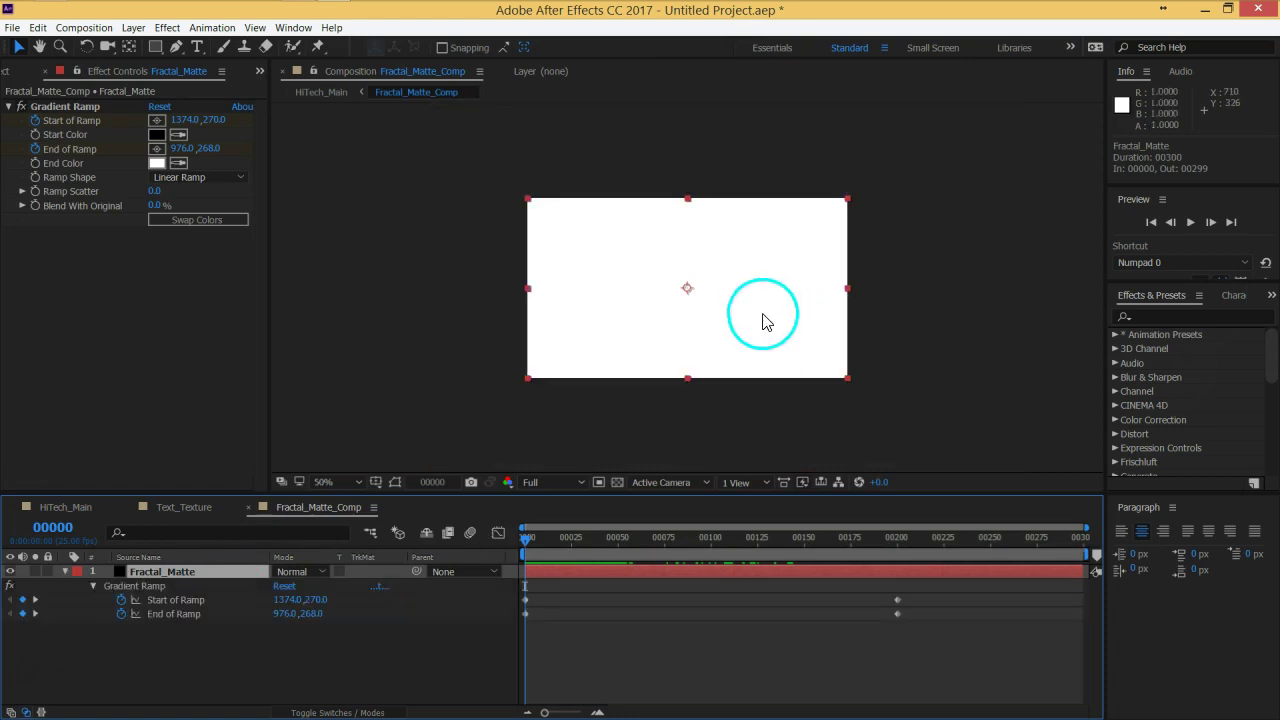
Move the Gradient Ramp's End of Ramp point on Fractal_Matte to 704, 268 at frame 0.
left_click(68, 106)
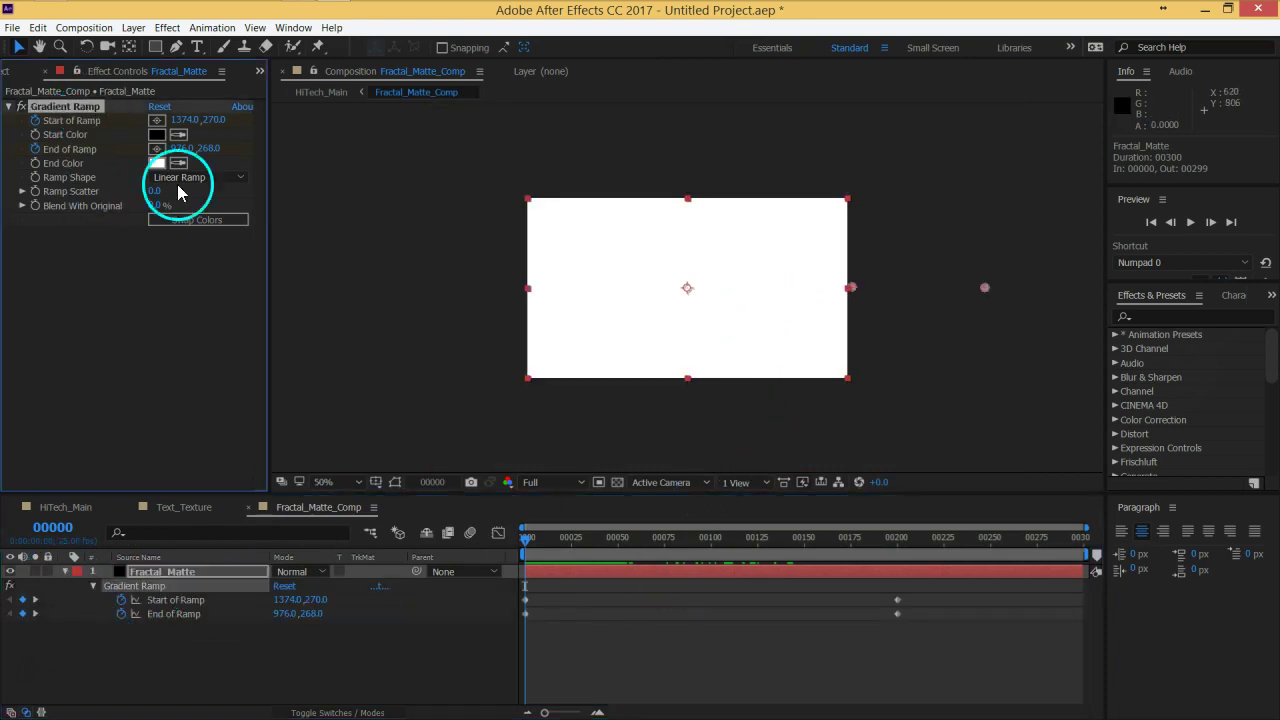
left_click_drag(852, 288, 728, 288)
mouse_move(522, 541)
left_mouse_down()
mouse_move(556, 537)
mouse_move(497, 537)
mouse_move(529, 545)
mouse_move(534, 534)
mouse_move(504, 545)
left_mouse_up()
left_click(743, 360)
left_click_drag(728, 288, 762, 288)
left_click_drag(560, 537, 451, 534)
left_click(244, 575)
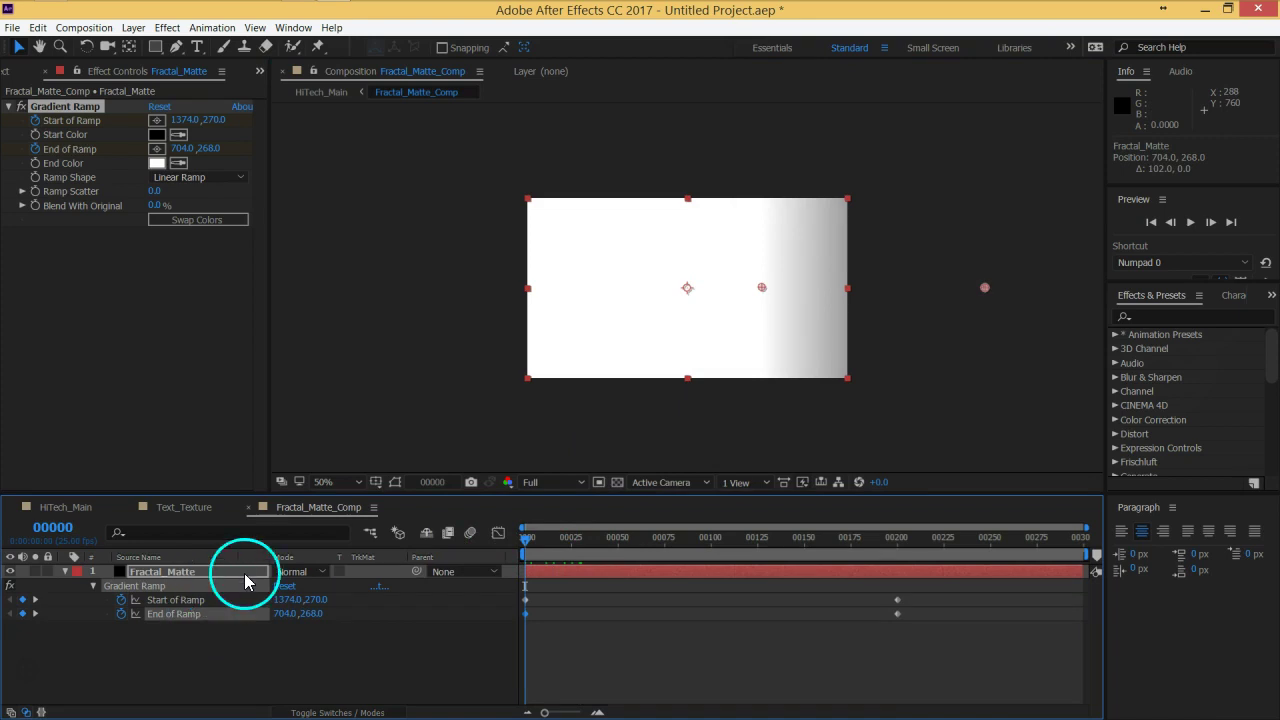
Close the Fractal_Matte_Comp and Text_Texture timelines and play a preview of HiTech_Main from frame 0.
left_click(248, 507)
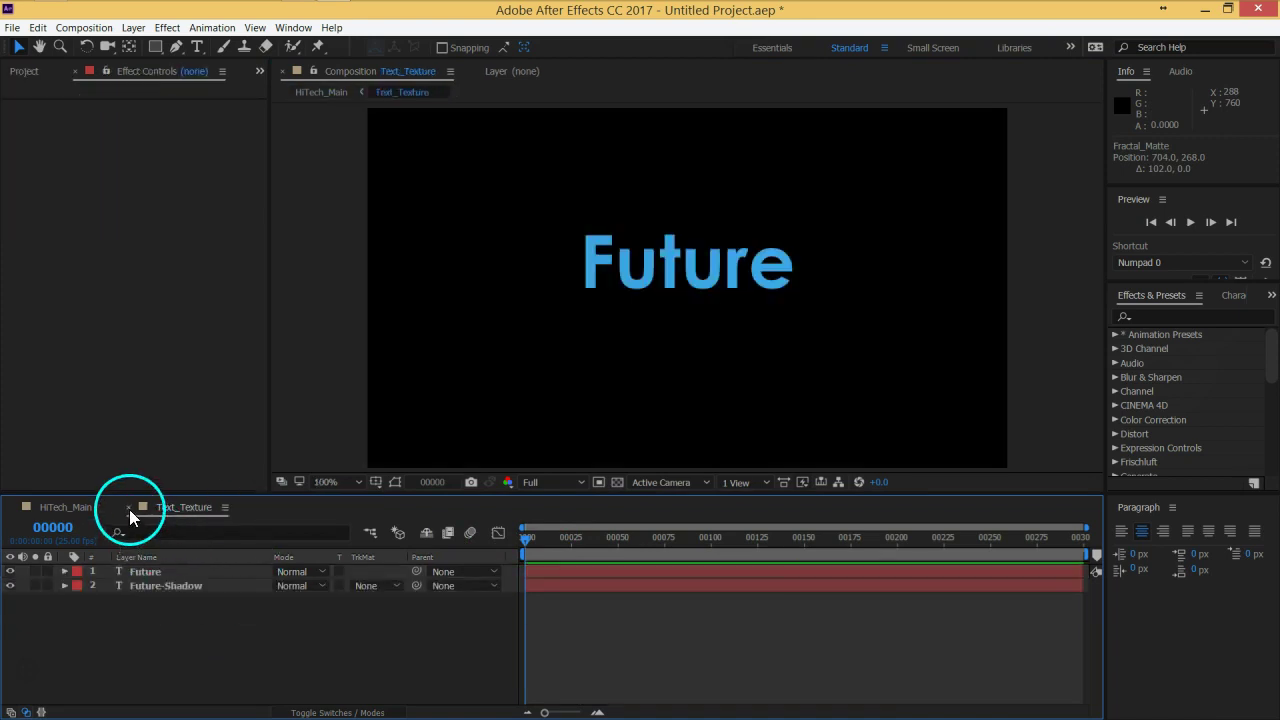
left_click(129, 509)
key("space")
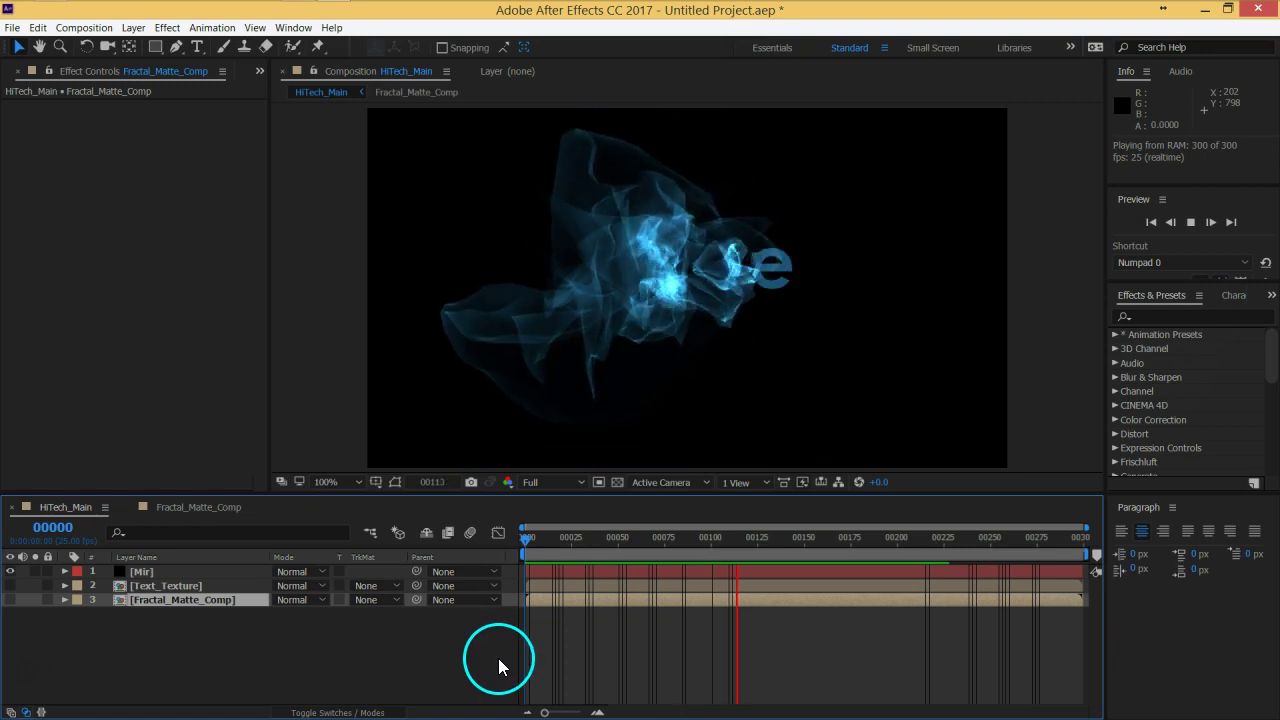
left_click(593, 625)
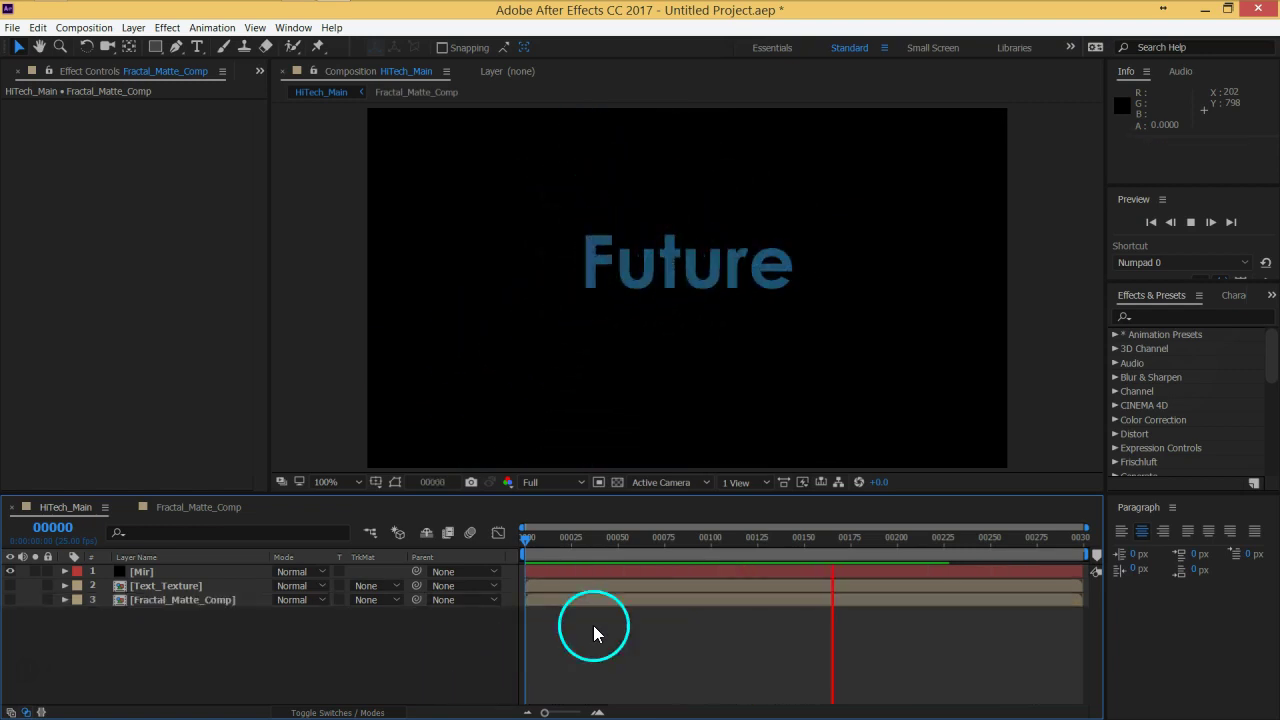
Scrub HiTech_Main forward to frame 188 and back to frame 76 to check the fractal-to-text transition.
left_click(605, 541)
left_click_drag(593, 541, 875, 535)
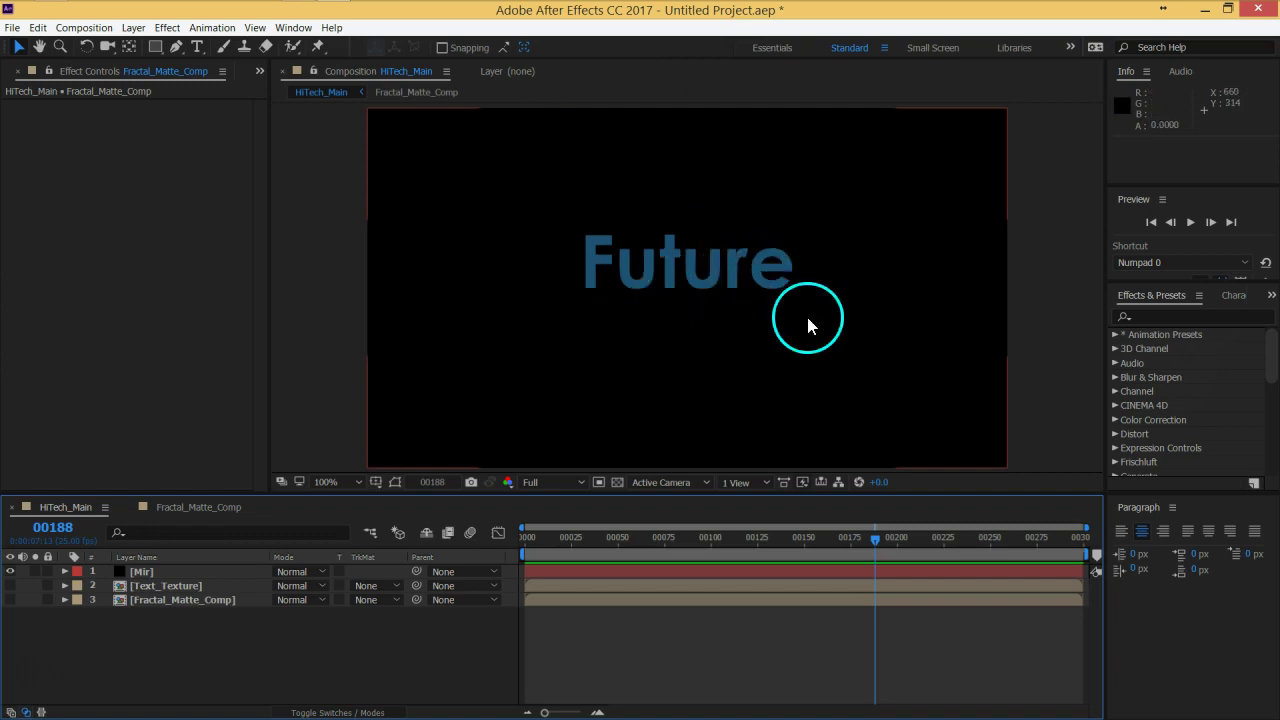
left_click_drag(875, 547, 669, 552)
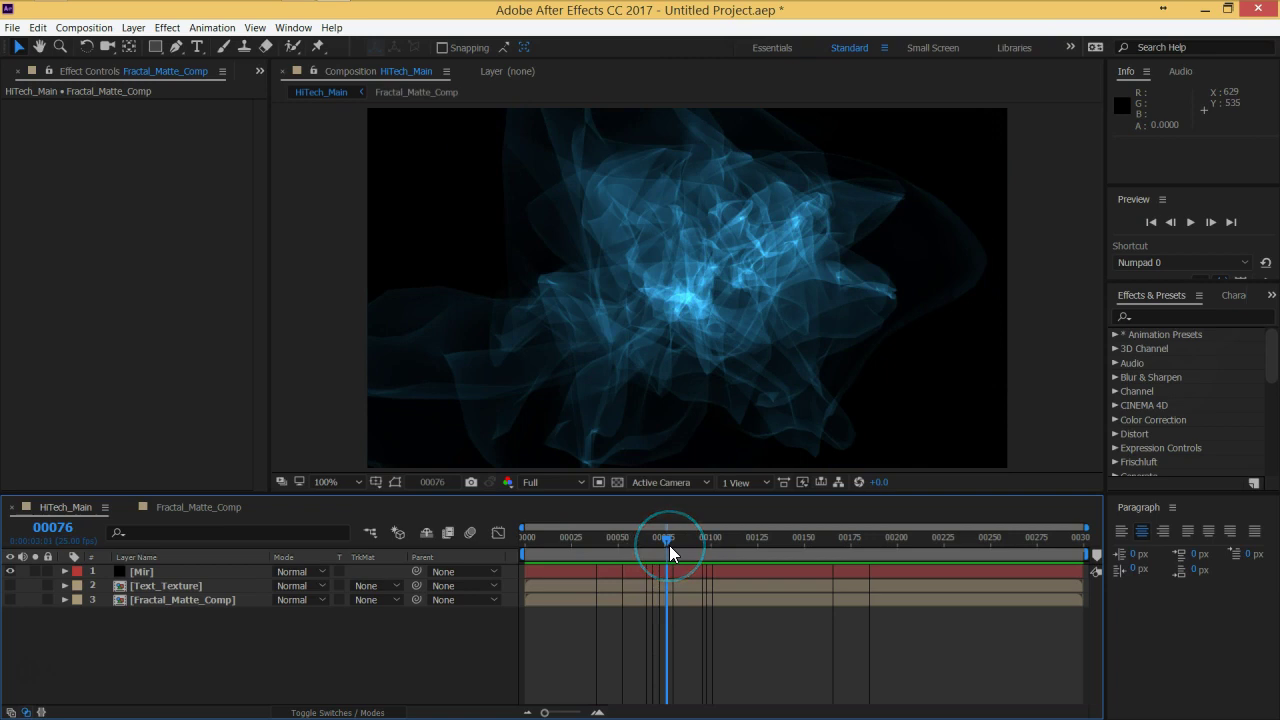